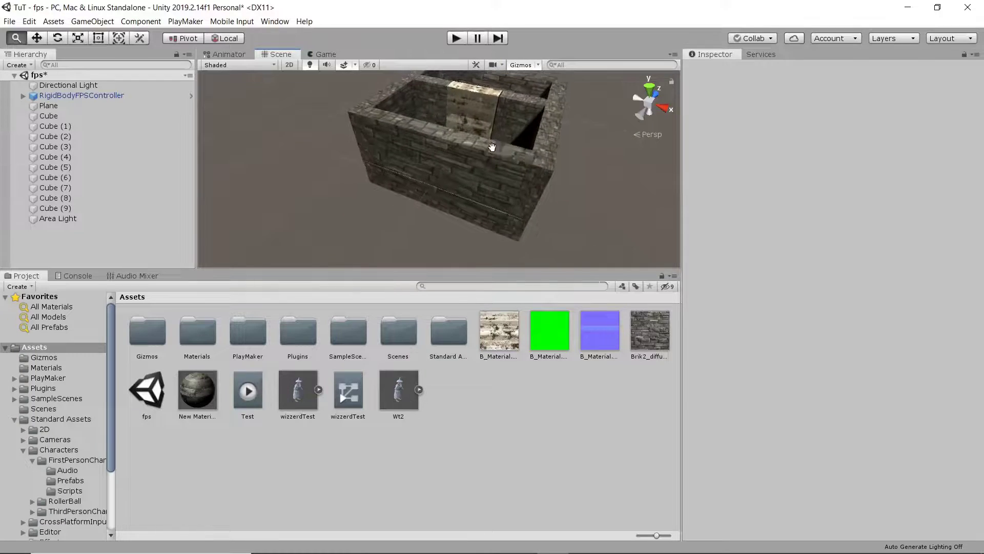
Select the wooden door block, Cube (8), and look over its place in the dividing wall between the rooms
scroll(430, 212, "down", 3)
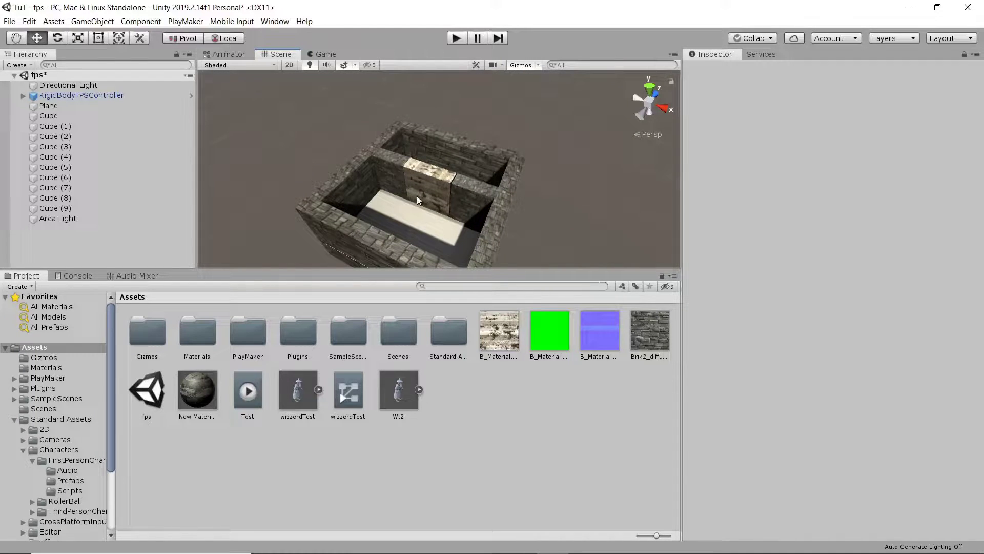
left_click(432, 195)
key("f")
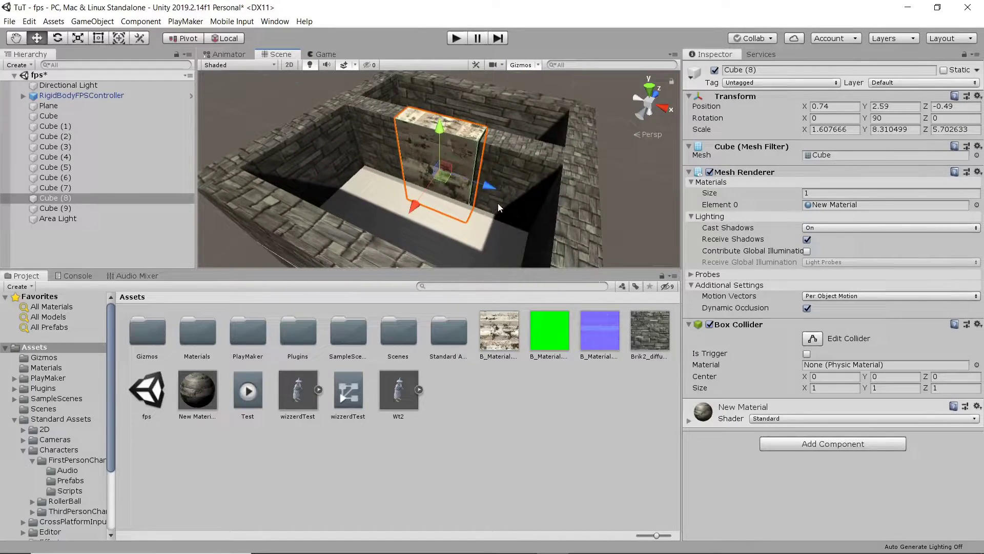
right_click_drag(498, 207, 474, 193)
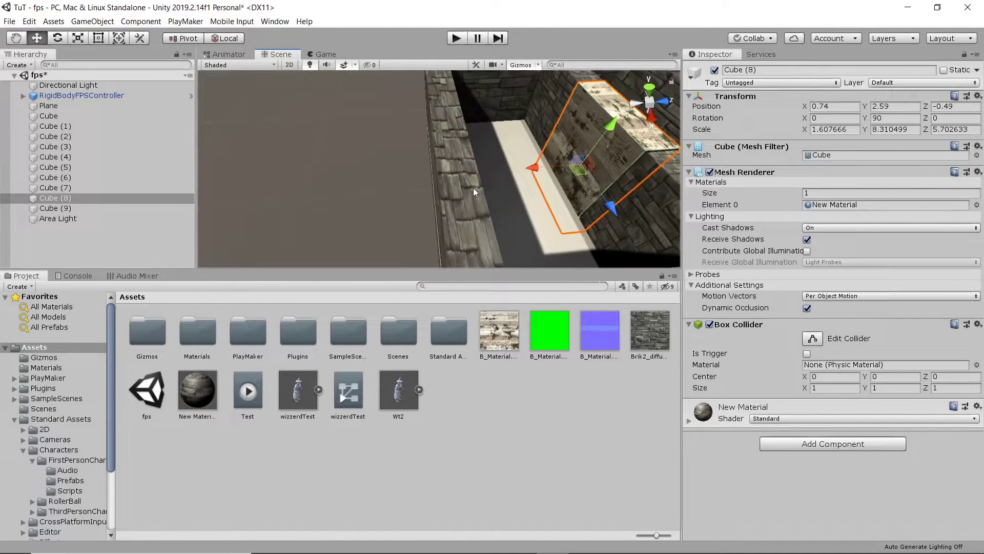
Move the RigidBodyFPSController toward the wooden door, to a Z position of about -7.86
left_click(109, 97)
key("f")
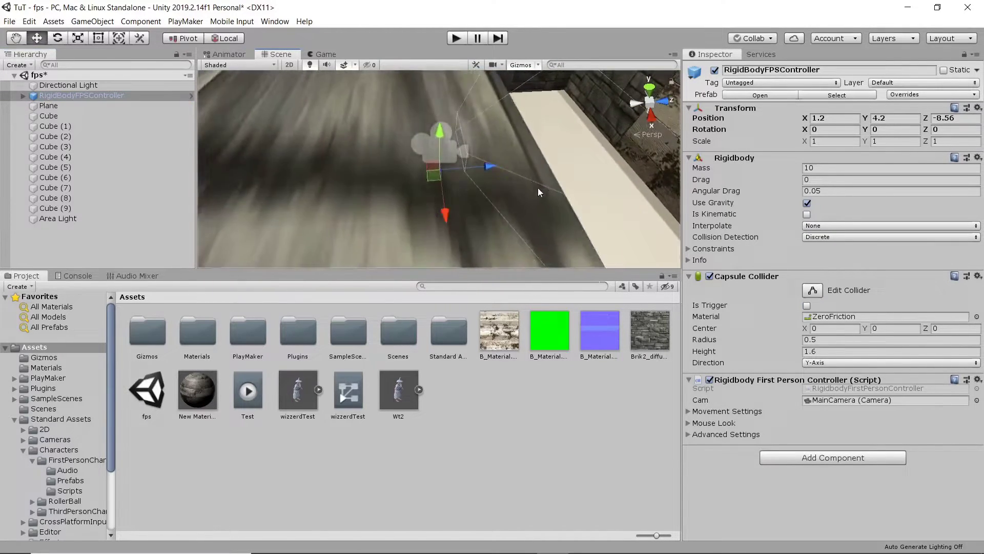
left_click_drag(362, 155, 403, 155)
middle_click_drag(405, 210, 368, 201)
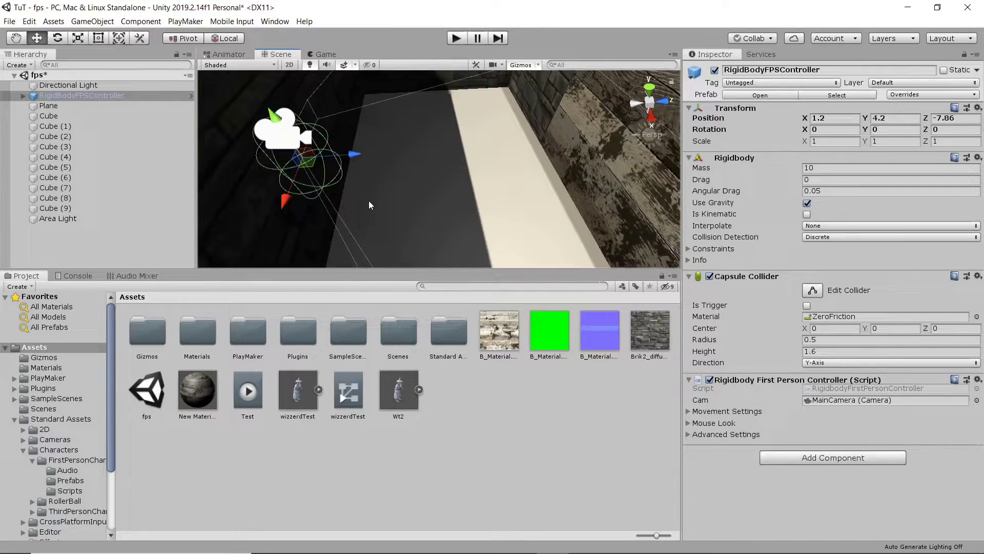
scroll(423, 210, "down", 5)
right_click_drag(426, 214, 423, 186)
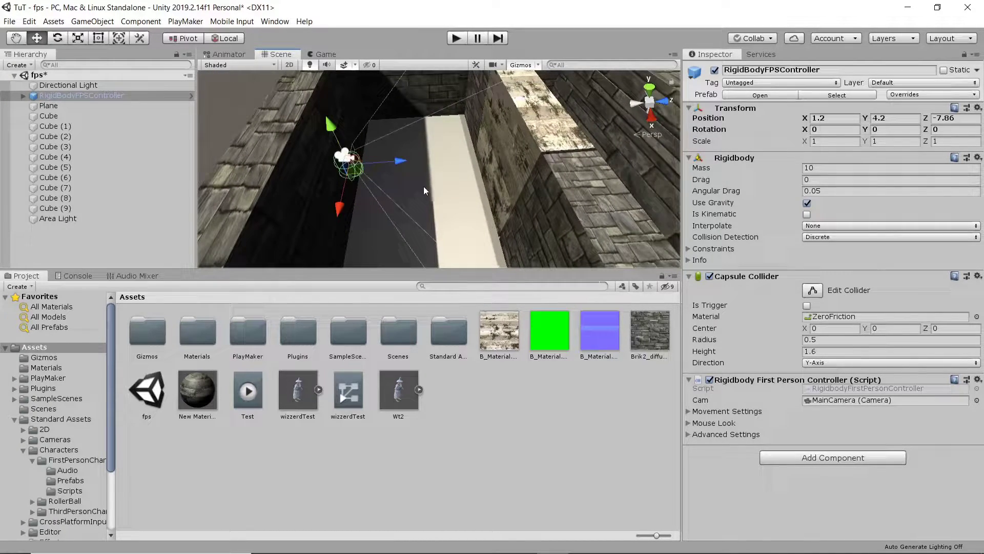
Turn on Maximize On Play and playtest the scene, walking up to the wooden door before stopping the game
left_click(322, 54)
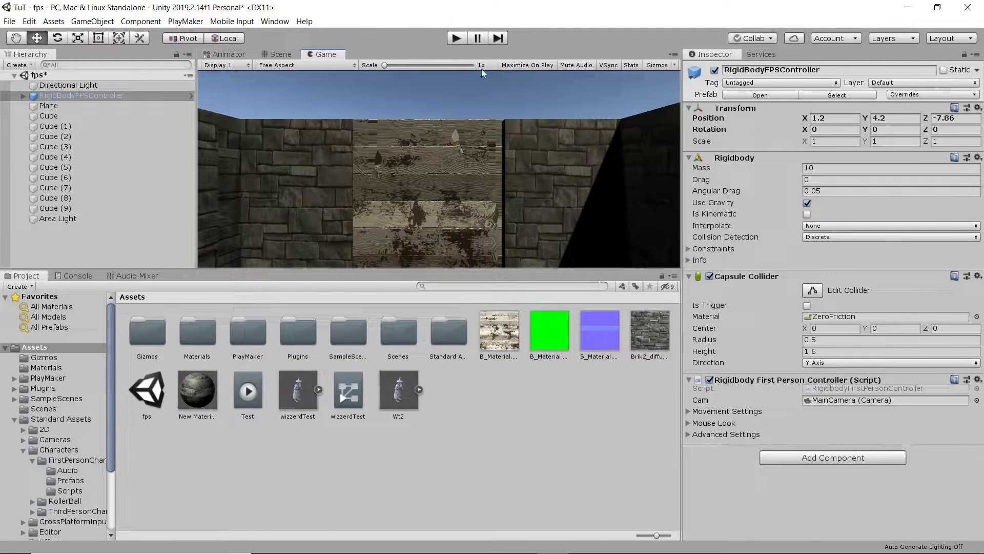
left_click(528, 65)
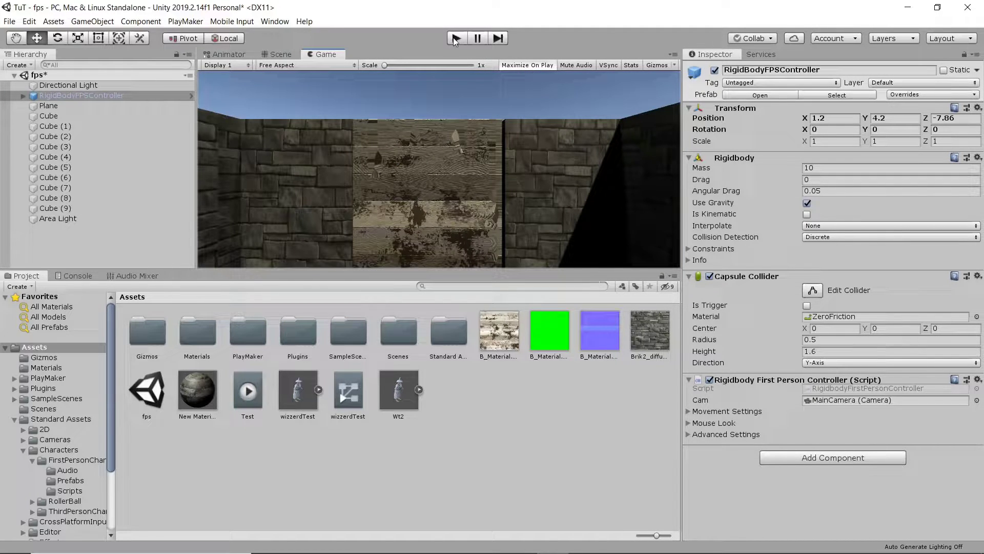
left_click(455, 38)
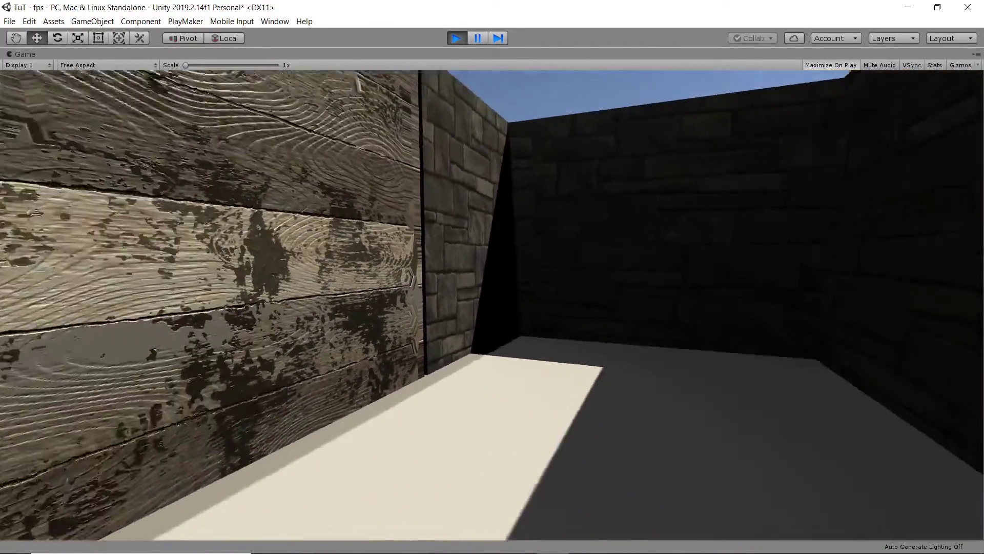
key("w")
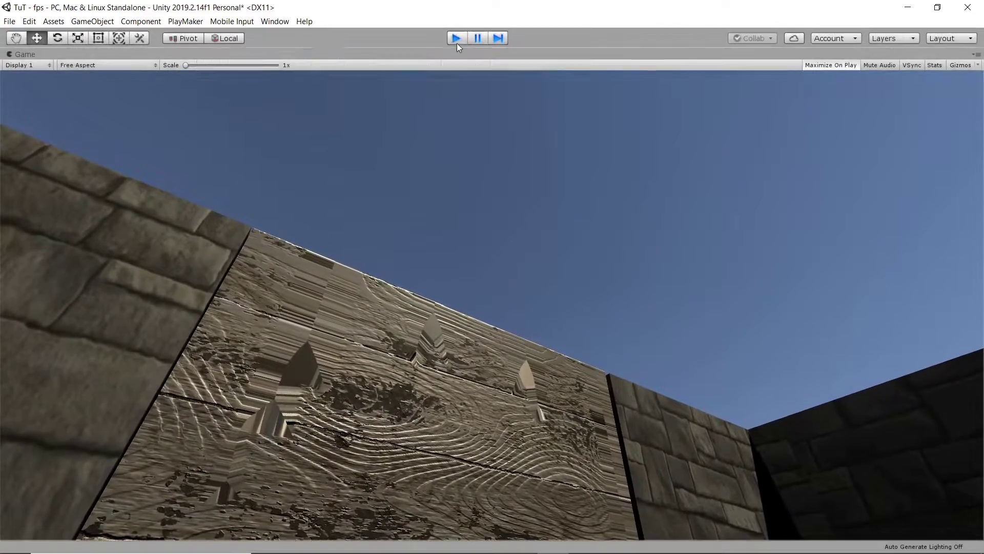
left_click(455, 39)
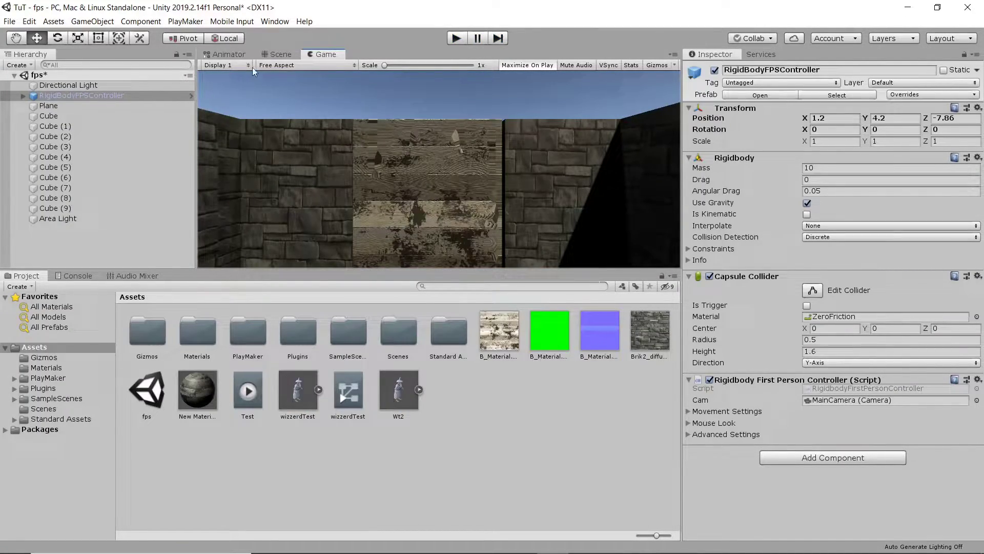
Create an animation clip named Open for the wooden door block in the scene
left_click(278, 55)
mouse_move(383, 162)
middle_mouse_down()
mouse_move(347, 158)
mouse_move(388, 155)
middle_mouse_up()
right_click_drag(389, 156, 440, 171)
middle_click_drag(441, 171, 420, 183)
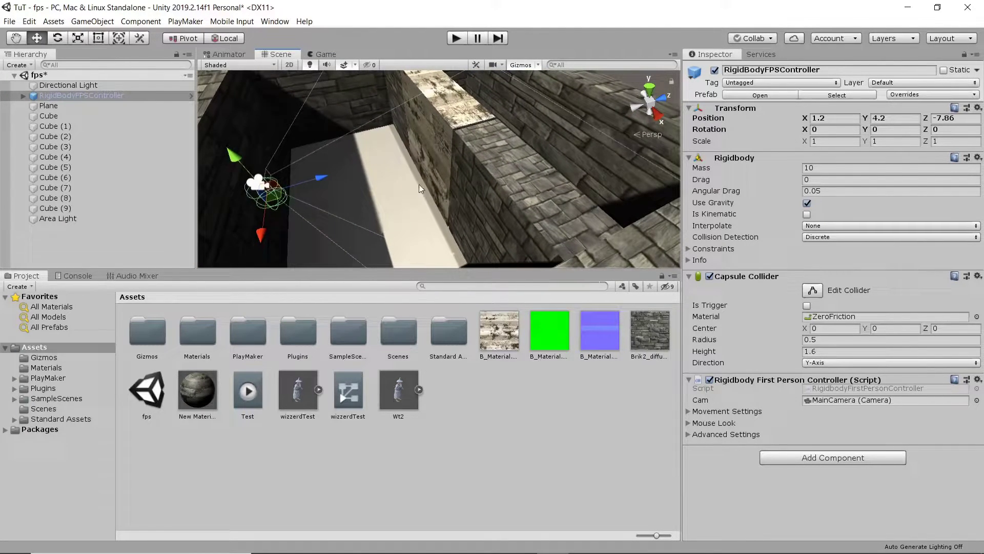
right_click_drag(419, 183, 423, 186)
left_click(421, 141)
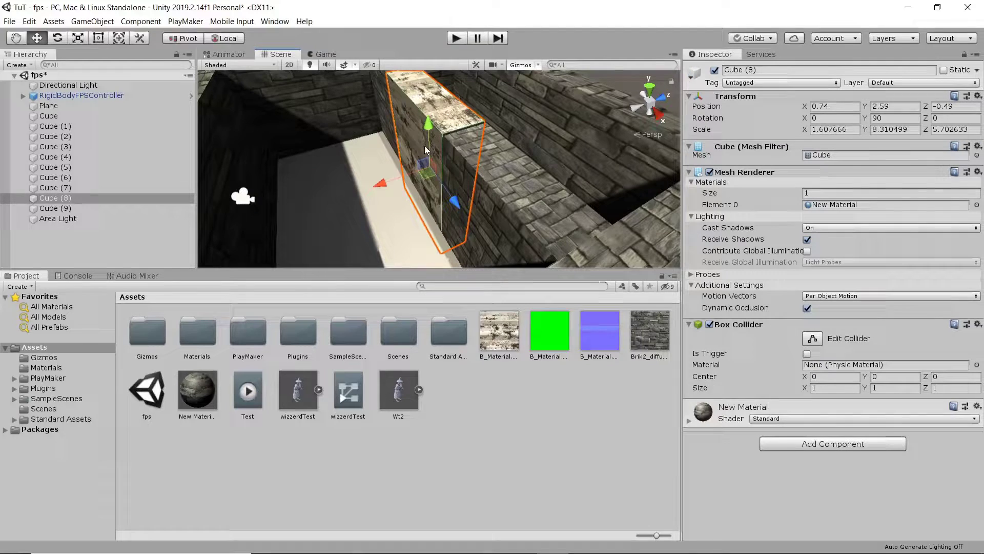
key("ctrl+6")
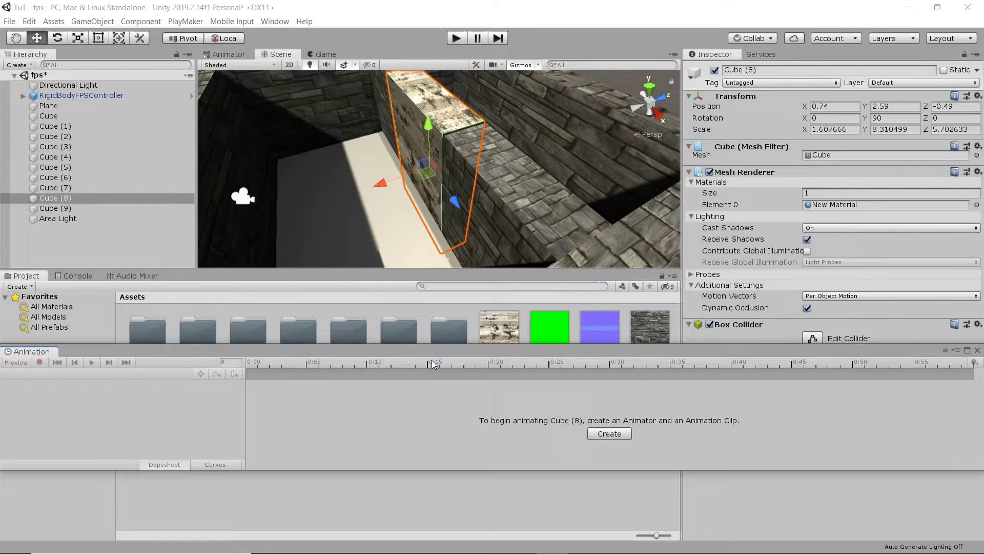
left_click(612, 433)
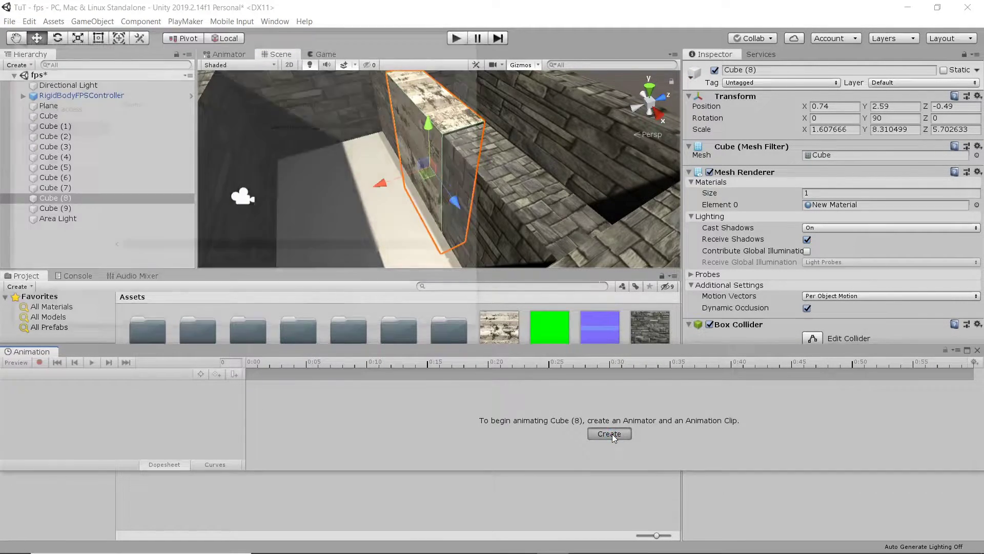
type("O")
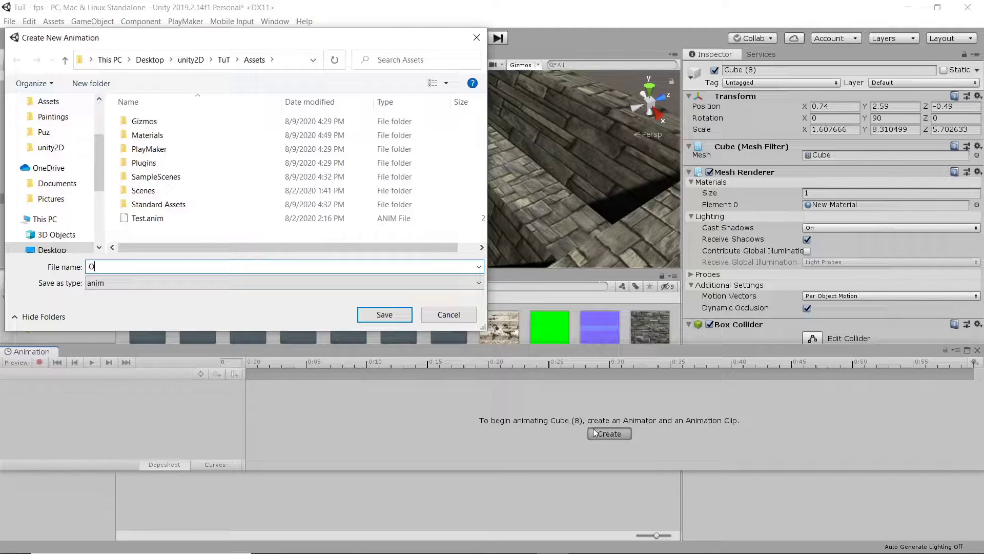
type("pen")
key("Return")
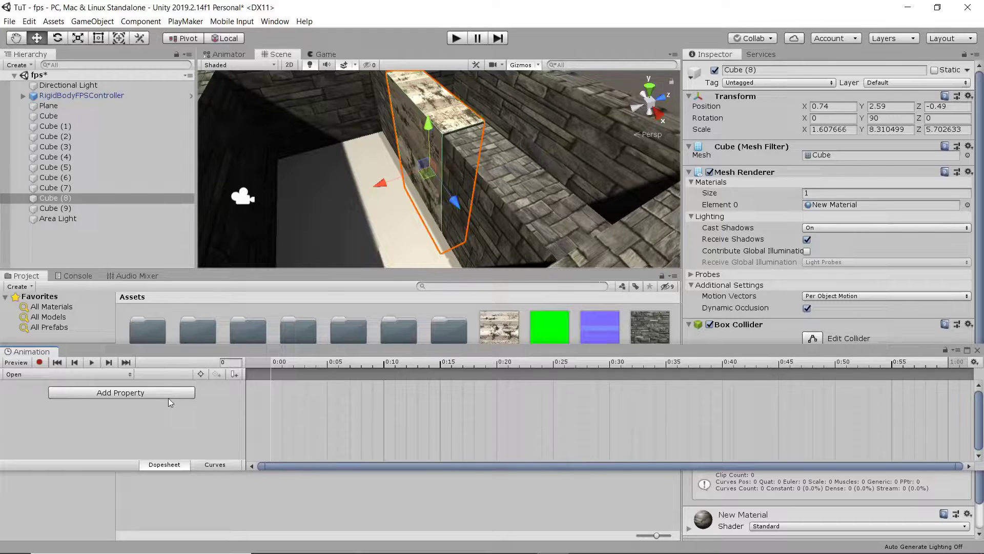
Start keyframe recording on the Open clip and record the door's raised position at 0:00, with Y about 2.54
left_click(40, 363)
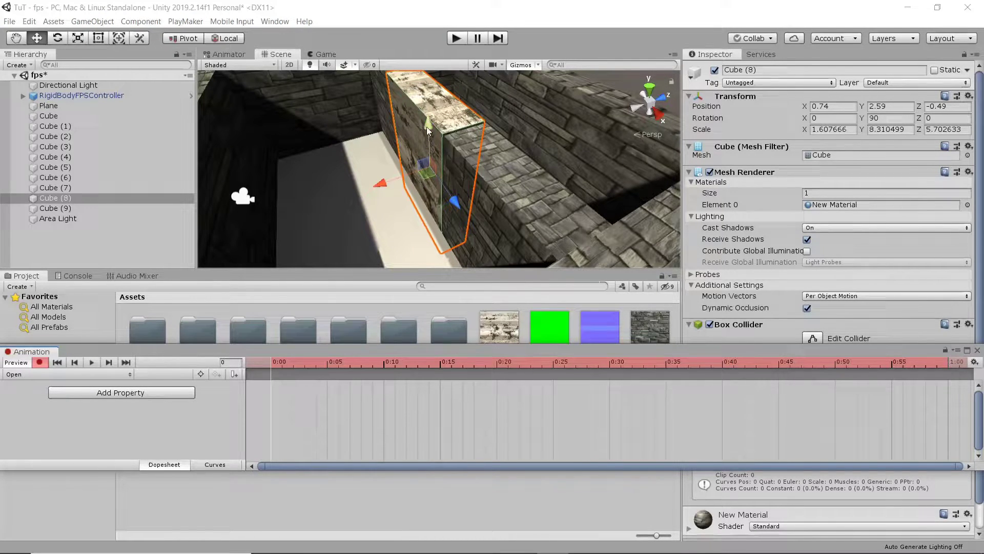
left_click_drag(429, 125, 429, 125)
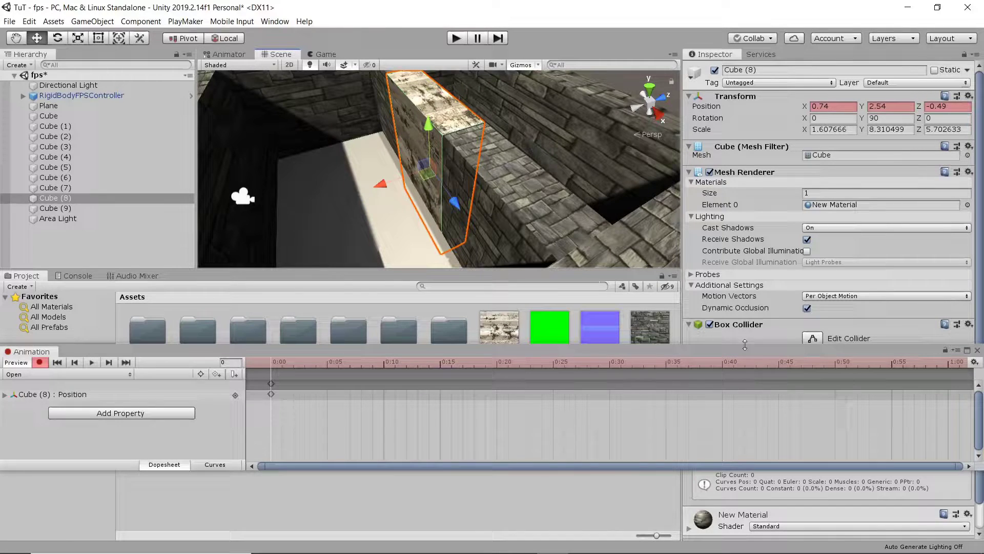
scroll(829, 417, "down", 3)
scroll(829, 419, "down", 5)
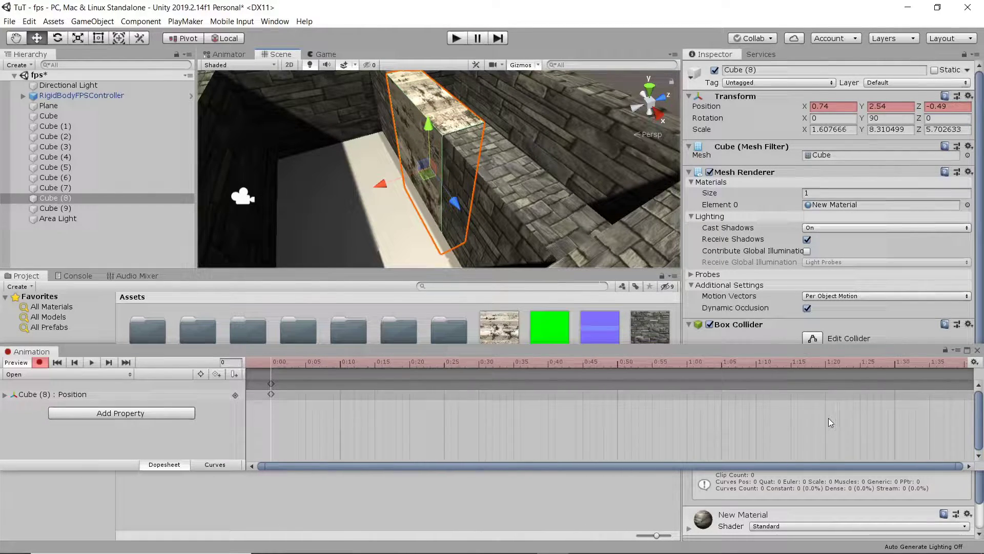
scroll(828, 417, "down", 1)
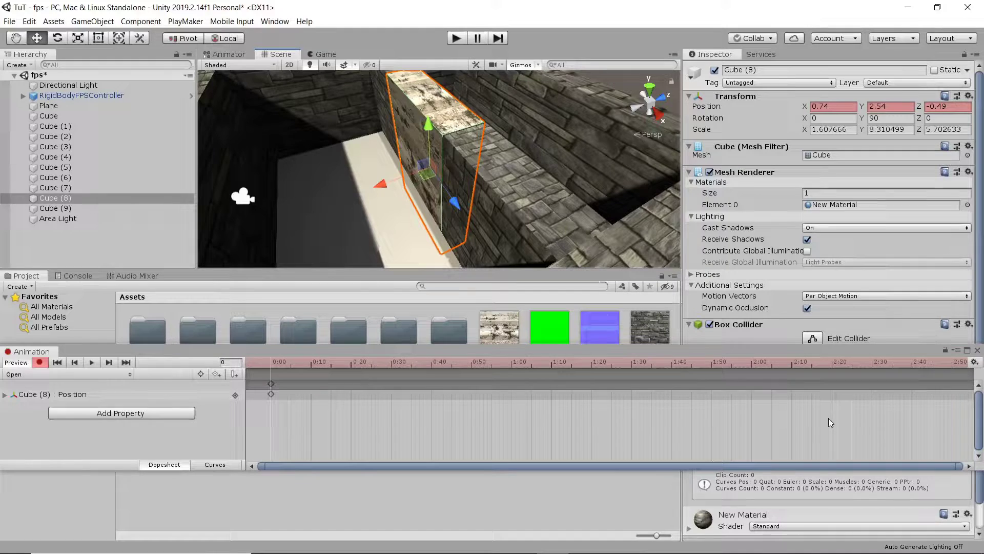
Record a keyframe at 2:00 with the door lowered to Y about -3.33, select that keyframe and end recording
left_click(753, 364)
left_click_drag(423, 123, 419, 199)
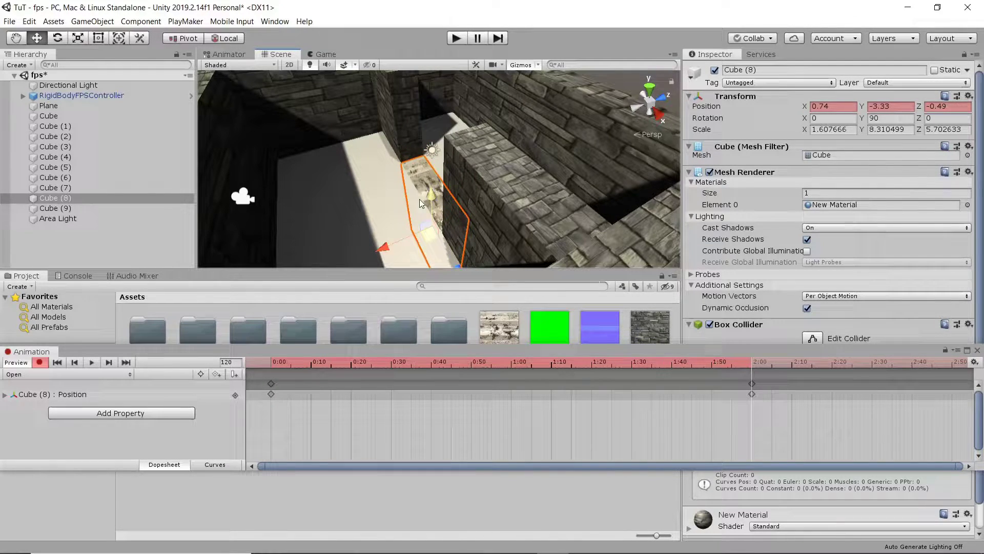
left_click_drag(736, 410, 786, 377)
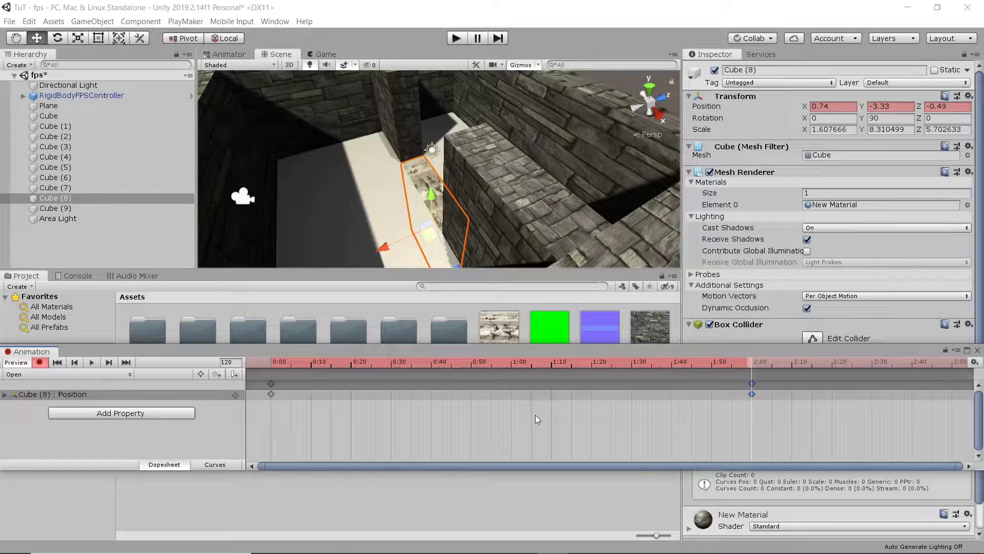
left_click(40, 363)
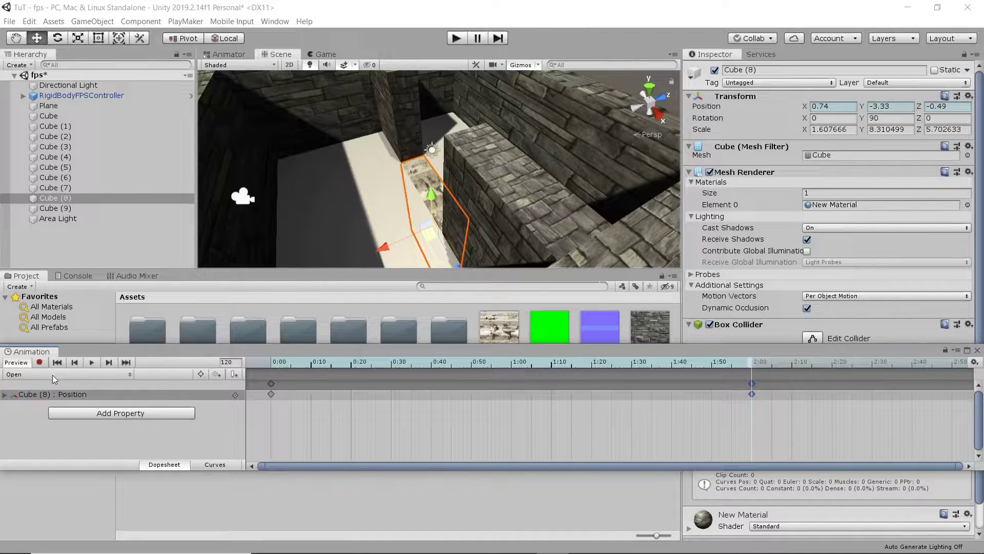
Create a second clip named IsOpen, place the lowered-door position keyframe at 0:00, and close the animation editor
left_click(52, 374)
left_click(51, 401)
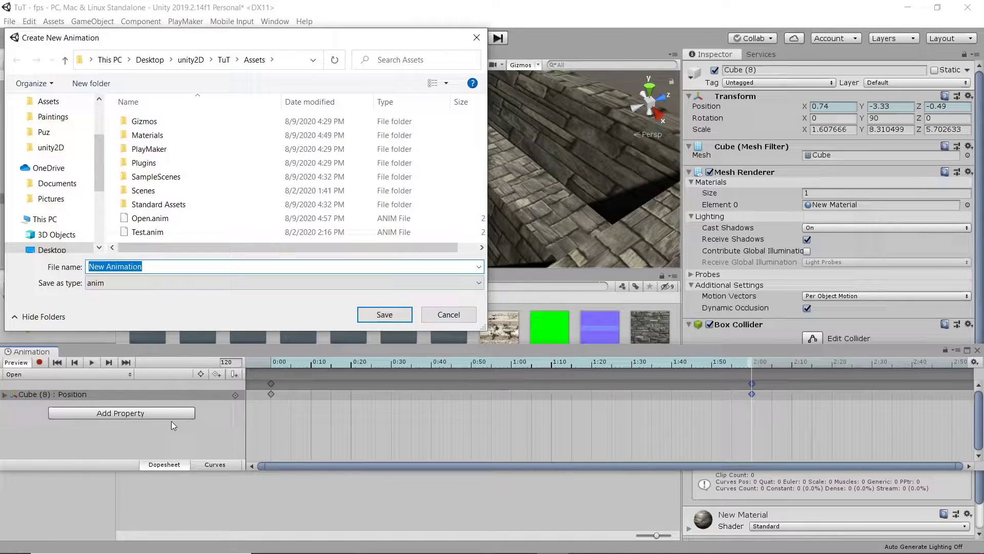
type("I")
type("IsO")
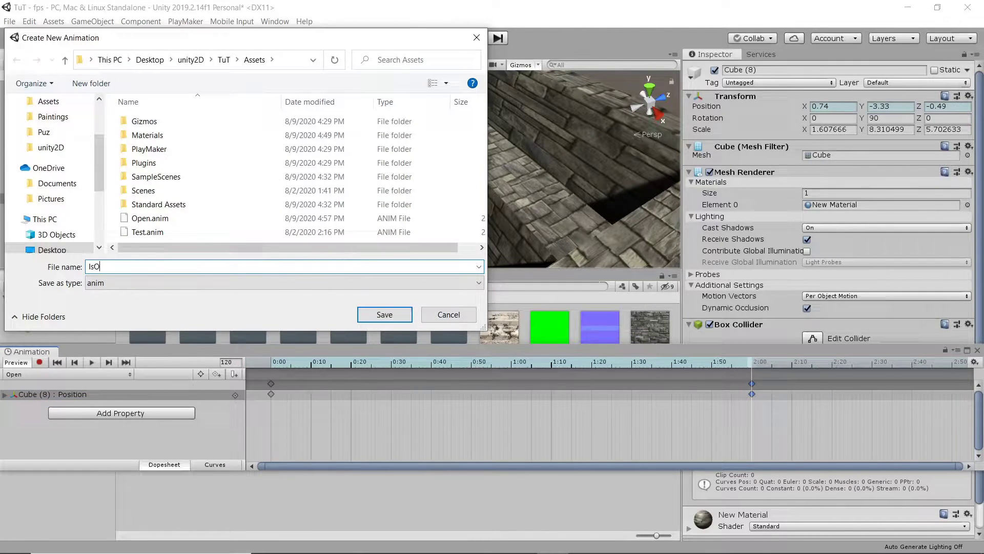
type("pen")
key("Return")
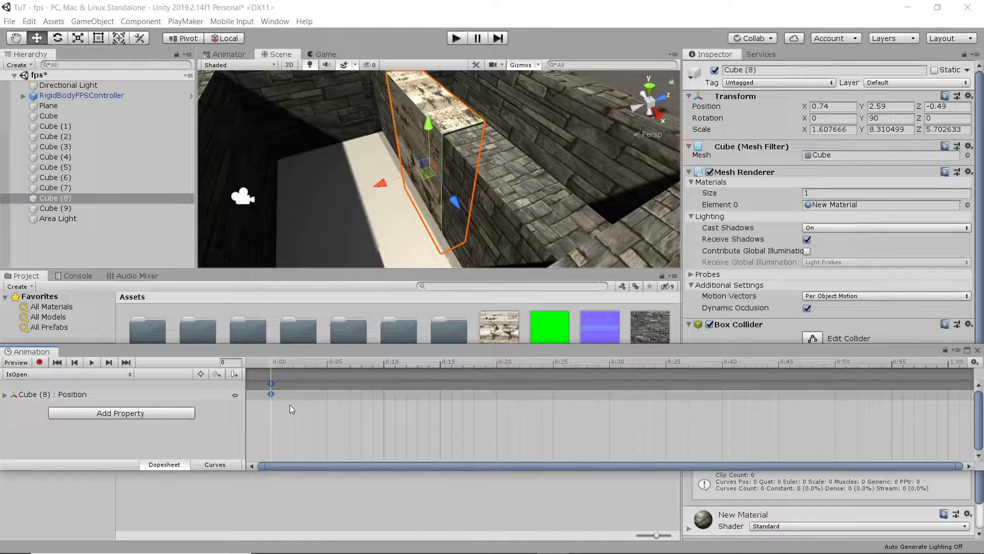
mouse_move(282, 364)
left_mouse_down()
mouse_move(292, 364)
mouse_move(272, 365)
left_mouse_up()
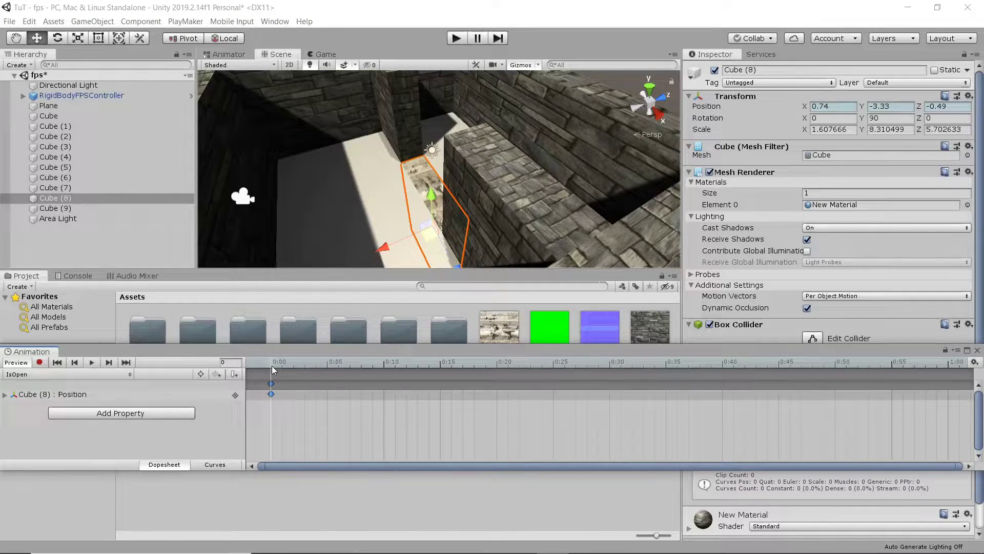
left_click(977, 351)
Open the door's animator graph and spread the Open and IsOpen states apart
left_click(239, 53)
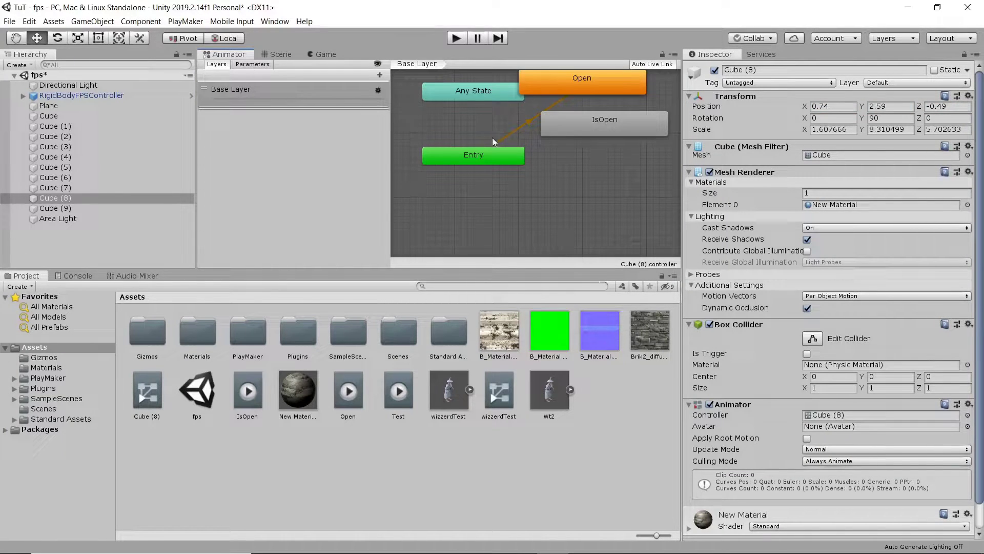
middle_click_drag(568, 145, 477, 206)
left_click_drag(489, 133, 566, 122)
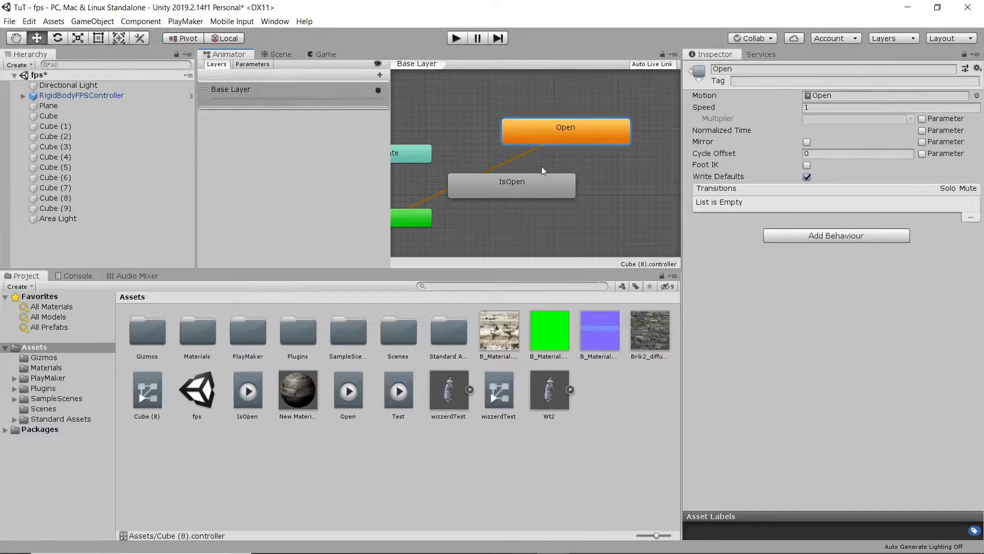
left_click_drag(526, 189, 598, 210)
scroll(542, 171, "down", 3)
middle_click_drag(543, 169, 531, 184)
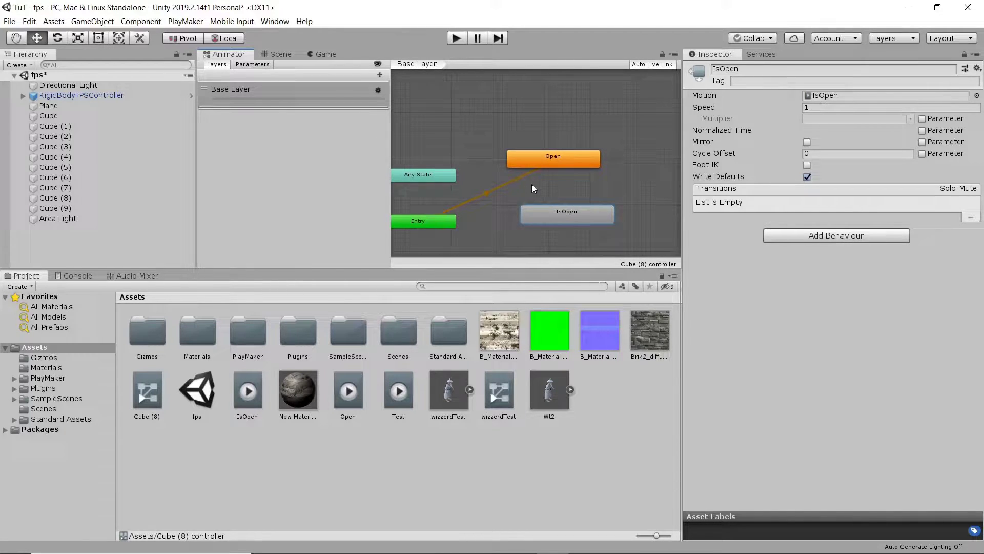
Create an empty state above Open in the animator graph and set it as the layer default state
right_click(512, 109)
mouse_move(548, 117)
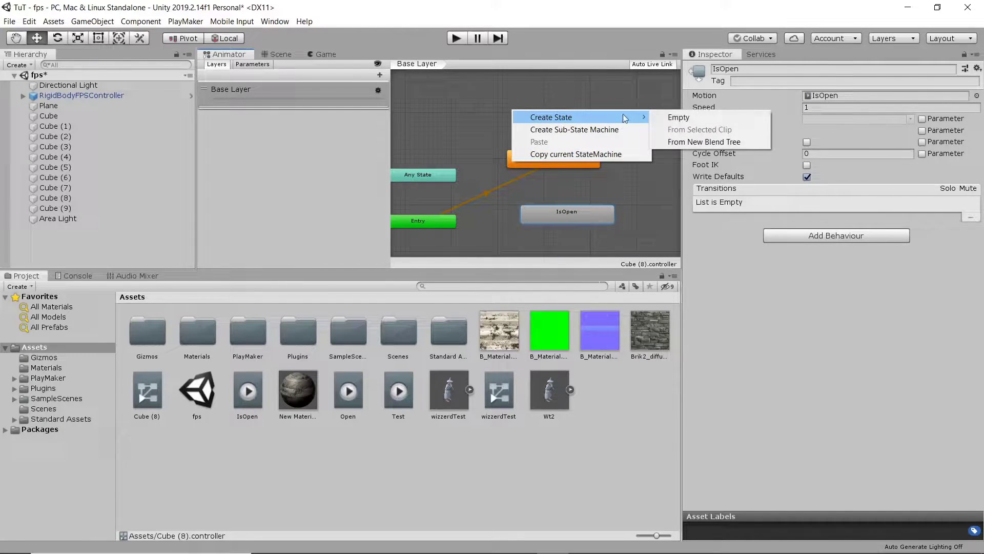
left_click(666, 118)
left_click_drag(564, 114, 536, 109)
right_click(536, 109)
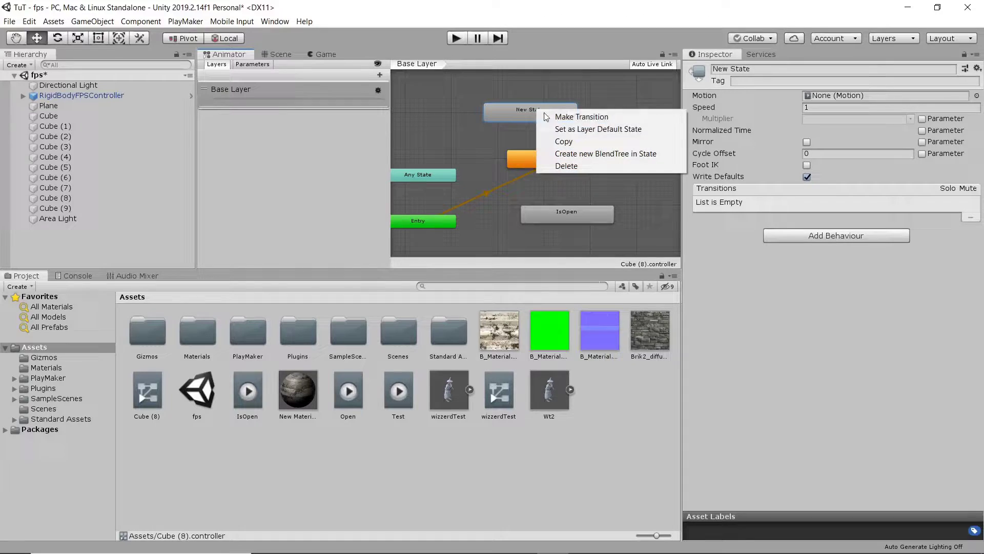
left_click(580, 129)
Reposition the Open state, make a transition from it to IsOpen, and select that transition for inspection
left_click_drag(555, 159, 572, 162)
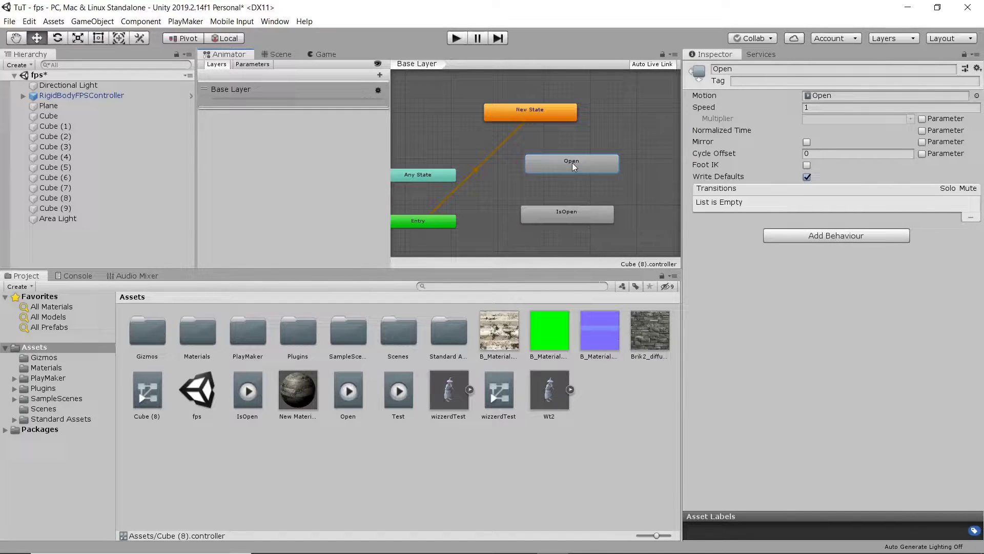
right_click(572, 162)
left_click(600, 170)
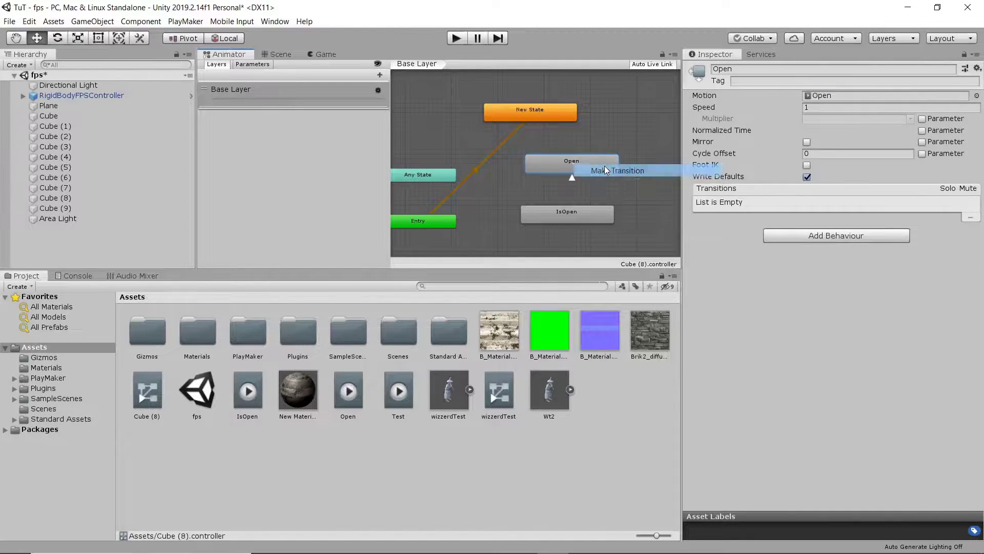
left_click(568, 212)
left_click(568, 190)
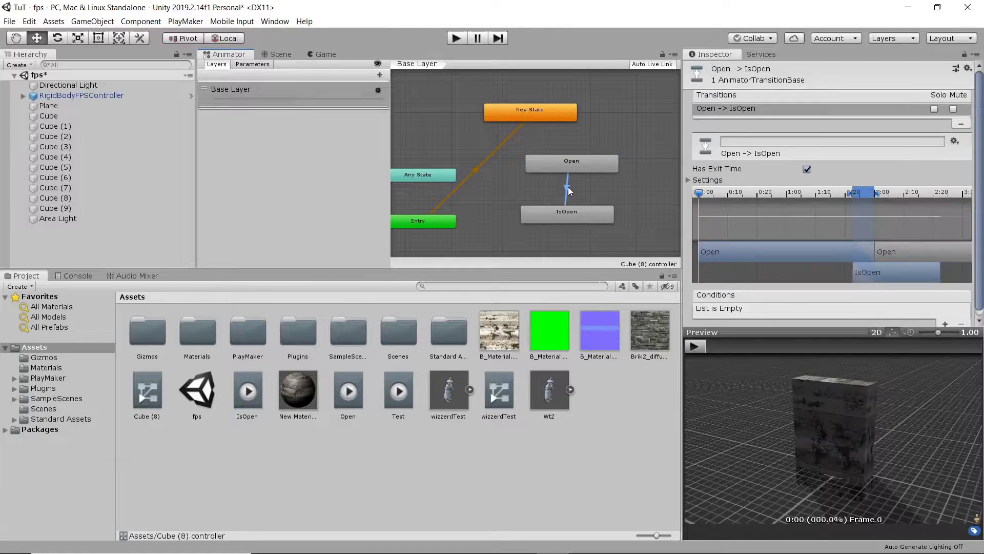
Play and stop the animation preview of the Open to IsOpen transition, and return to the scene view
left_click(695, 346)
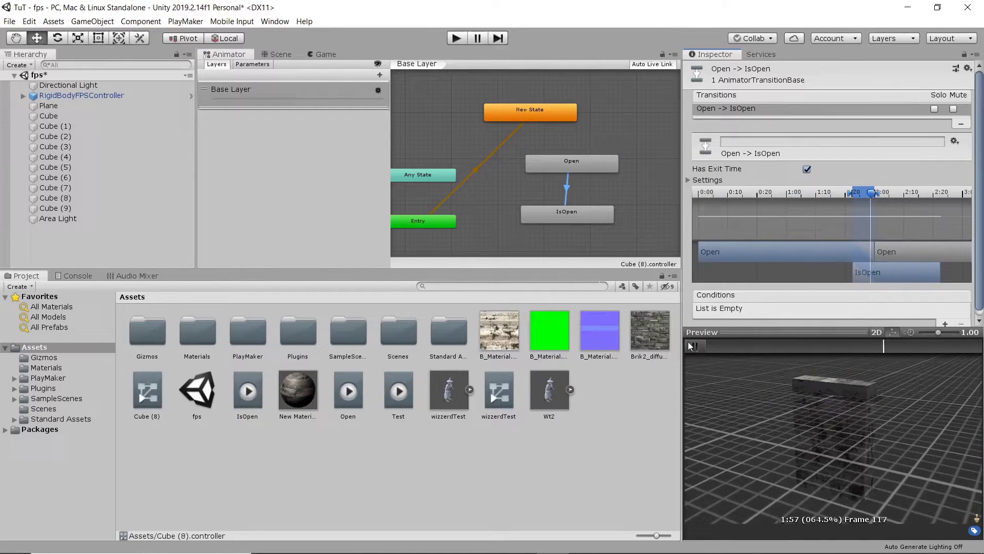
left_click(695, 346)
key("ctrl+1")
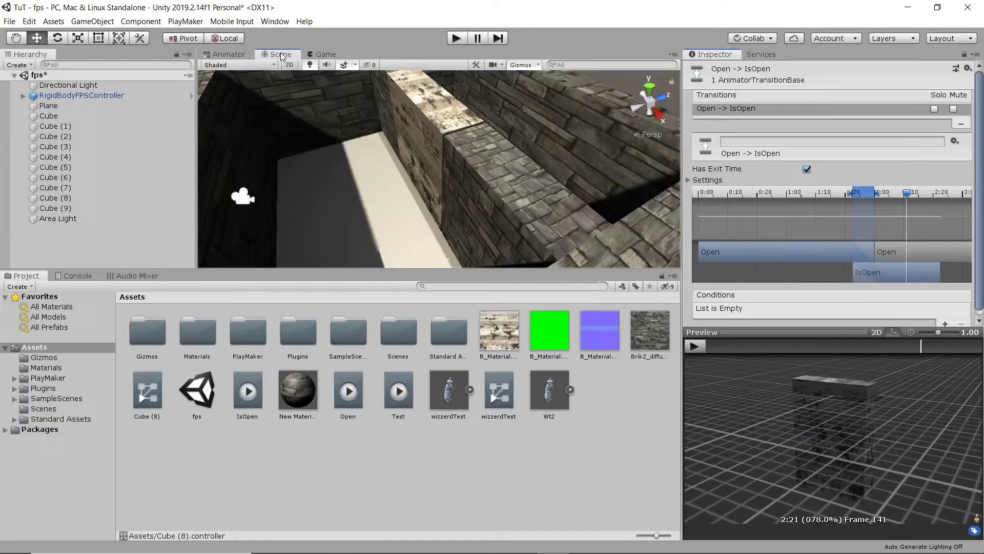
Select the door block in the scene and review its attached components
middle_click_drag(352, 191, 398, 177)
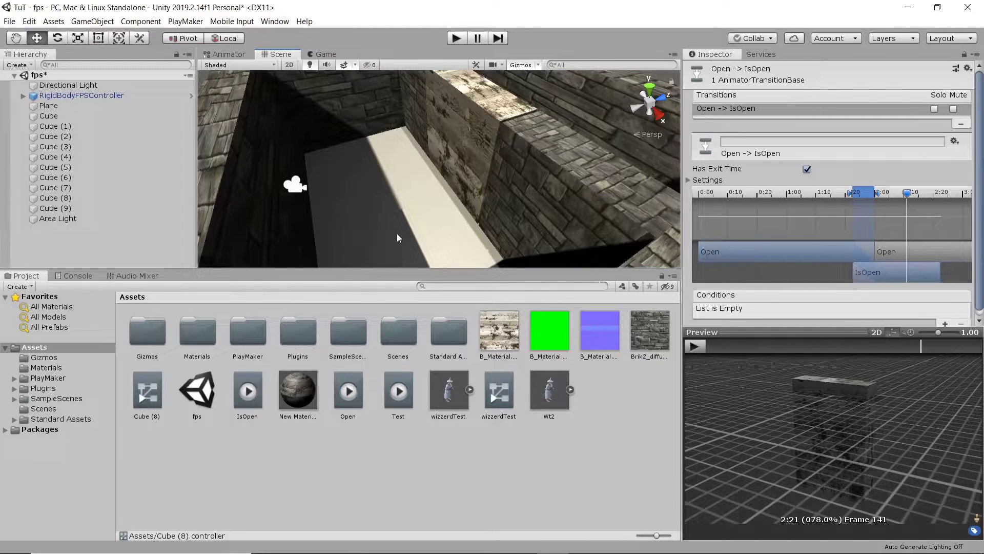
left_click(296, 188)
left_click(462, 161)
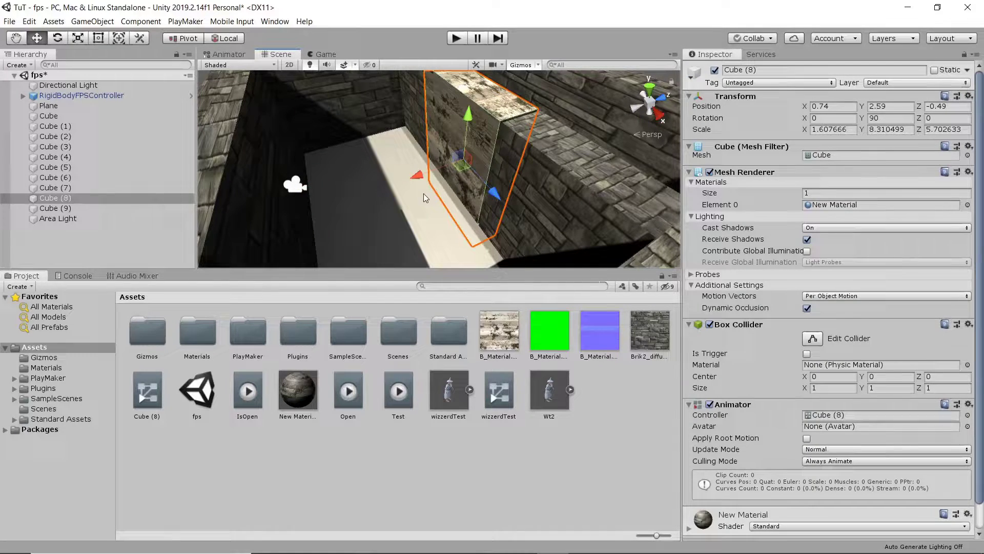
left_click_drag(424, 193, 482, 187, "alt")
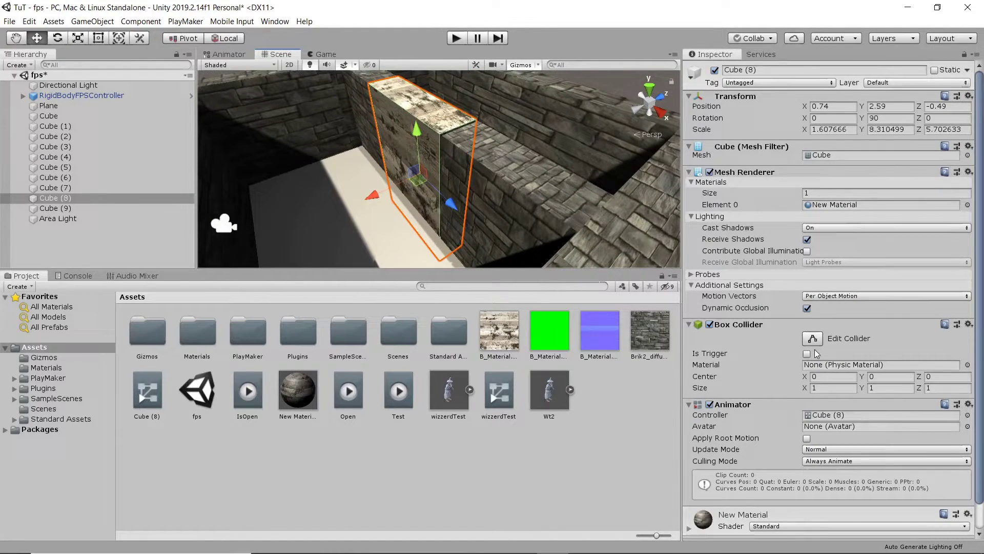
scroll(817, 359, "down", 1)
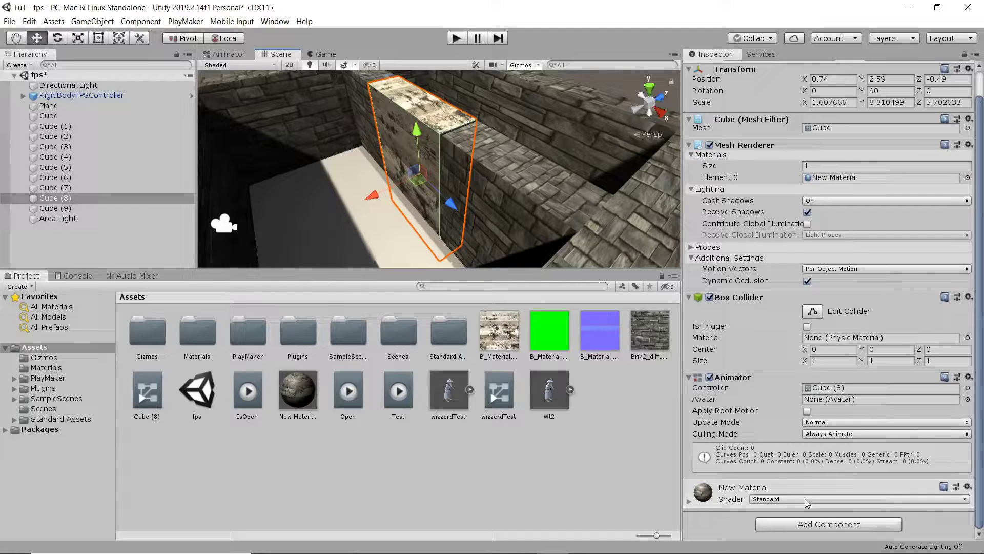
Create a new cube near the door, shift it to about Z -2.11, and scale it uniformly to about 3.04
left_click(92, 21)
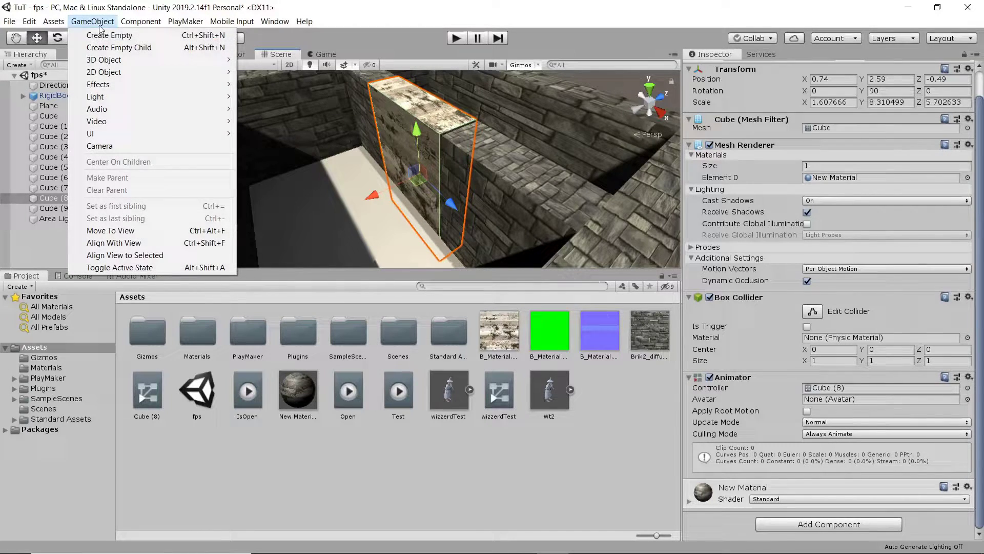
mouse_move(137, 65)
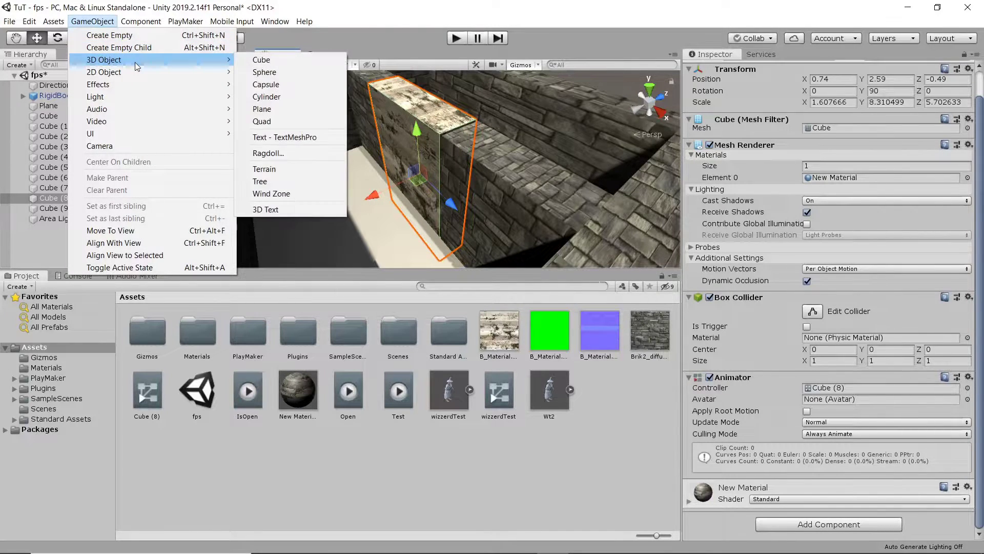
left_click(291, 62)
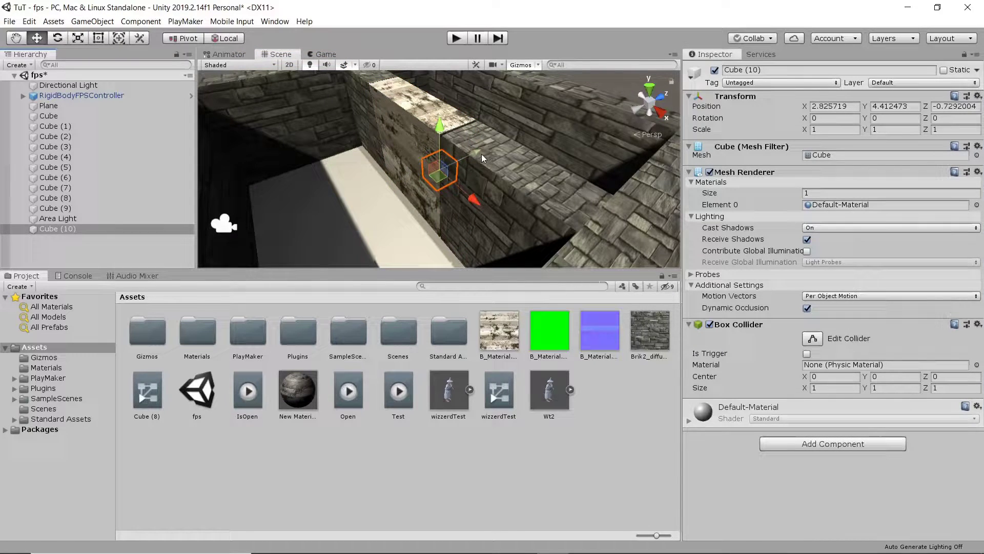
left_click_drag(482, 154, 537, 177)
key("r")
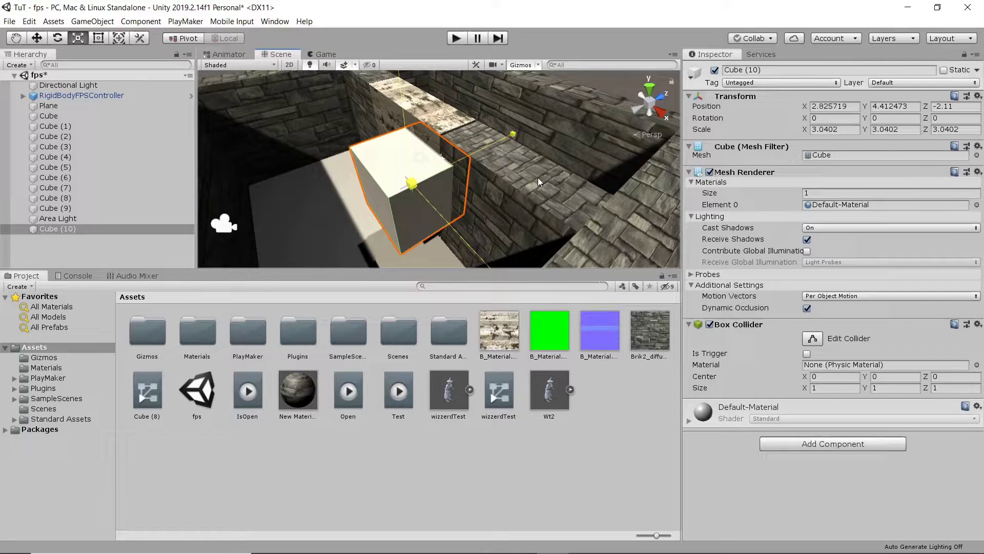
Lower the new cube to the floor in front of the door, at about X 1.32 and Y 2.11
key("w")
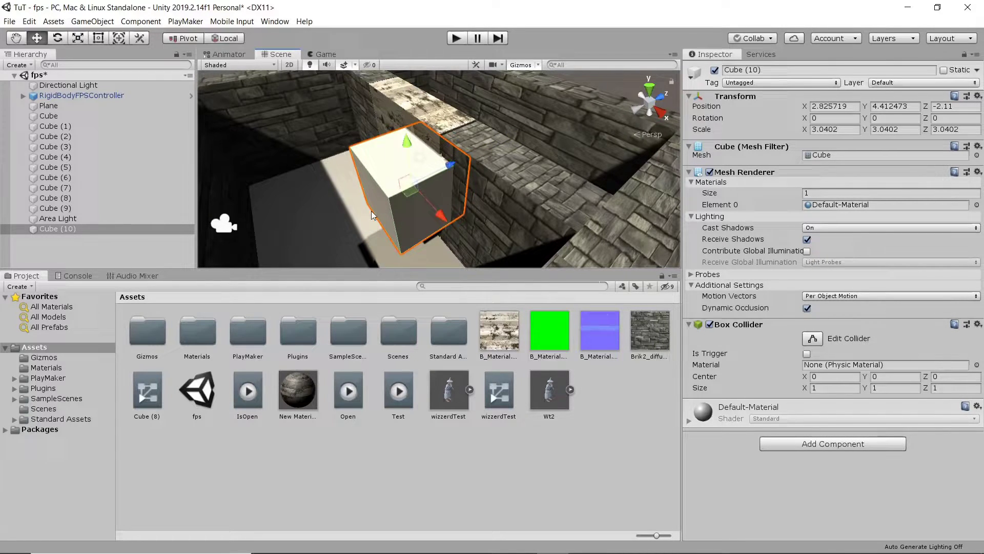
left_click_drag(406, 144, 409, 186)
left_click_drag(447, 254, 426, 236)
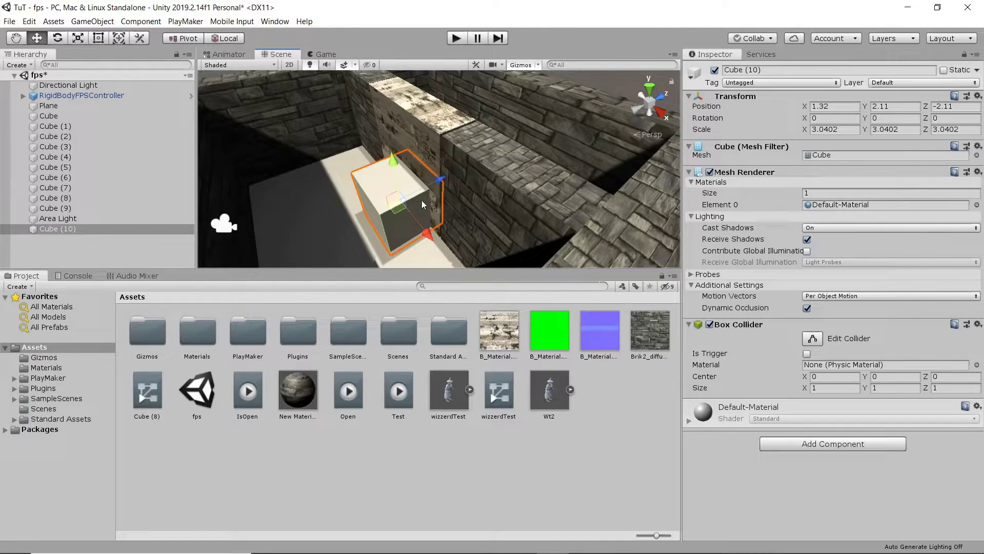
middle_click_drag(422, 202, 477, 172)
scroll(476, 183, "up", 1)
left_click_drag(475, 186, 482, 182, "alt")
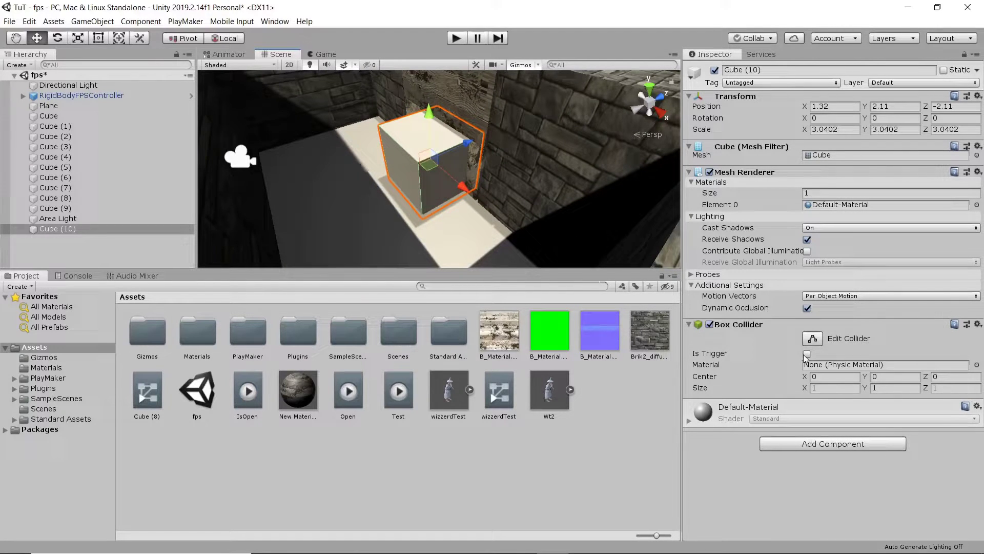
Make the new cube's box collider a trigger and add a PlayMakerFSM component to the cube
left_click(807, 353)
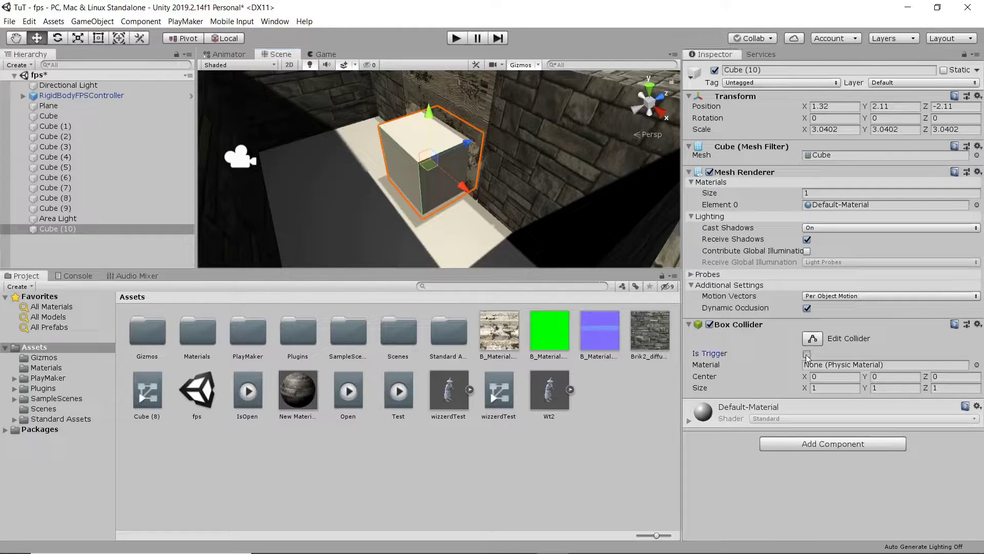
left_click(831, 443)
left_click(825, 536)
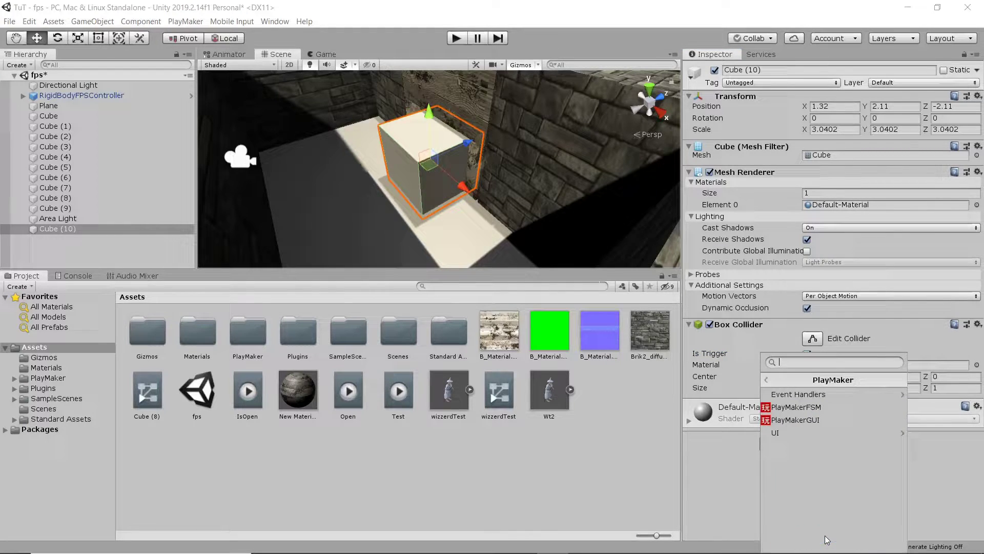
left_click(832, 407)
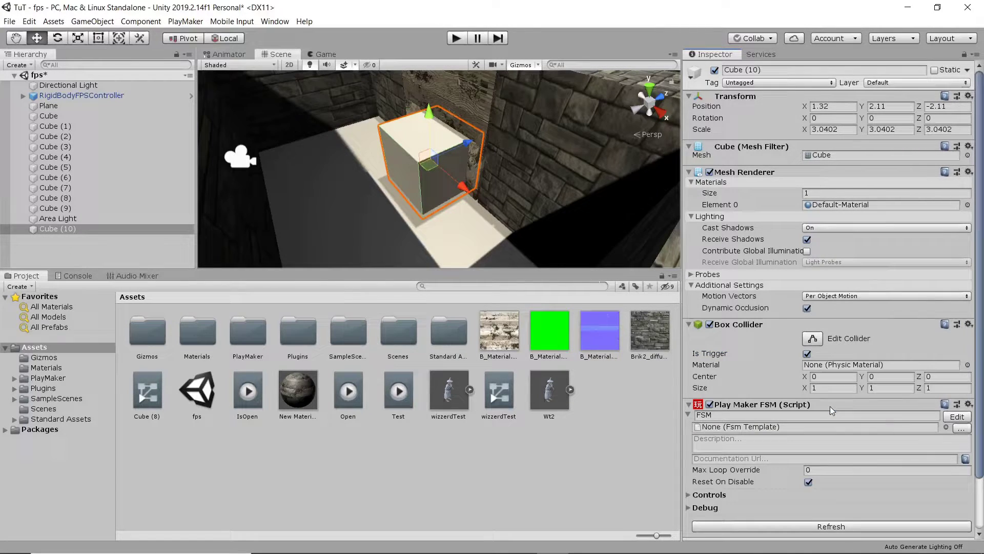
Open the cube's FSM for editing and add the FINISHED event to it
left_click(956, 417)
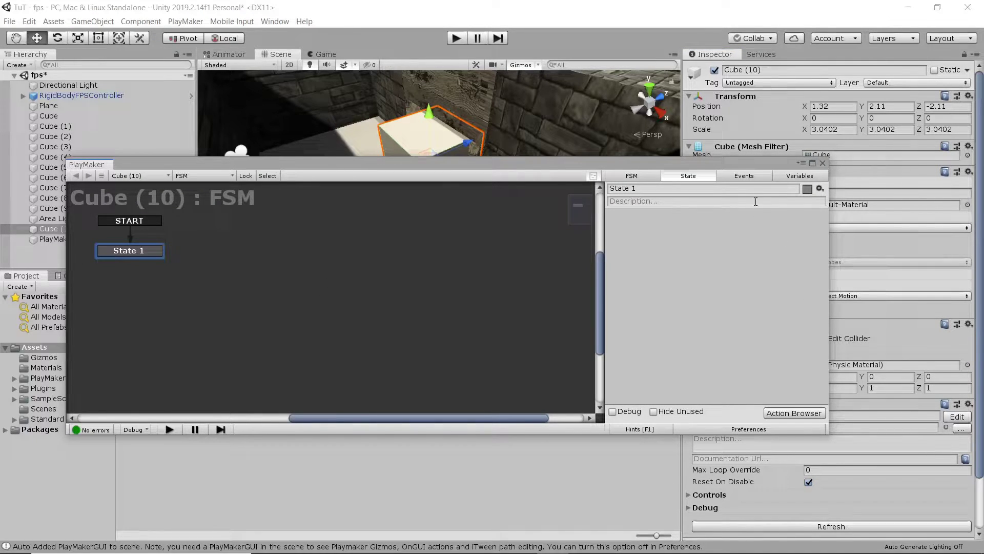
left_click(747, 178)
left_click(714, 414)
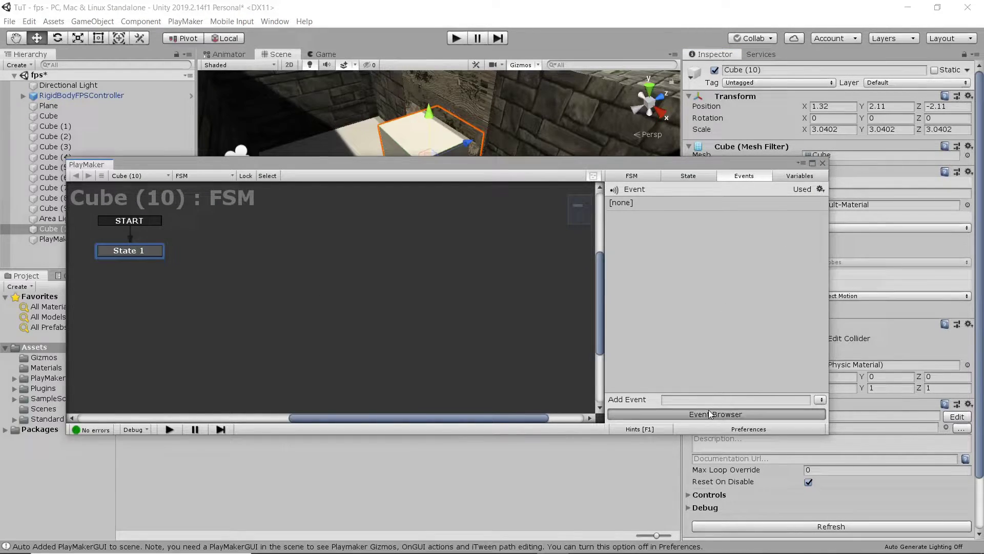
double_click(465, 510)
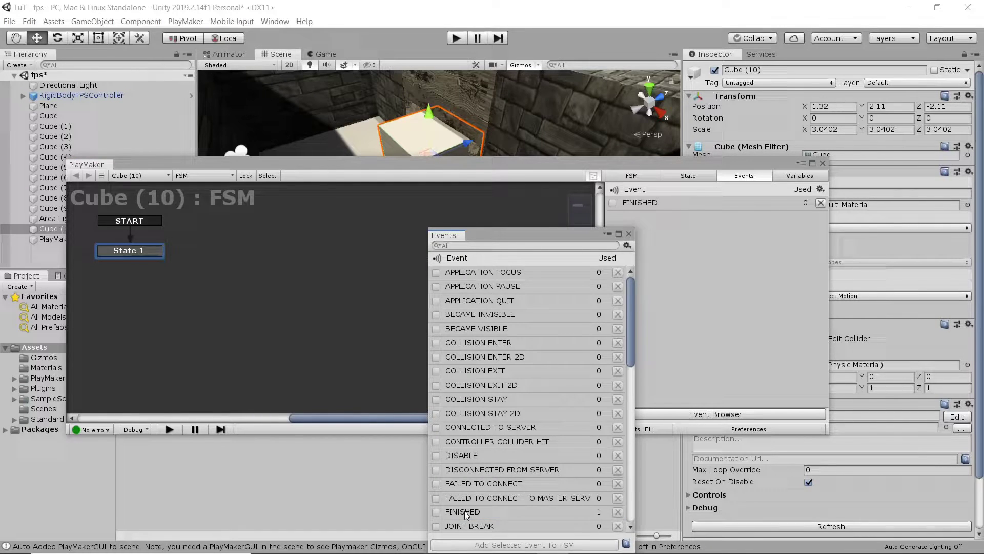
Find the Trigger Event action and add it to State 1
left_click(697, 178)
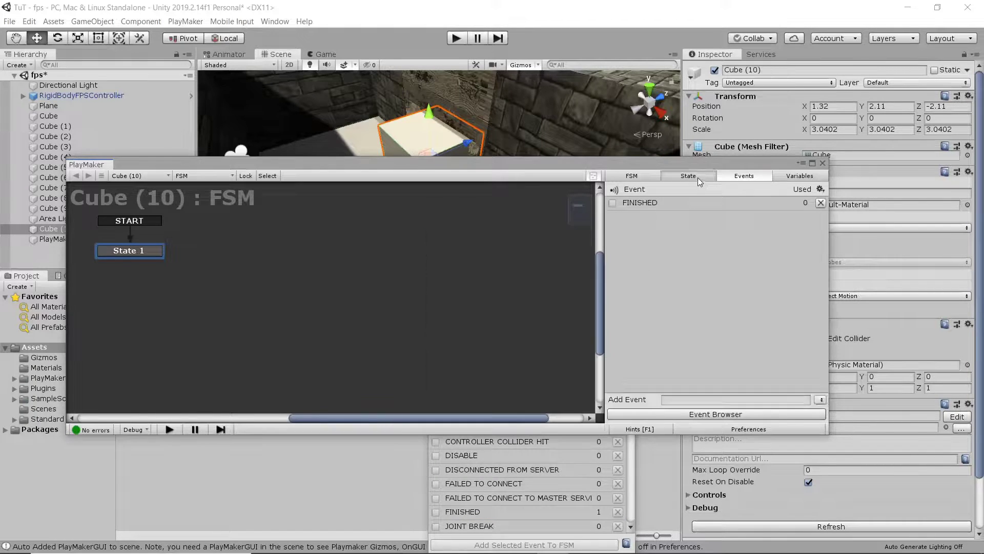
left_click(779, 411)
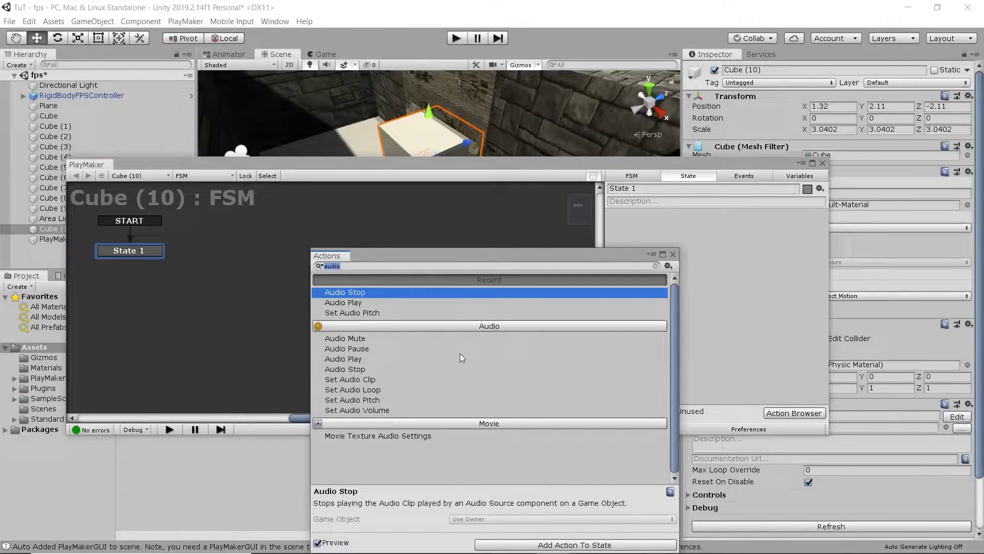
key("BackSpace")
type("T")
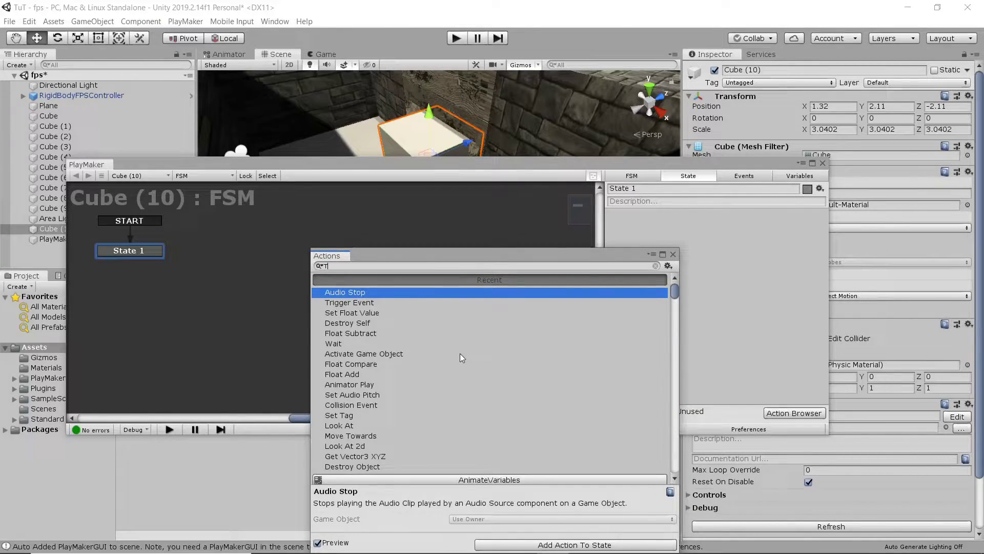
type("rigg")
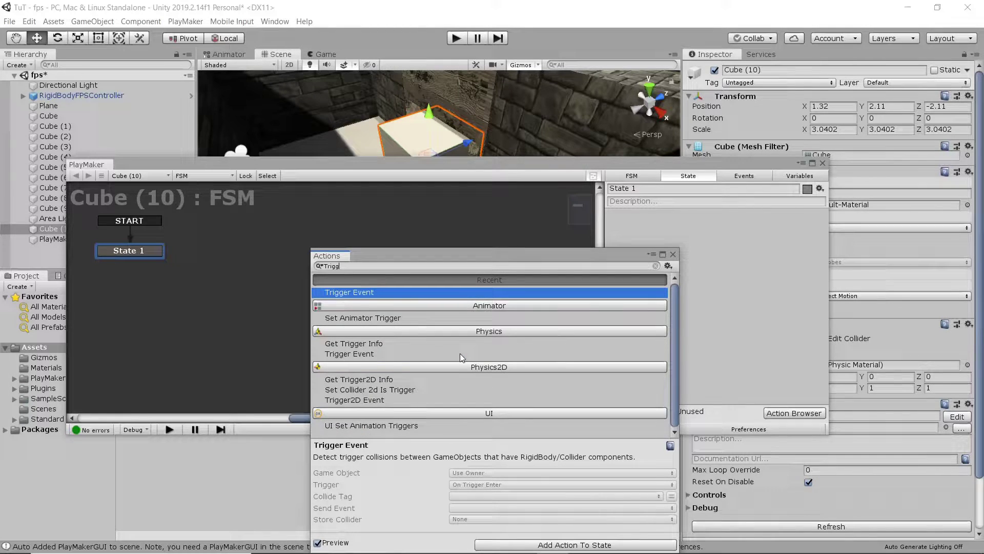
key("Return")
left_click(739, 280)
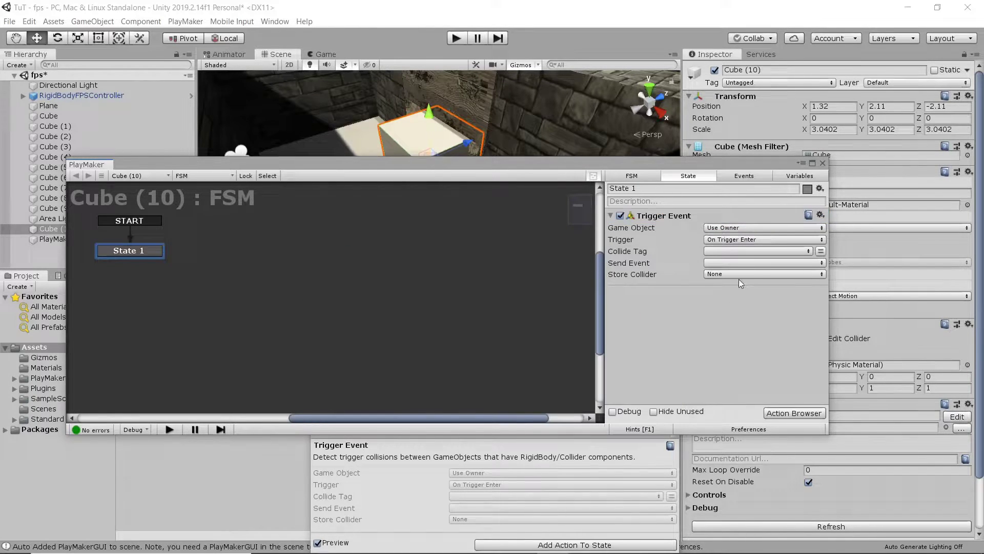
Set the Trigger Event's collide tag to Player and its sent event to FINISHED
left_click(736, 252)
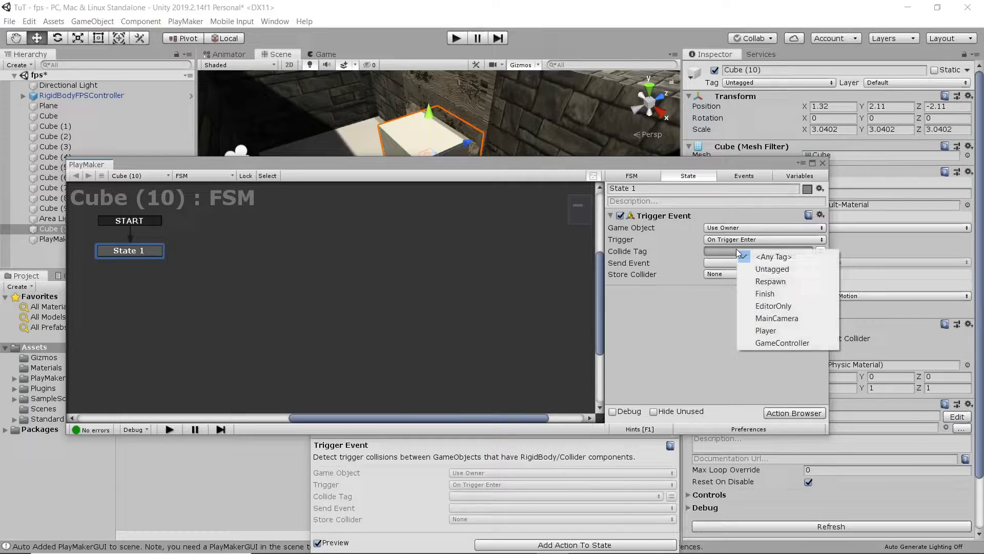
left_click(783, 330)
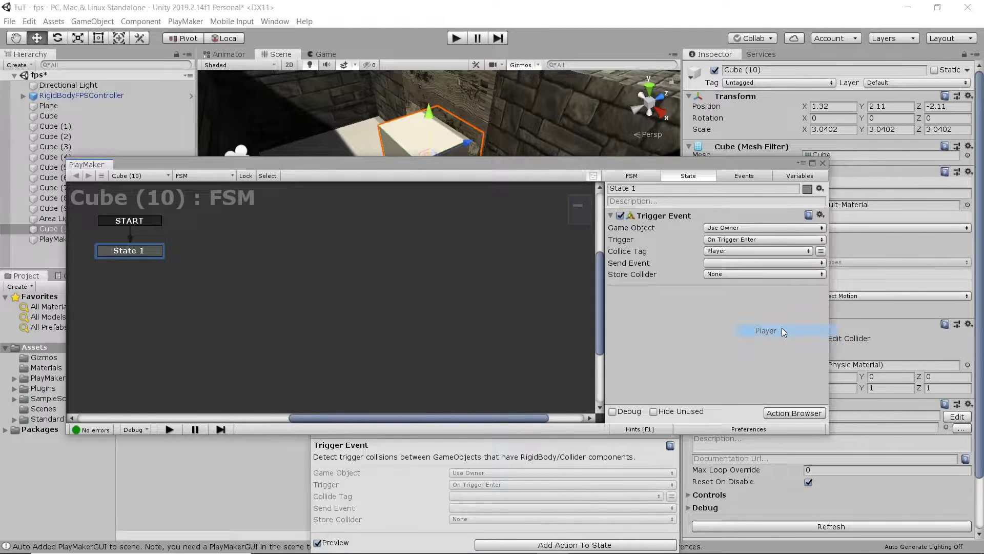
left_click(738, 263)
left_click(748, 287)
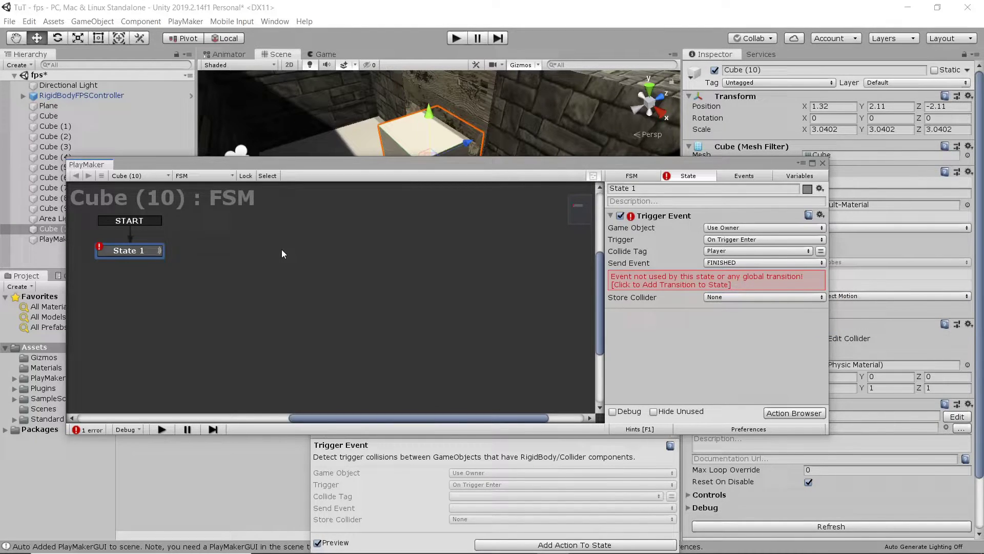
Add a second state beside State 1 and link State 1 to it with a FINISHED transition
right_click(201, 250)
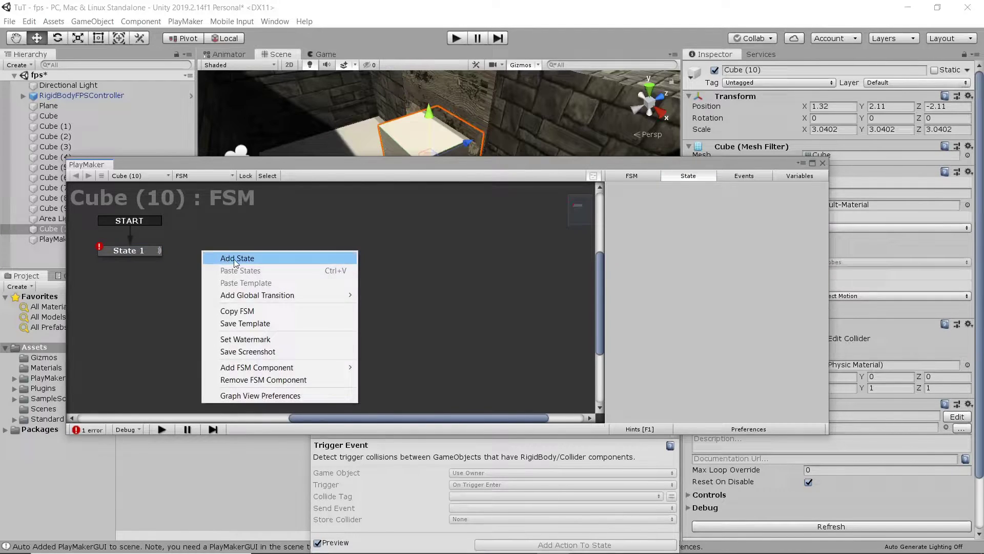
left_click(226, 256)
left_click(140, 254)
right_click(140, 253)
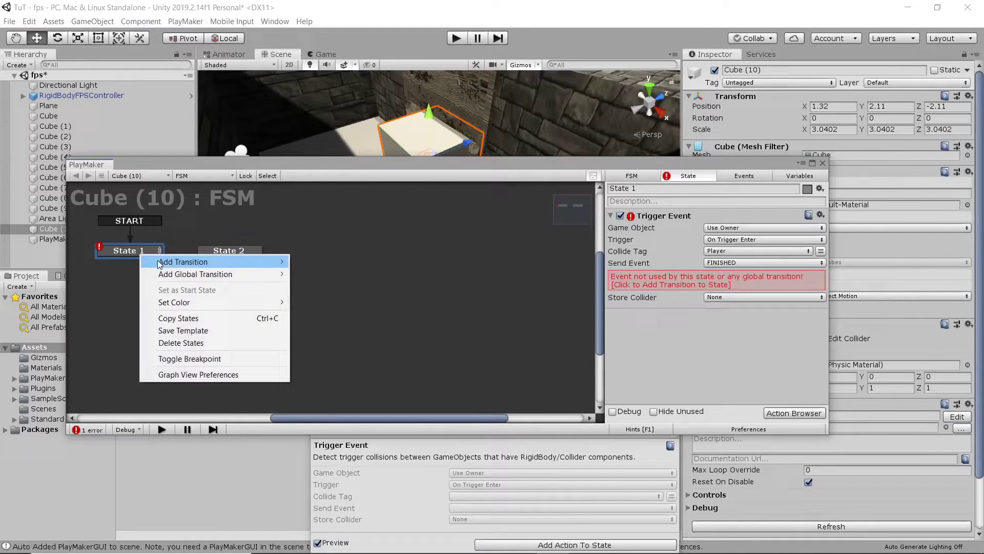
mouse_move(169, 261)
left_click(322, 261)
left_click_drag(154, 265, 237, 255)
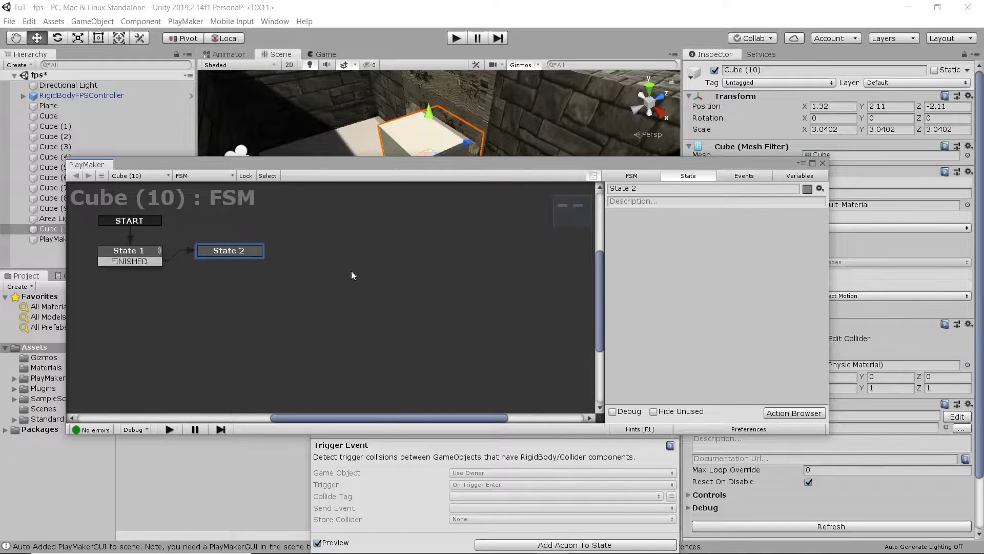
Find the Get Key Down action among the Input actions and add it to State 2
left_click(794, 413)
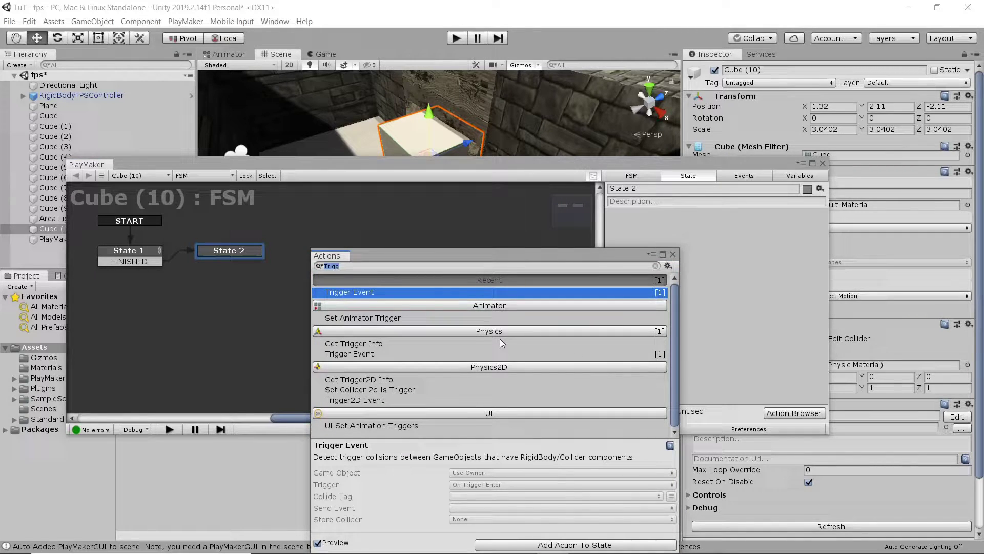
type("inp")
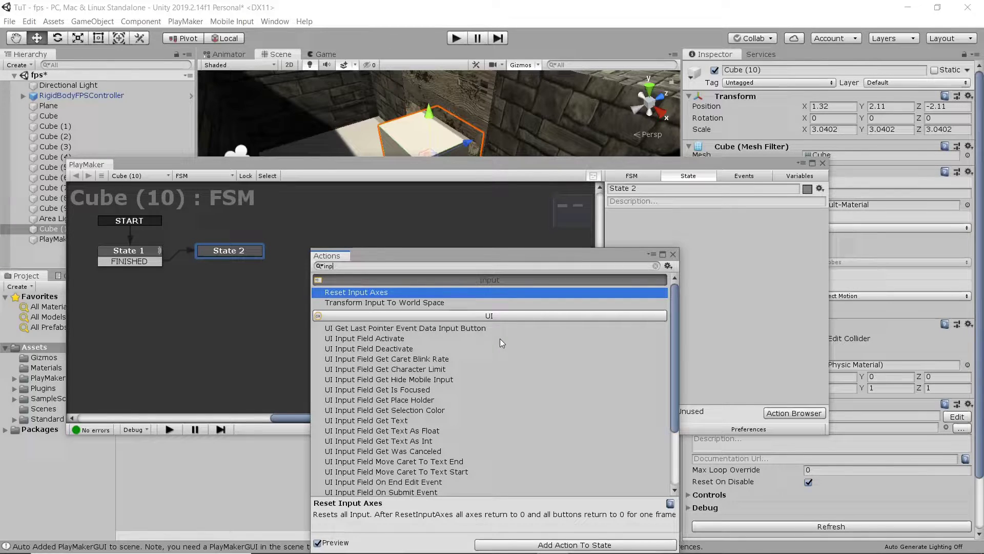
key("BackSpace")
key("BackSpace")
key("BackSpace")
scroll(510, 351, "down", 5)
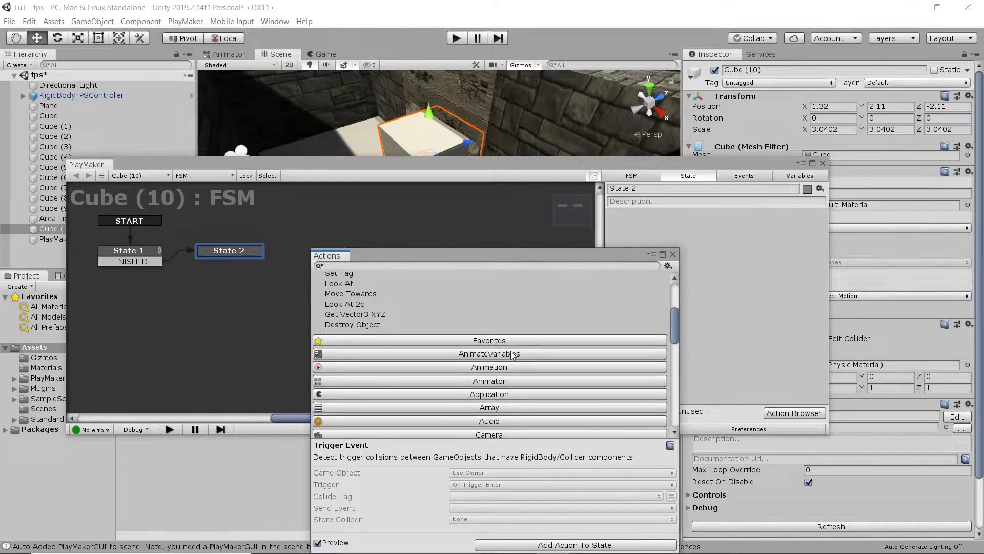
scroll(511, 354, "down", 5)
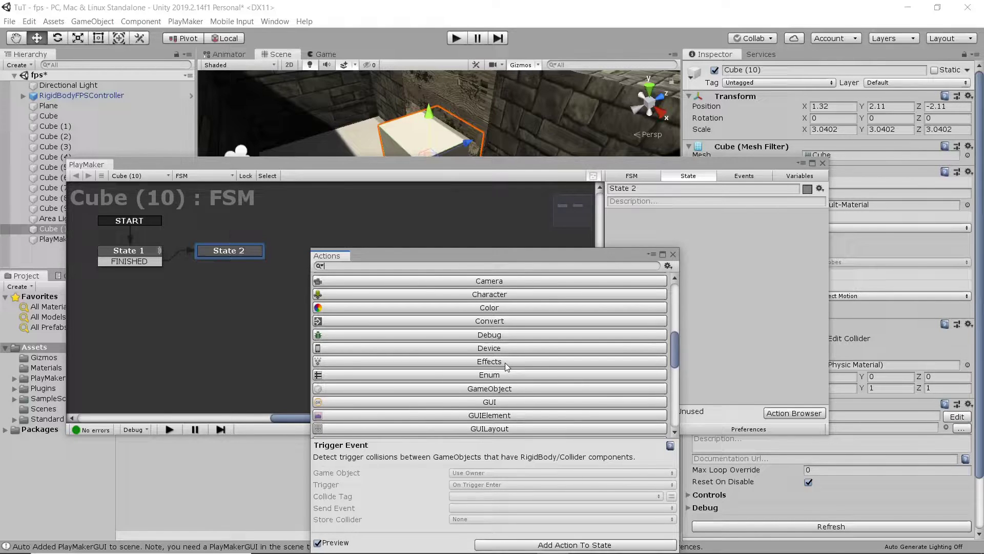
scroll(506, 365, "down", 4)
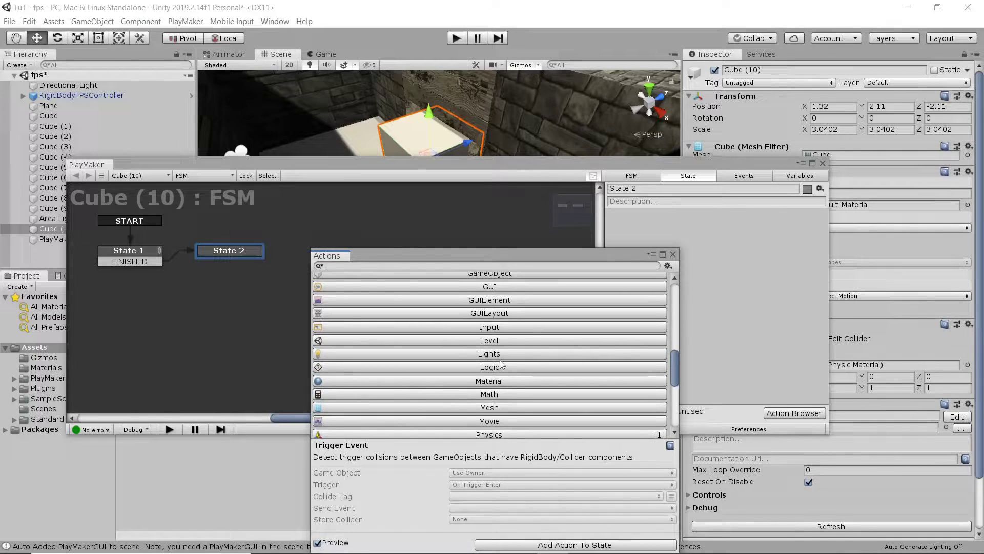
left_click(493, 327)
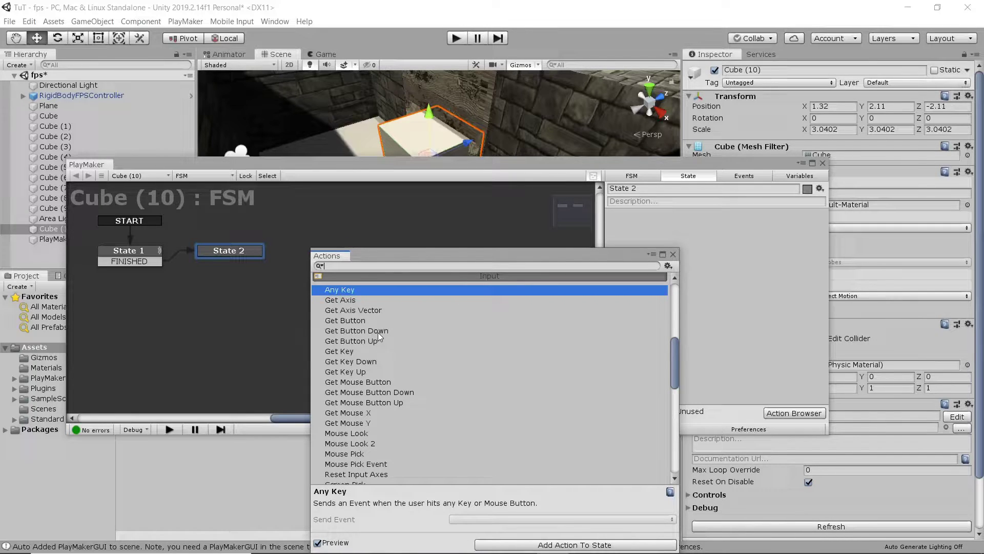
left_click(358, 361)
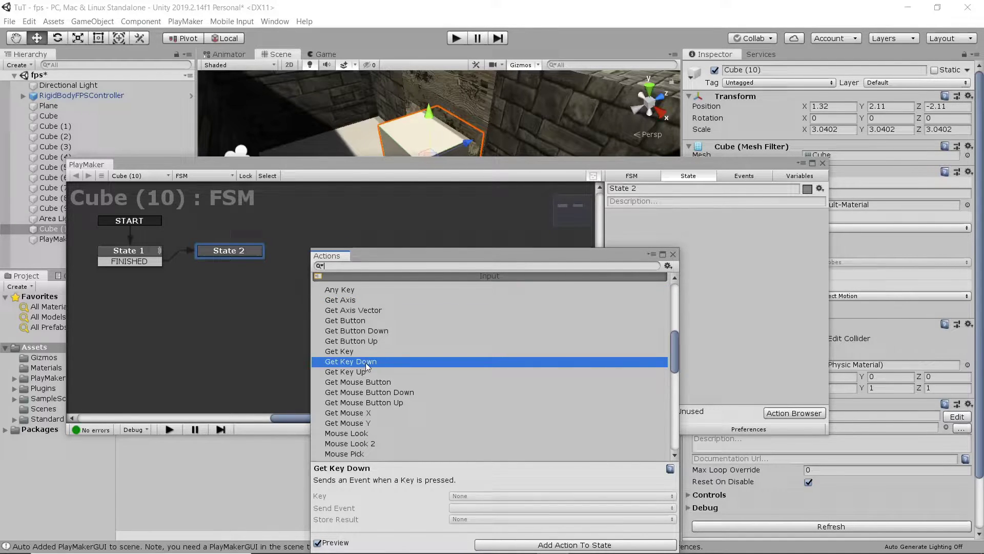
double_click(372, 362)
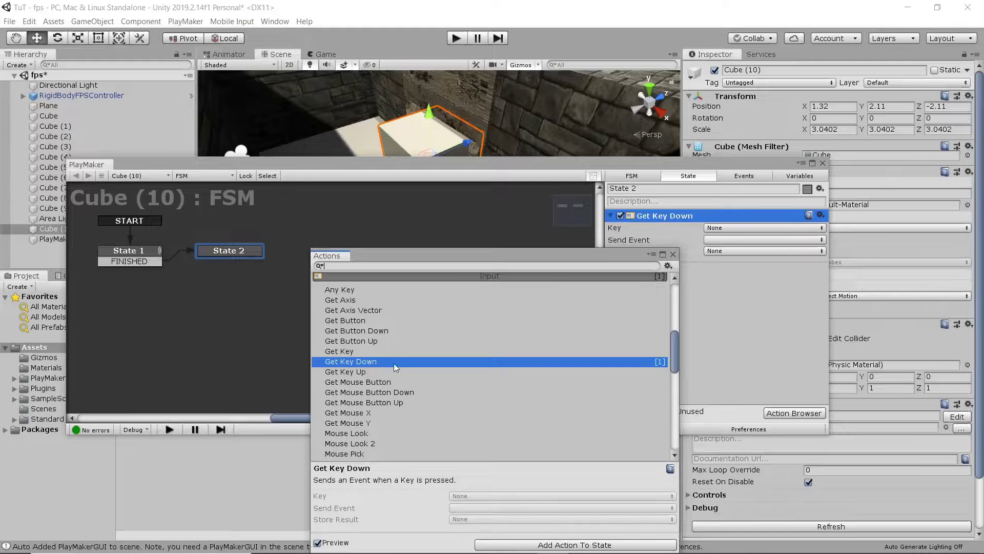
left_click(760, 324)
Set the Get Key Down action's key to F and its sent event to FINISHED
left_click(723, 227)
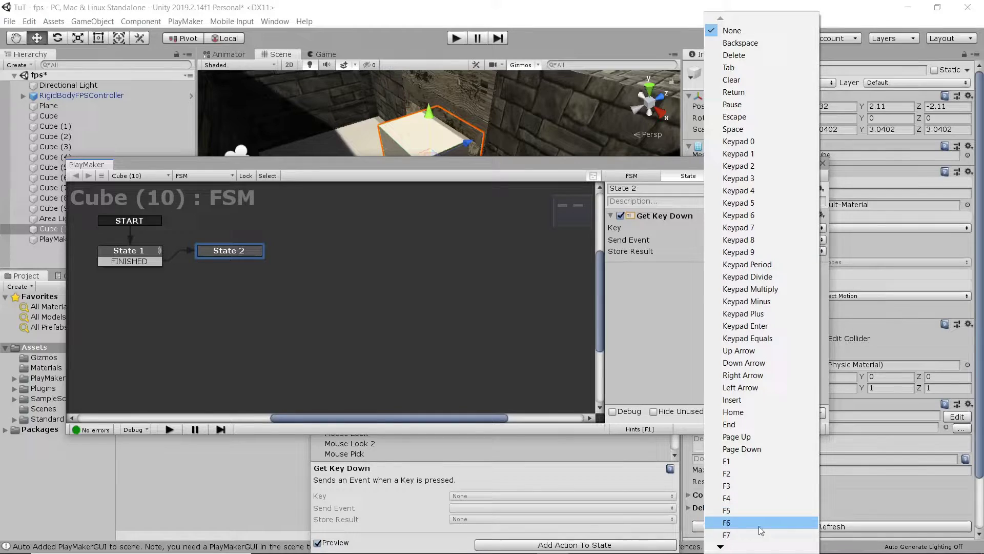
mouse_move(733, 547)
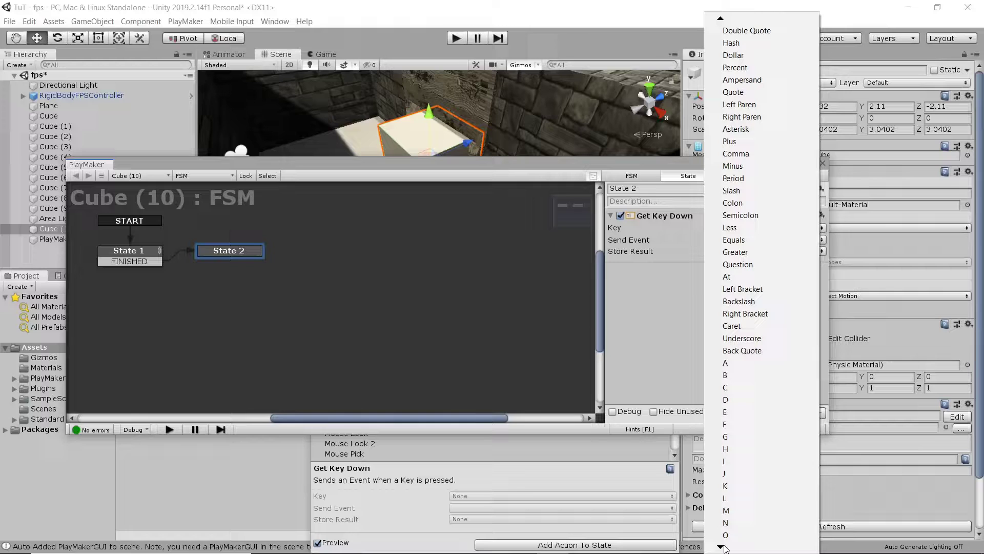
left_click(743, 423)
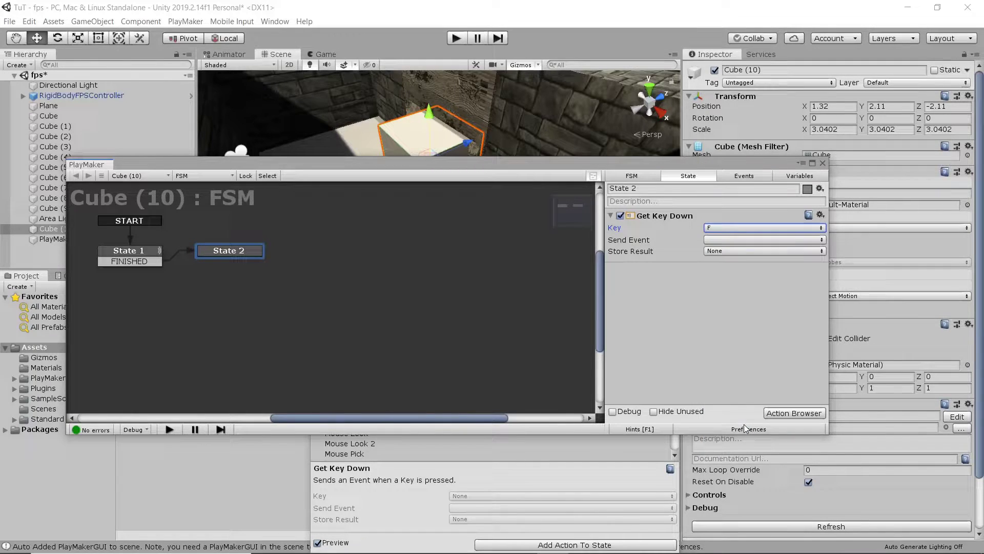
left_click(737, 239)
left_click(741, 264)
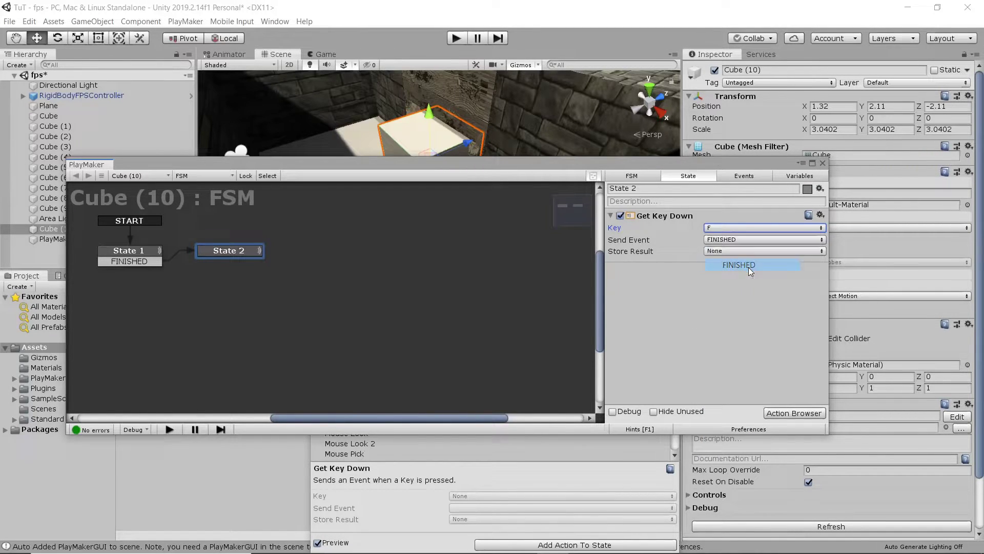
Add a third state beside State 2 and link State 2 to it with a FINISHED transition
right_click(312, 251)
left_click(339, 258)
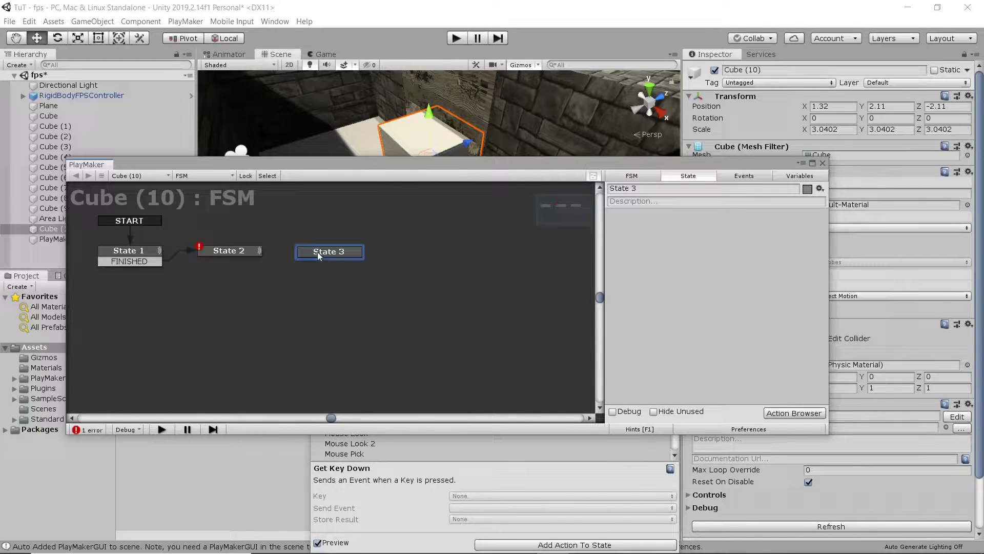
left_click(244, 250)
right_click(244, 251)
mouse_move(337, 261)
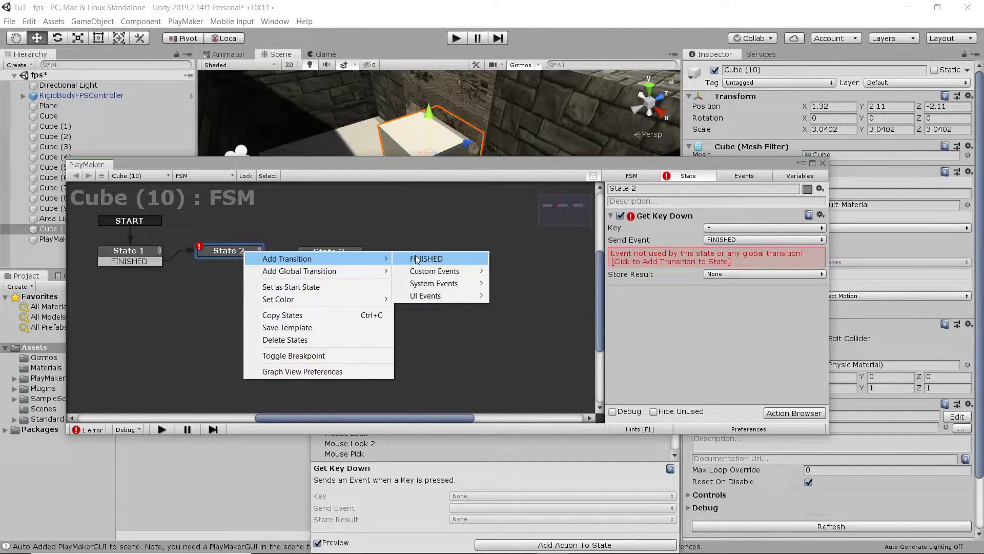
left_click(412, 259)
left_click_drag(254, 262, 330, 252)
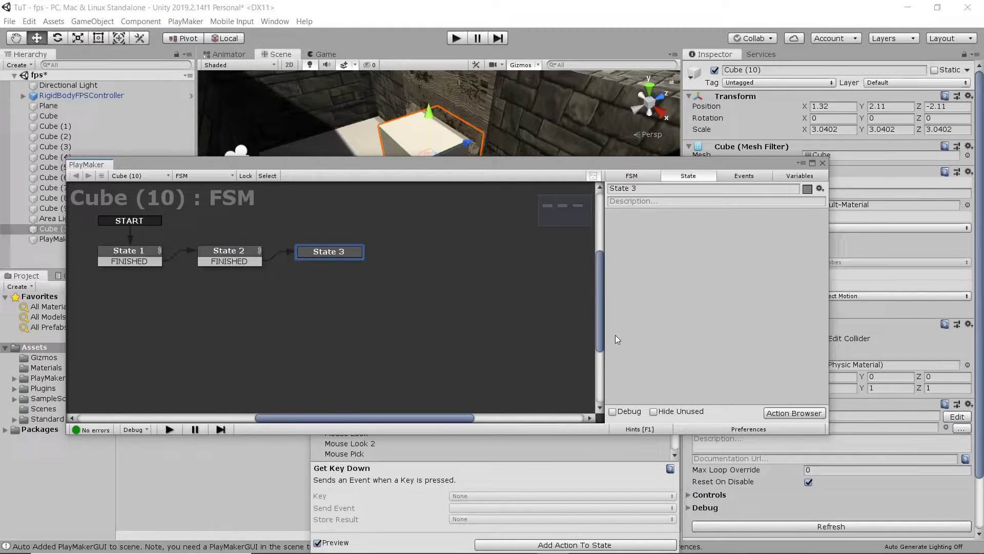
Add the Animator Play action to State 3 and set its state name to Open
left_click(778, 413)
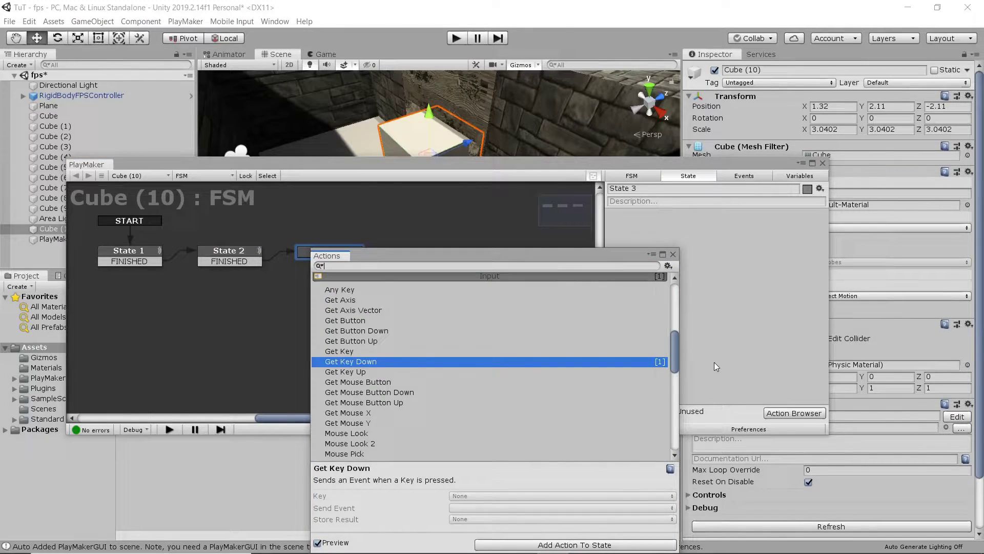
type("anim")
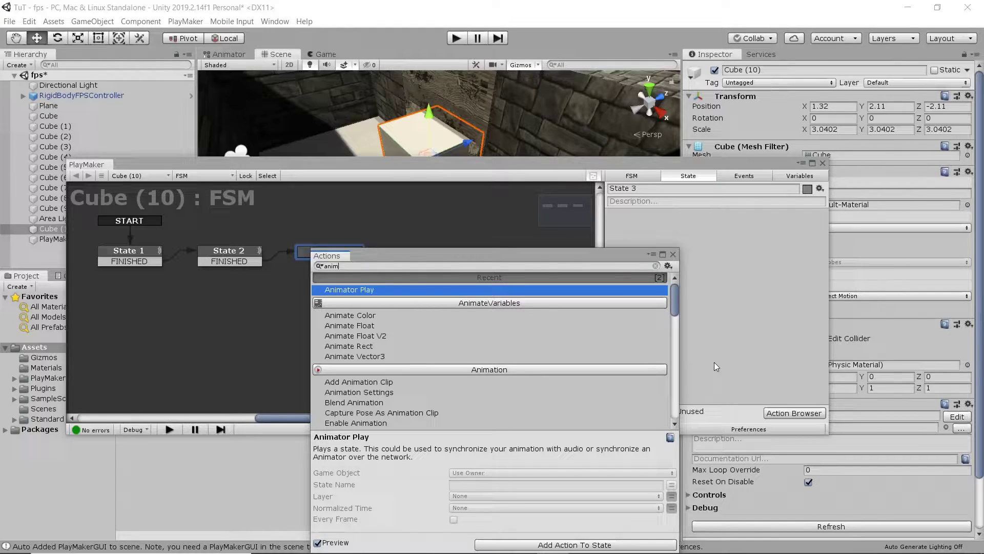
key("Return")
left_click(767, 345)
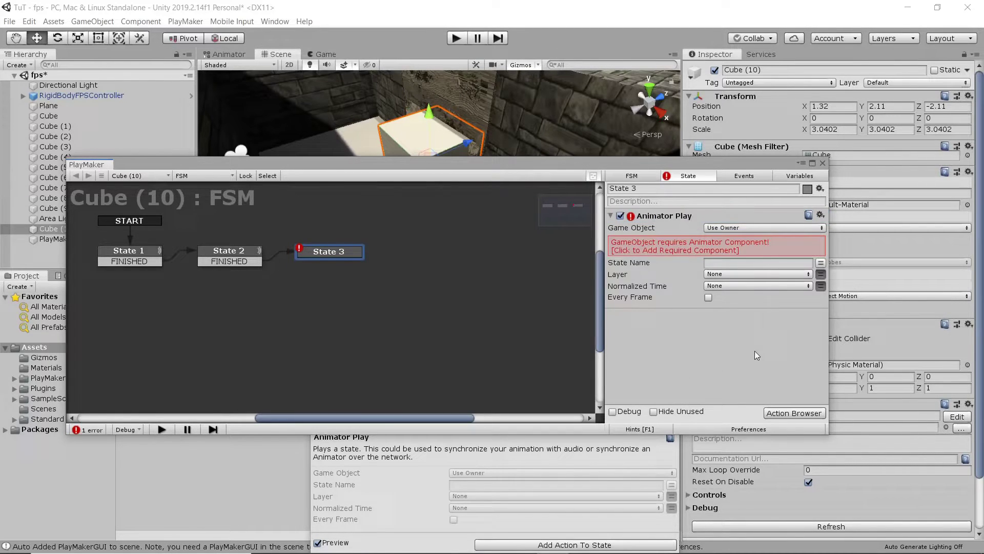
left_click(738, 263)
type("Open")
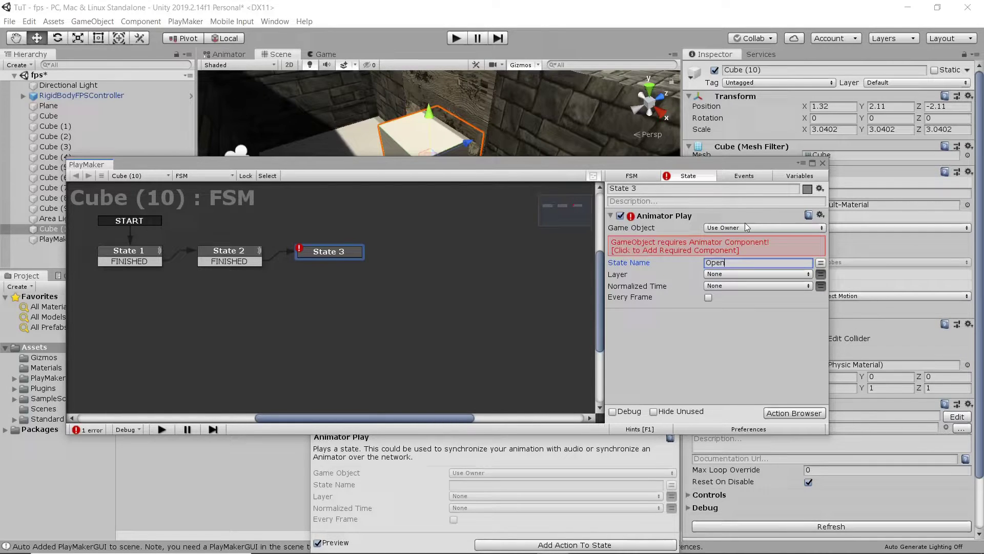
Make the Animator Play action target a specified game object and assign the door, Cube (8), to it
left_click(733, 229)
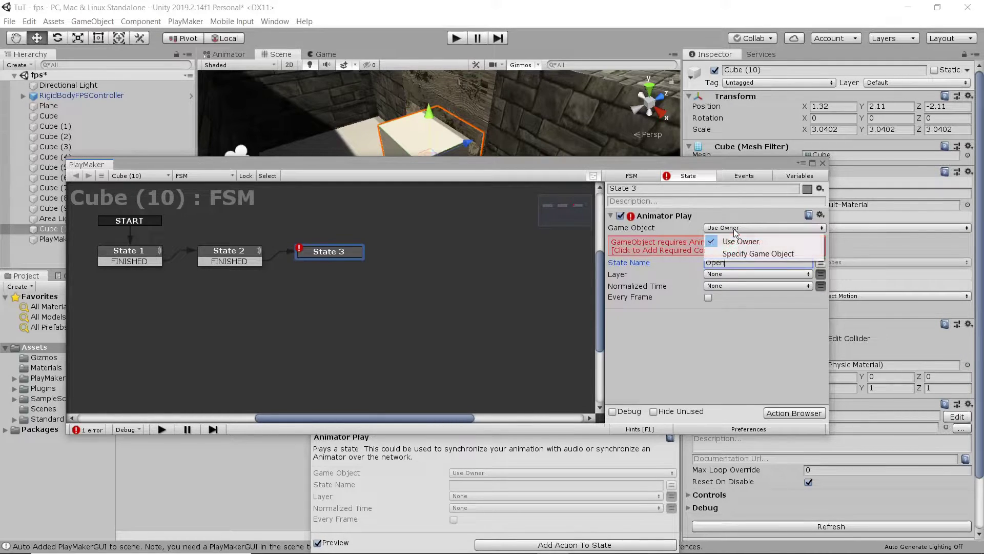
left_click(747, 254)
left_click_drag(311, 164, 390, 194)
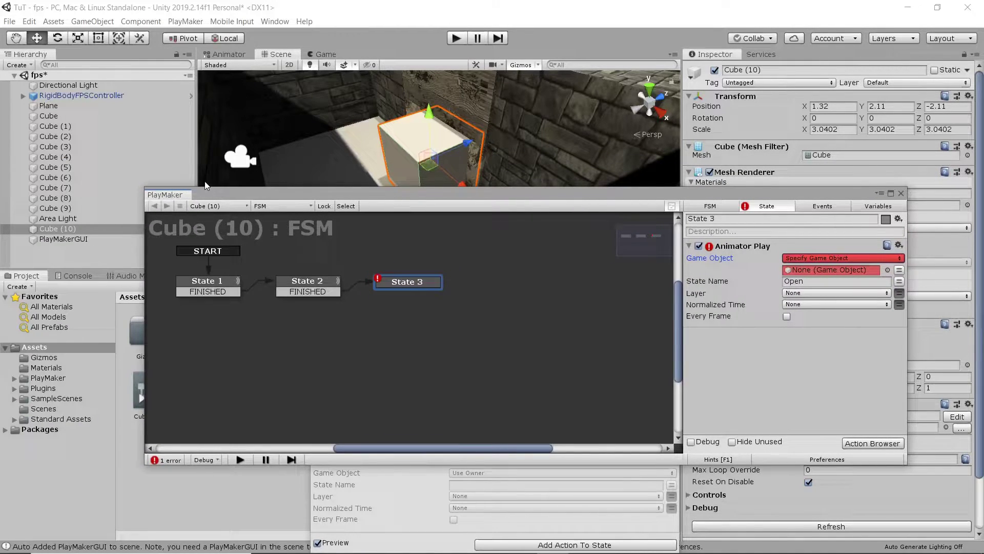
left_click(68, 210)
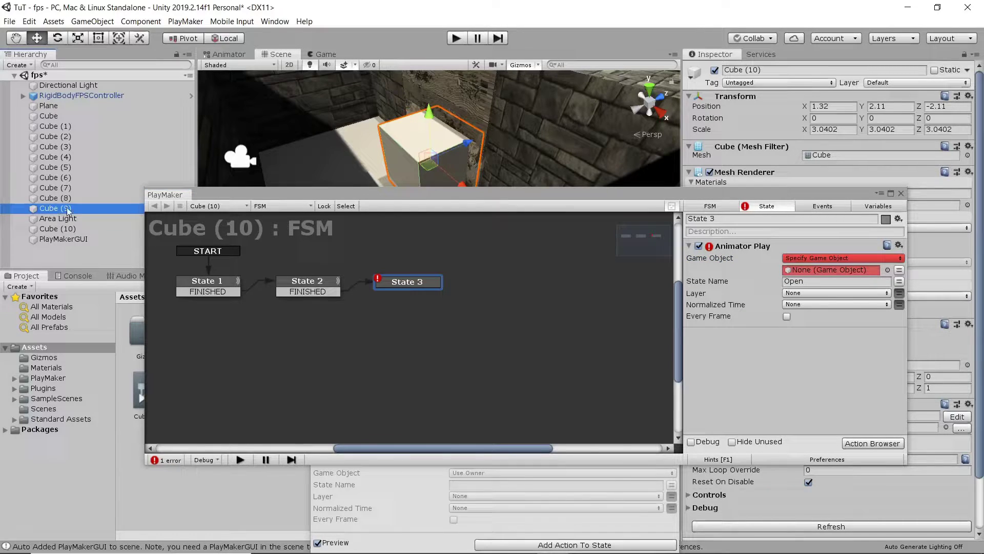
left_click_drag(68, 210, 820, 271)
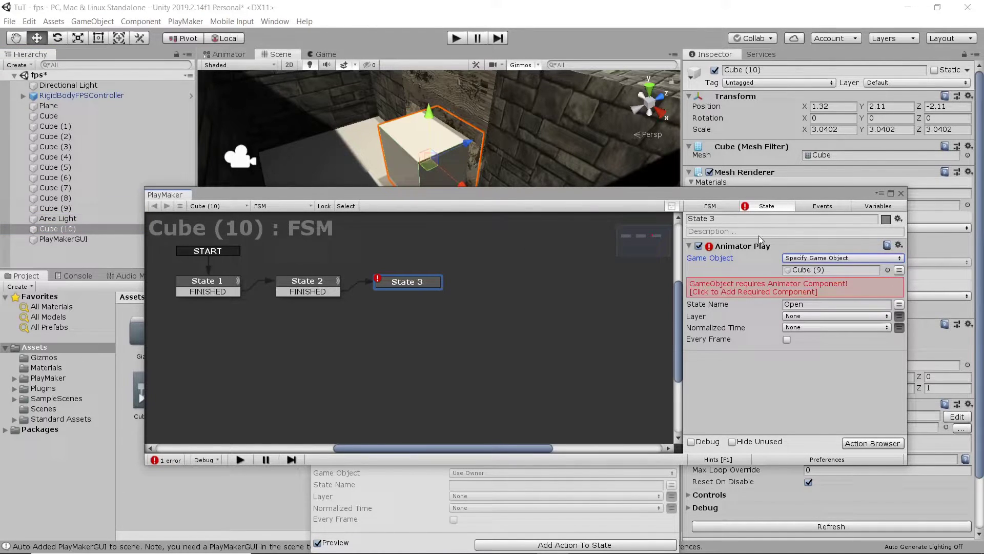
left_click(457, 91)
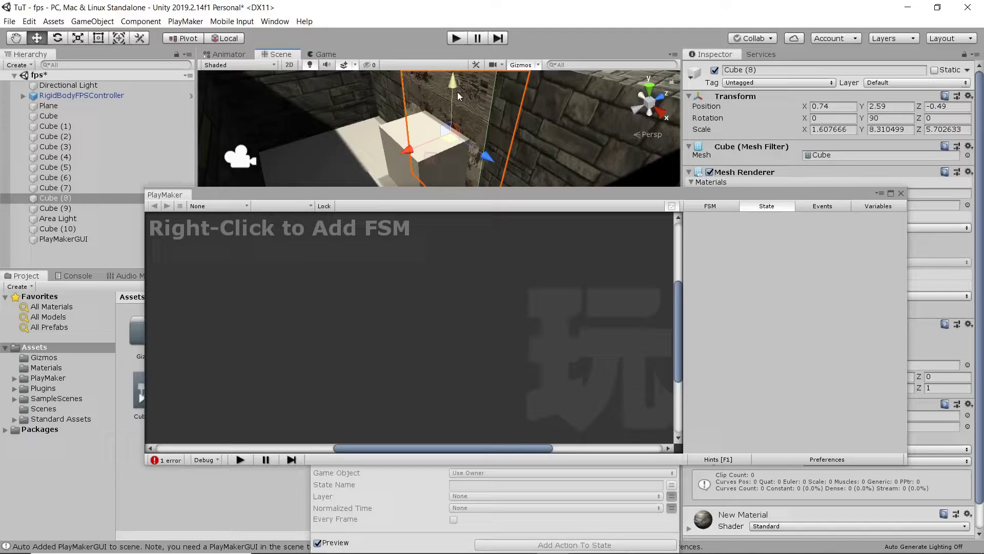
left_click(428, 161)
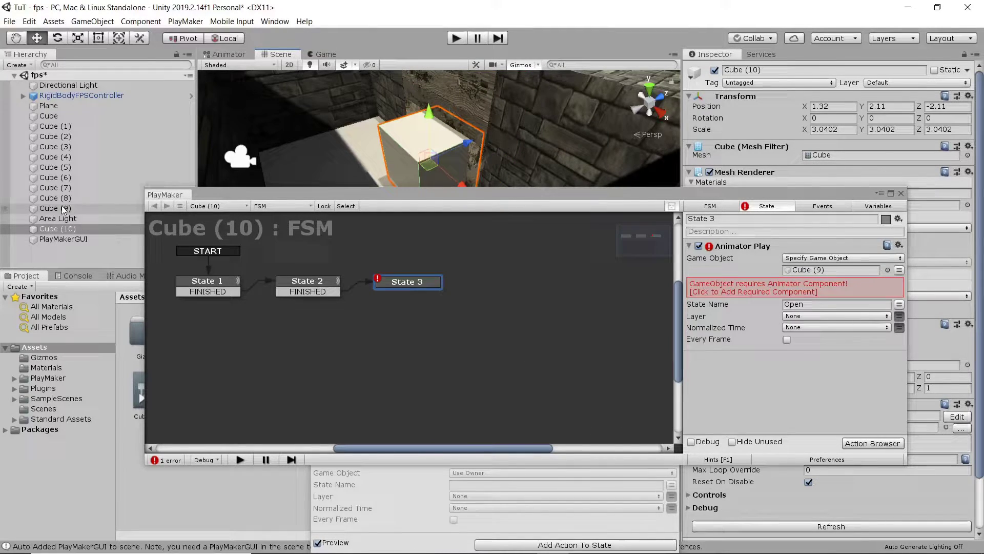
left_click_drag(64, 209, 799, 269)
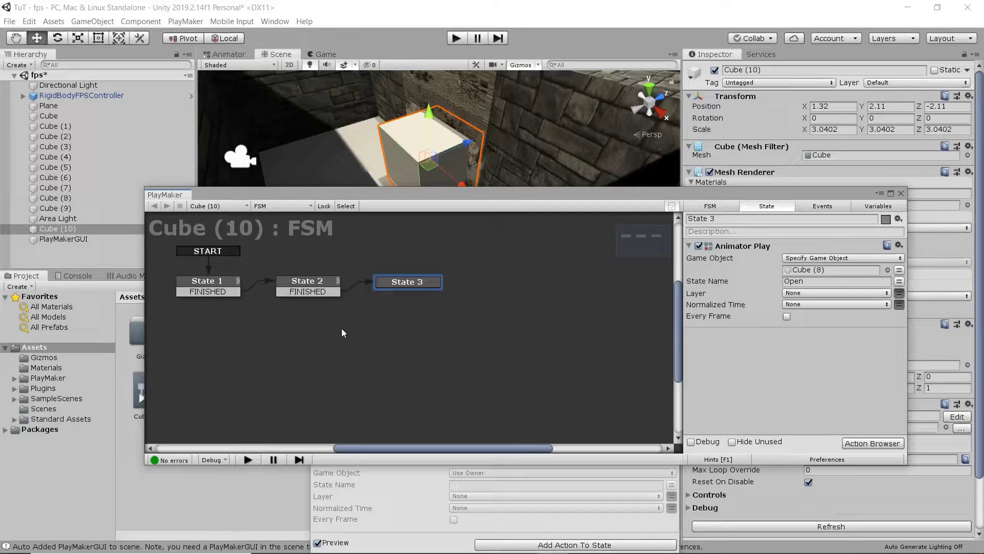
Add an Audio Play action to State 3, add its required AudioSource component to the cube, and close the FSM editor
left_click(876, 444)
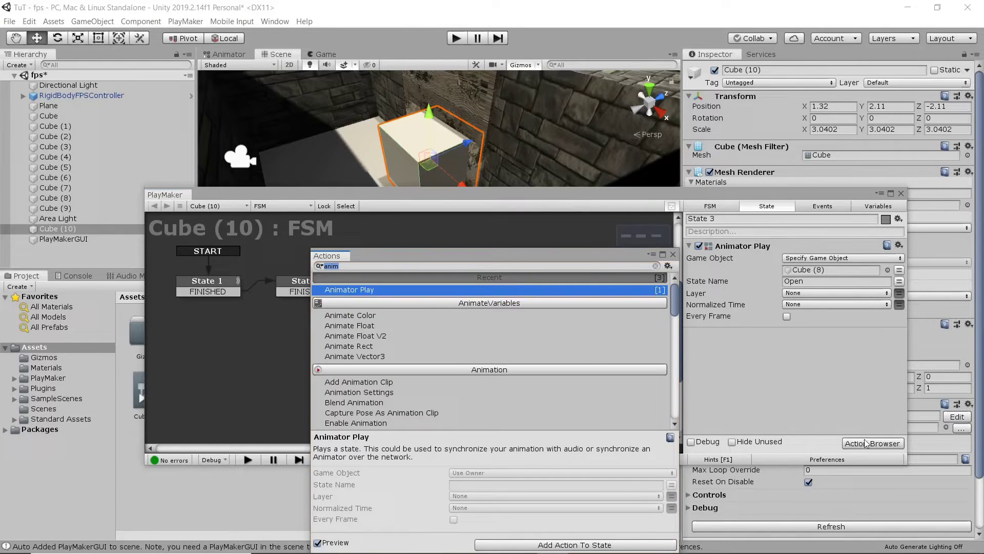
type("au")
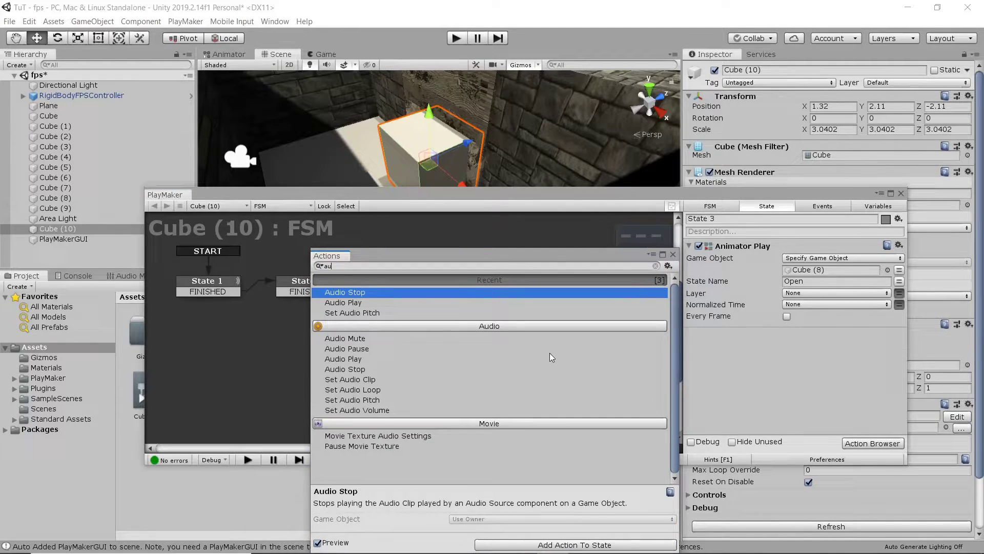
left_click(549, 354)
double_click(549, 353)
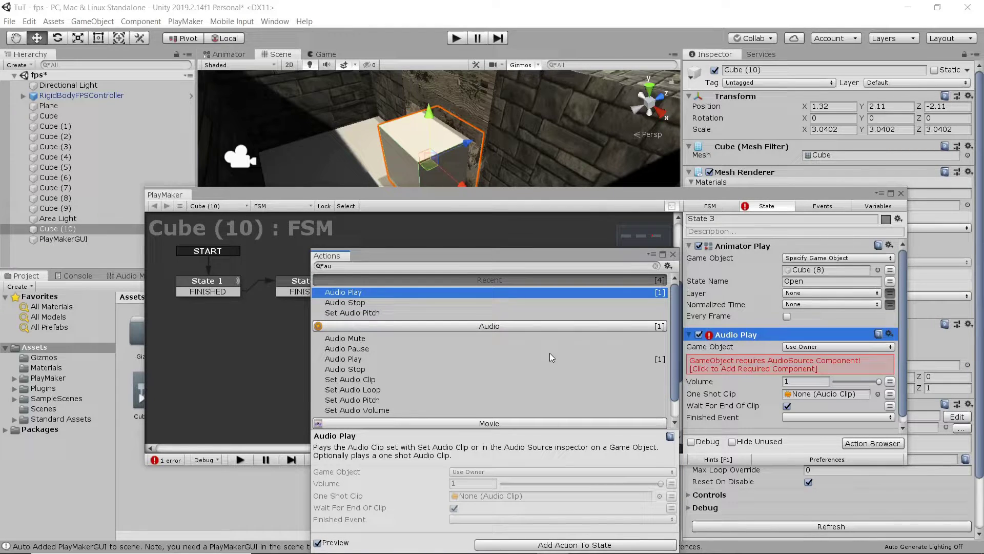
left_click(673, 254)
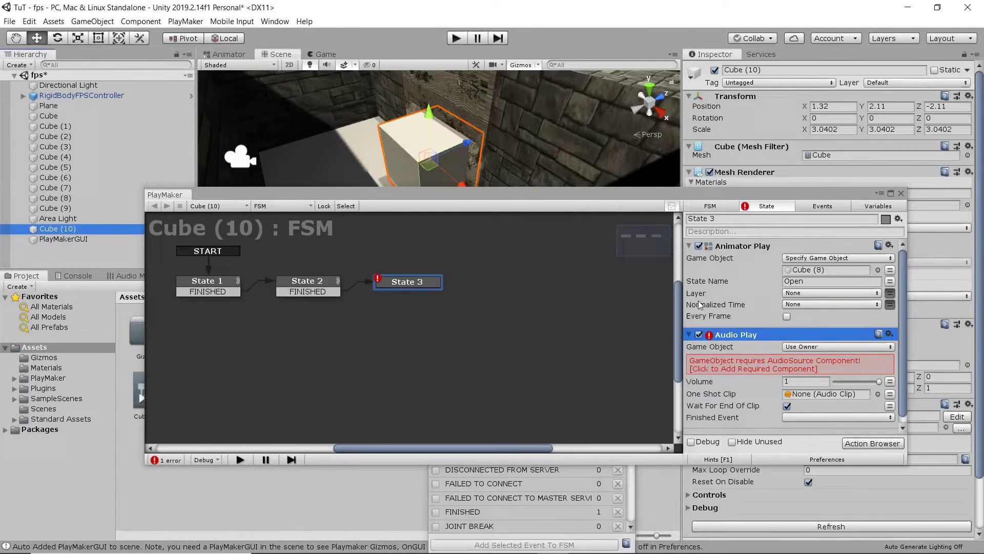
left_click(758, 369)
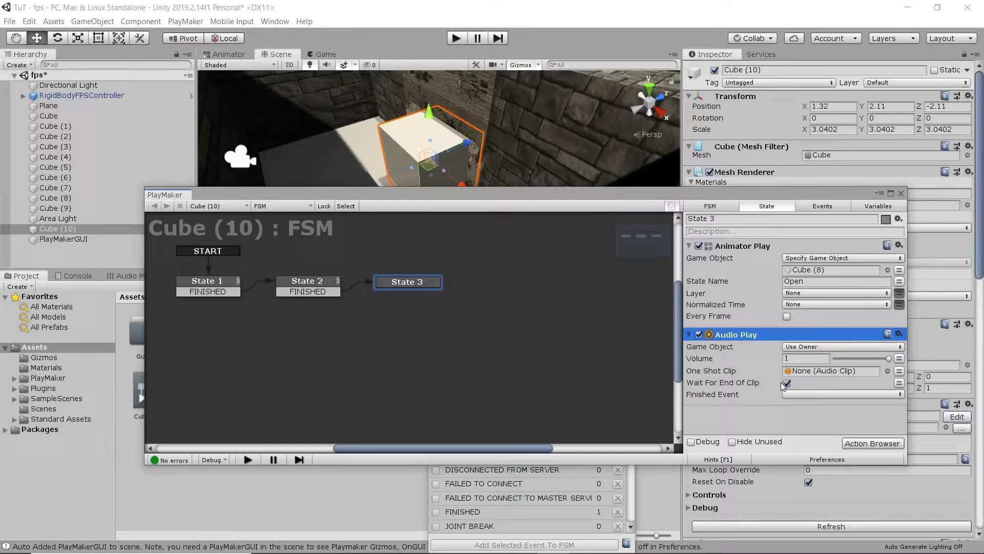
left_click(900, 194)
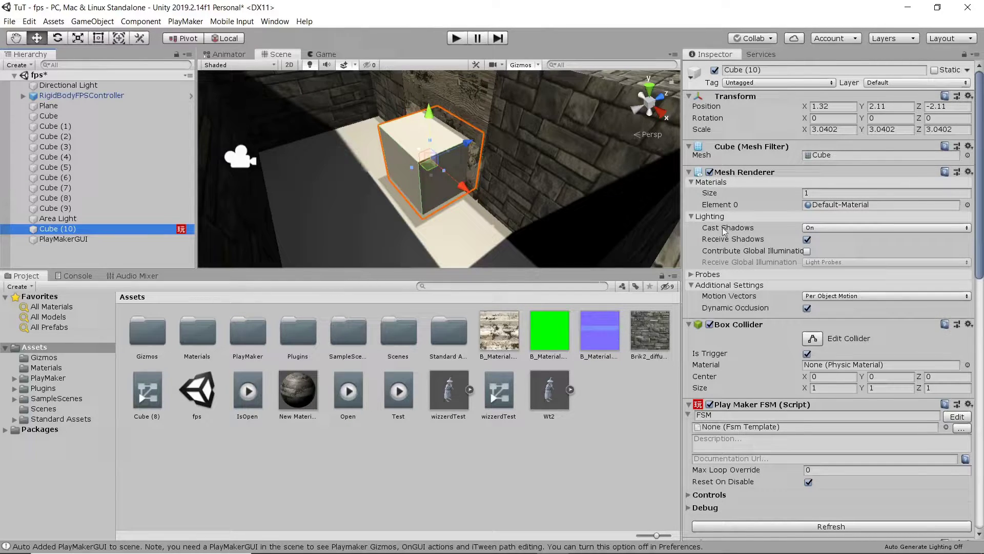
Disable the Mesh Renderer of Cube (10) and rename the cube Trigger
left_click(710, 173)
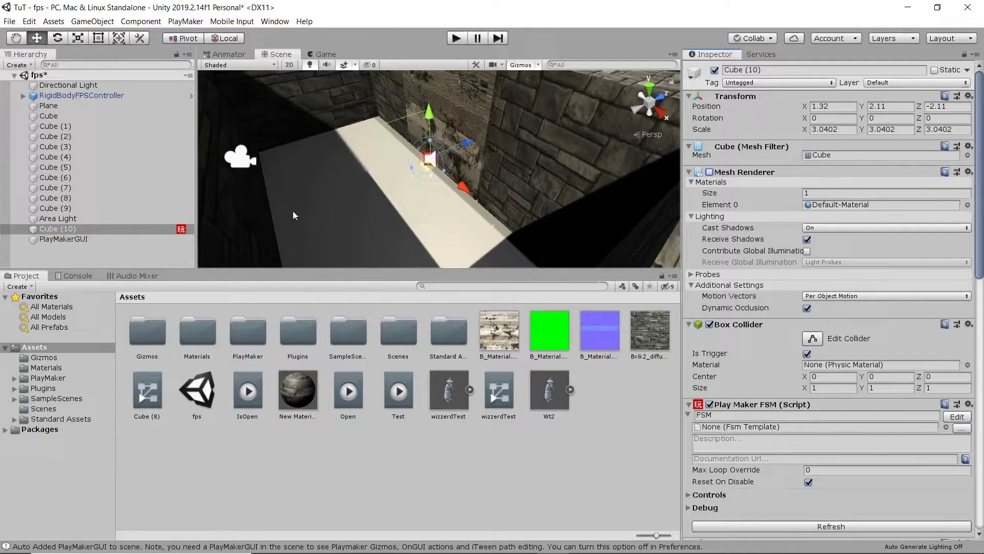
left_click(85, 230)
left_click_drag(771, 72, 666, 72)
type("T")
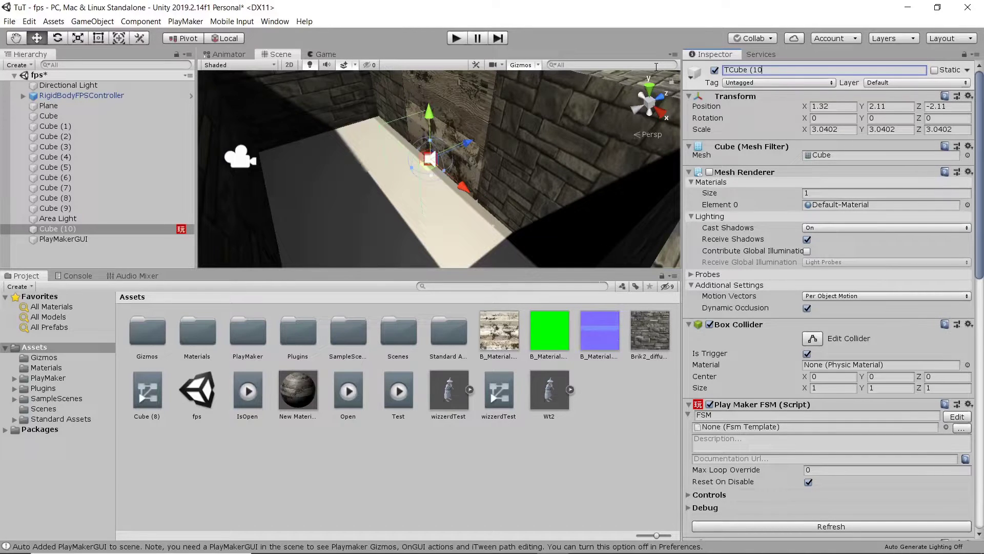
type("Trigger")
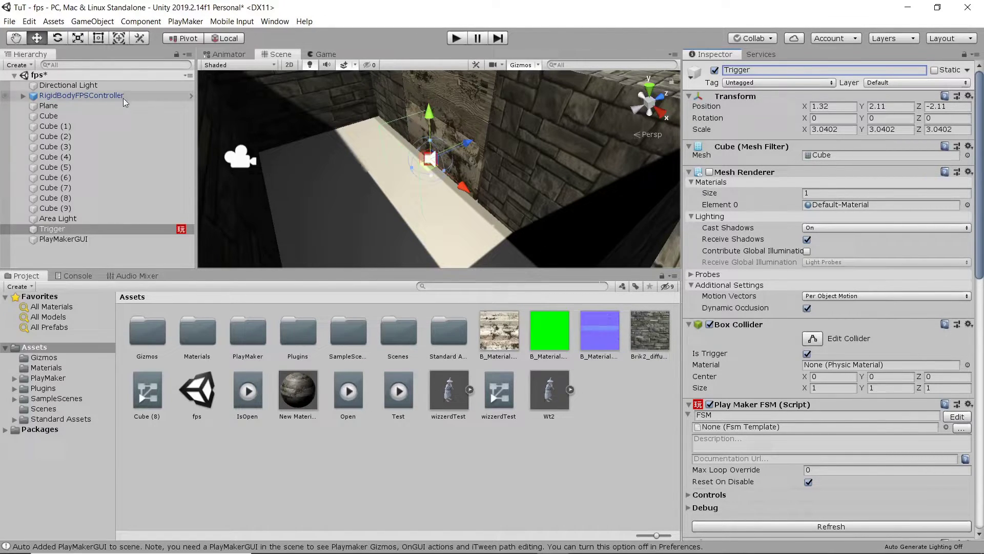
Assign the Player tag to RigidBodyFPSController
left_click(94, 96)
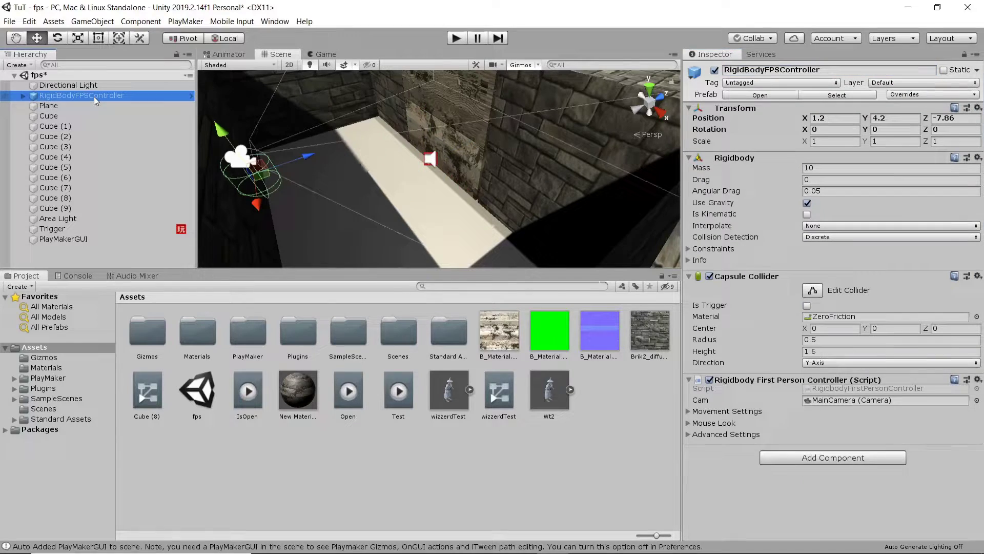
left_click(744, 83)
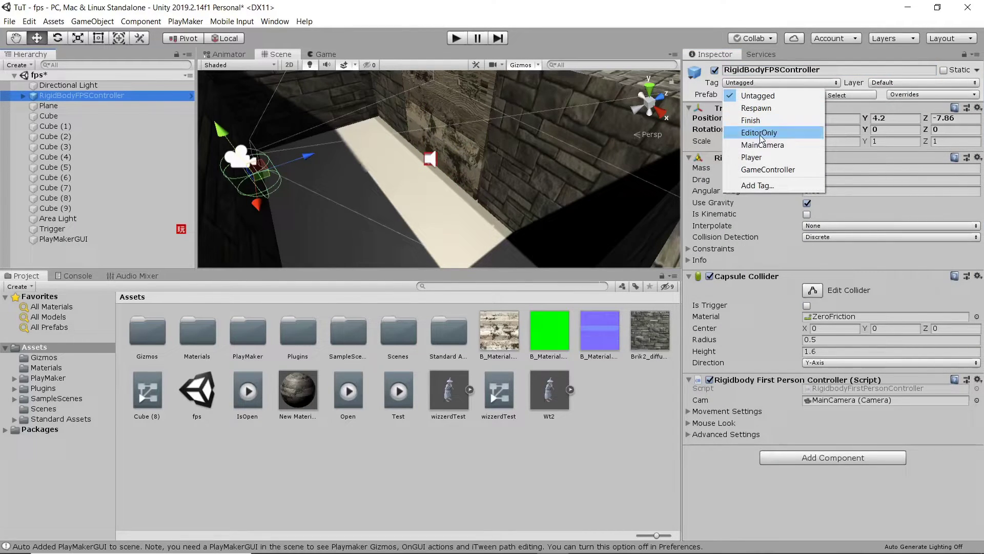
left_click(767, 158)
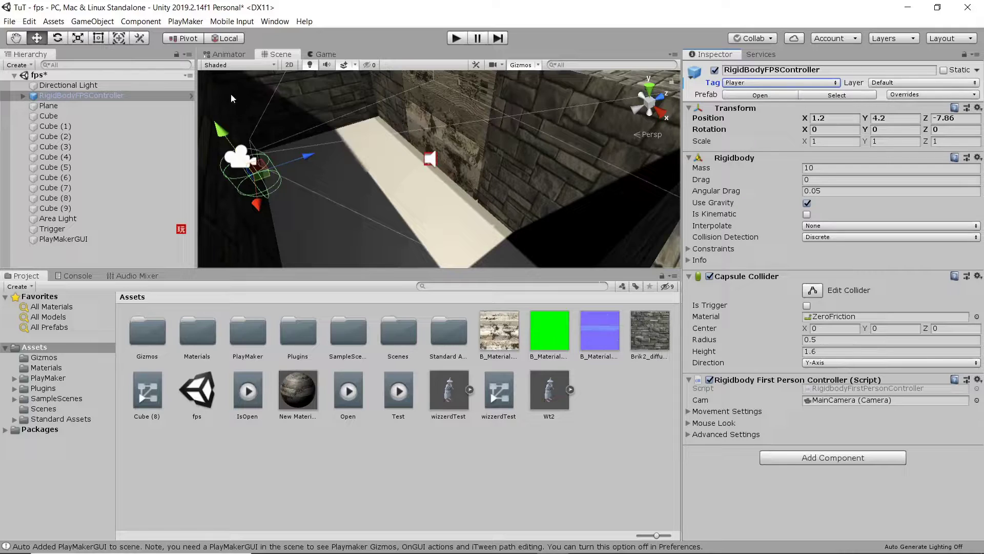
Show an enlarged Game view and open the Trigger cube's FSM editor, placing it below the view
left_click(323, 55)
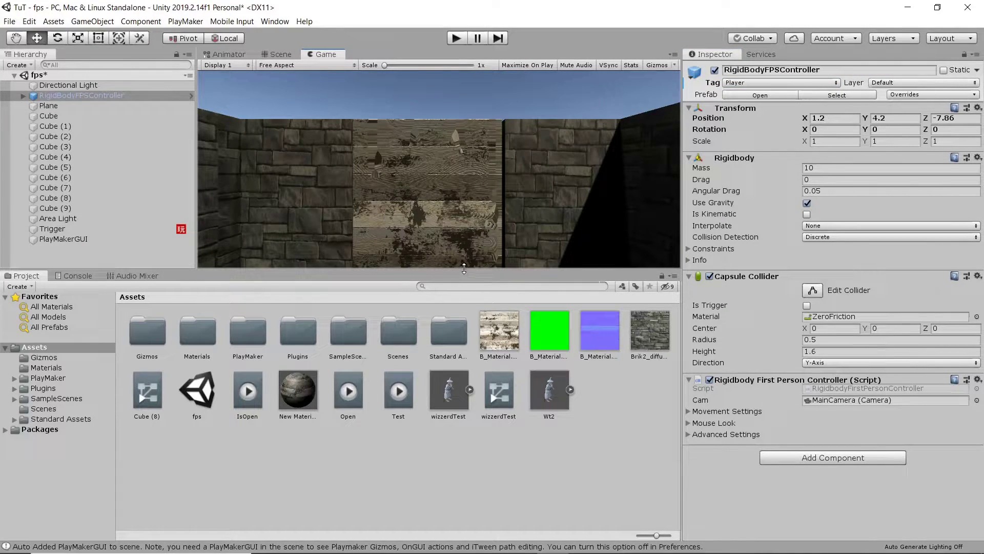
left_click_drag(464, 267, 469, 346)
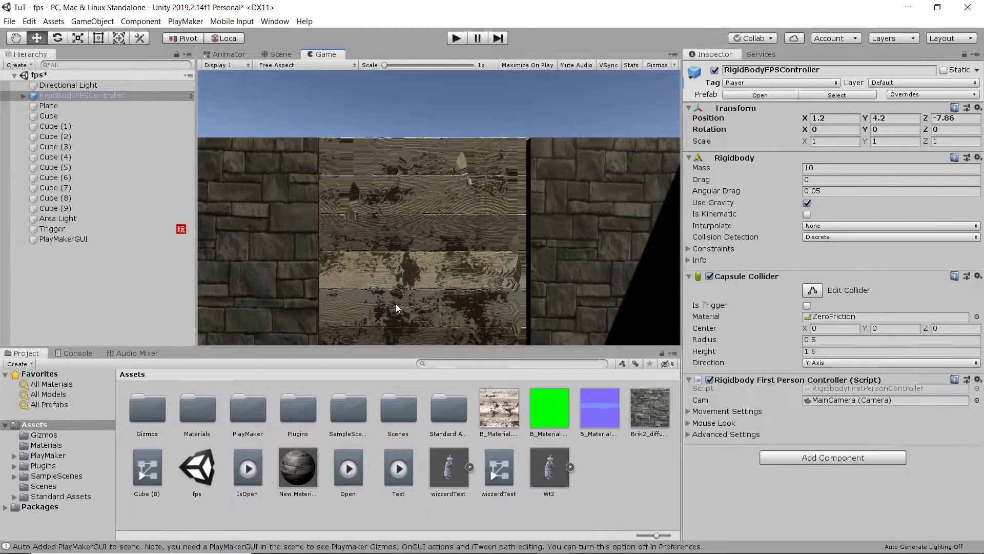
left_click(70, 237)
left_click(69, 231)
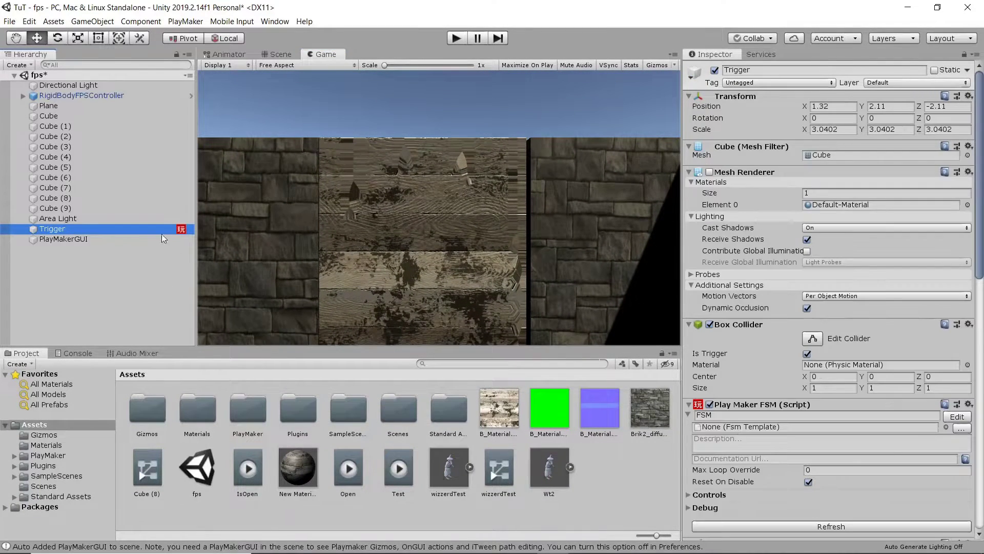
left_click(957, 416)
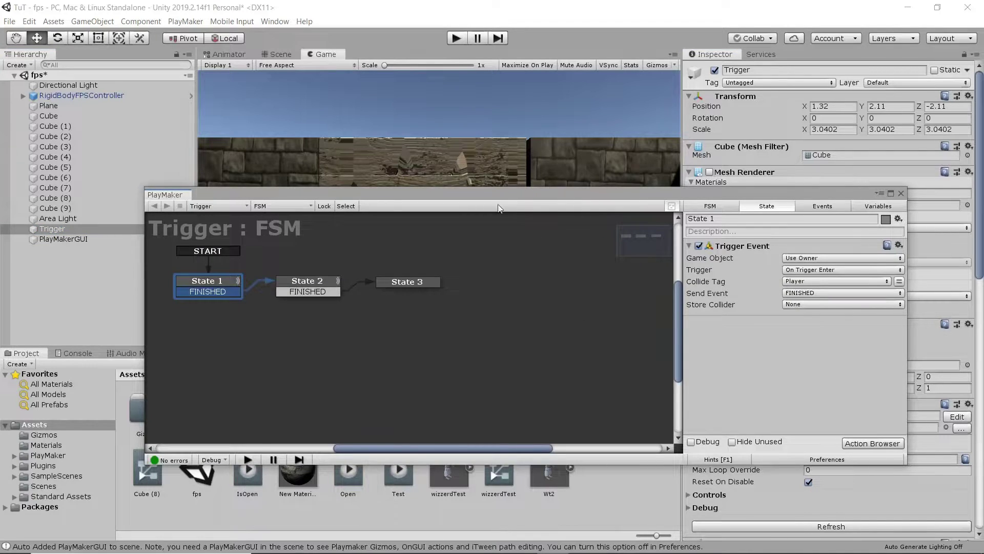
left_click_drag(489, 199, 531, 361)
Run the game, walk the player up to the door into the trigger area, and open the door with F
left_click(456, 38)
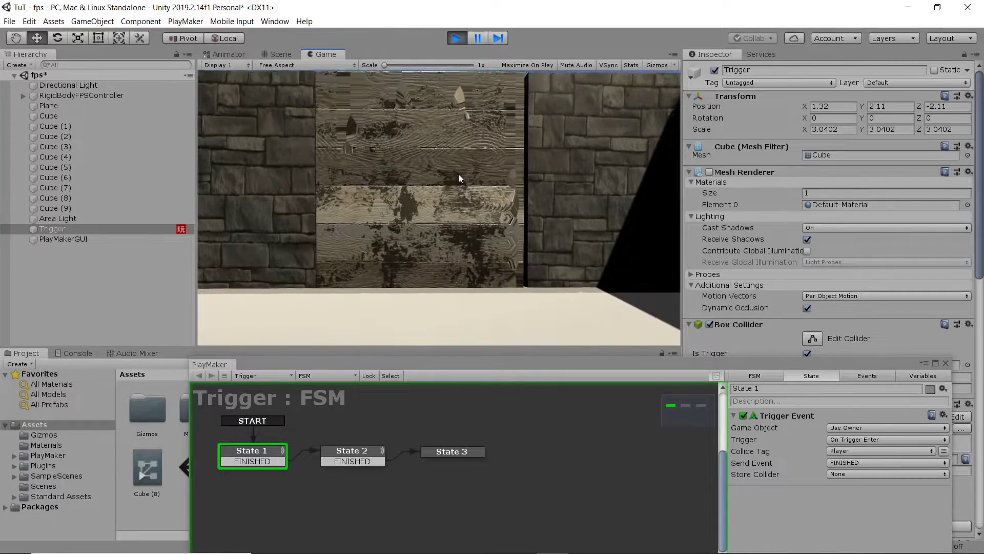
left_click(453, 196)
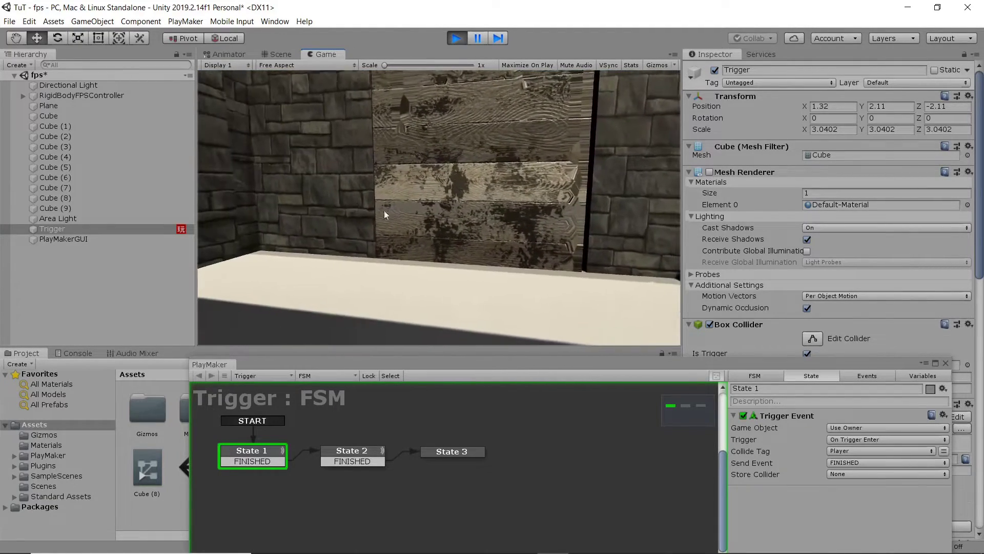
key("w")
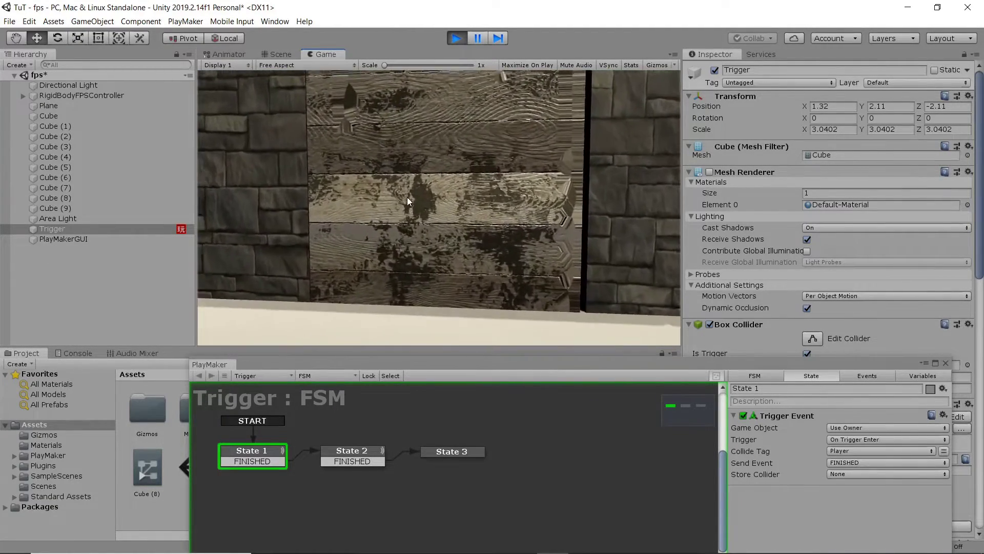
key("s")
key("Escape")
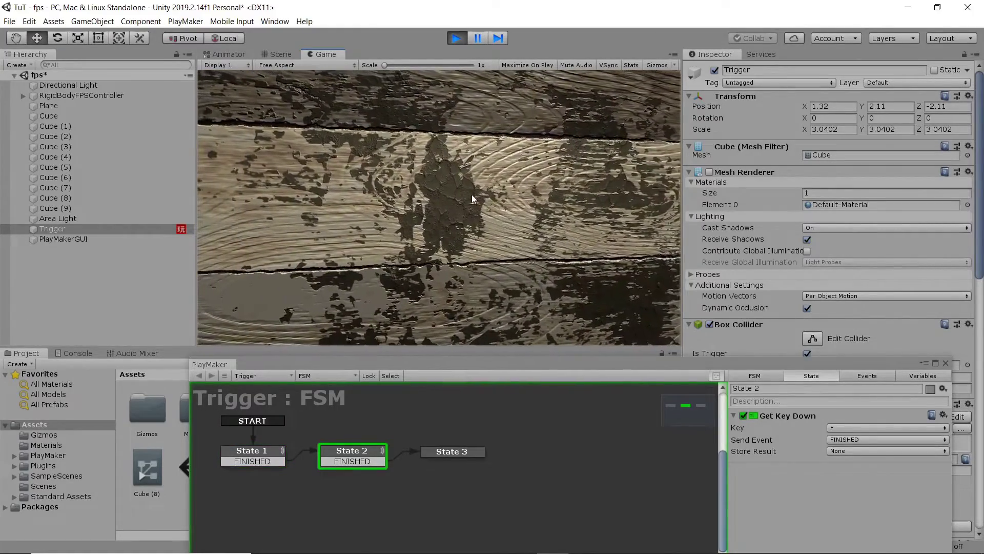
key("f")
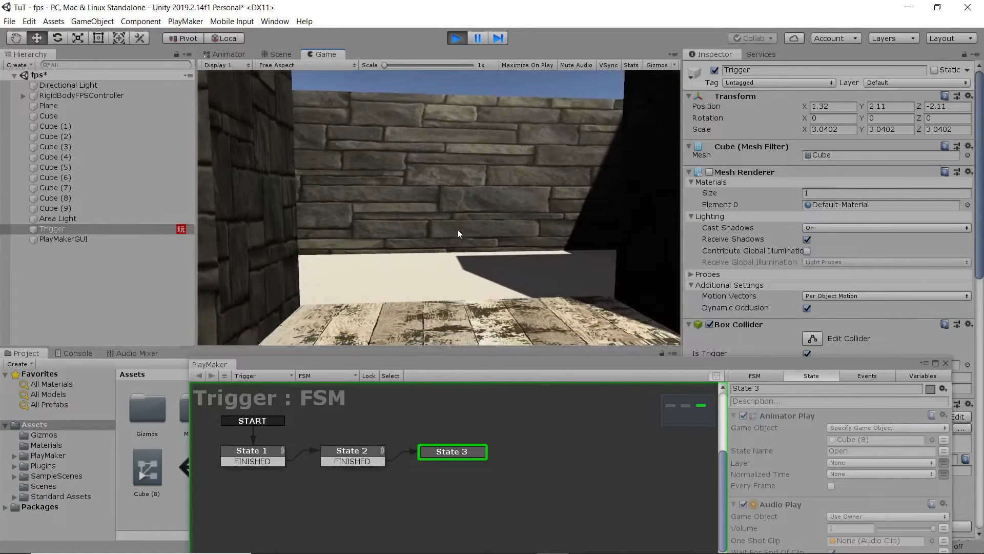
Walk the player through the open doorway and around both sides of the wall, and stop the game
key("w")
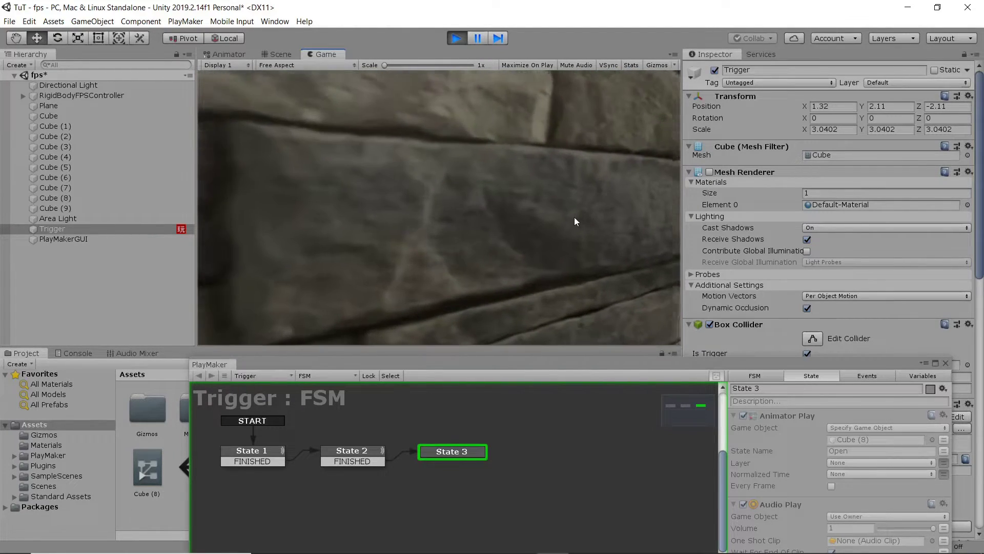
key("w")
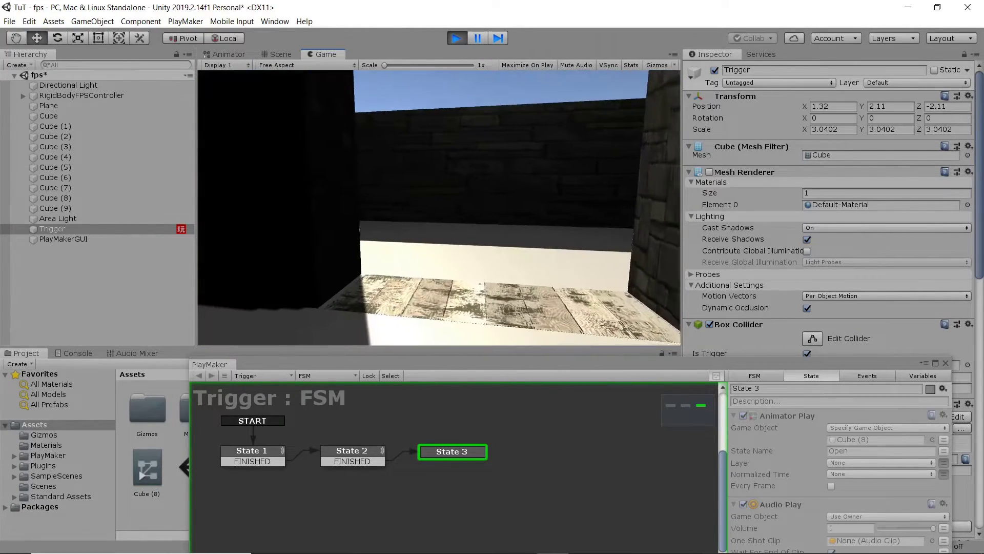
key("w")
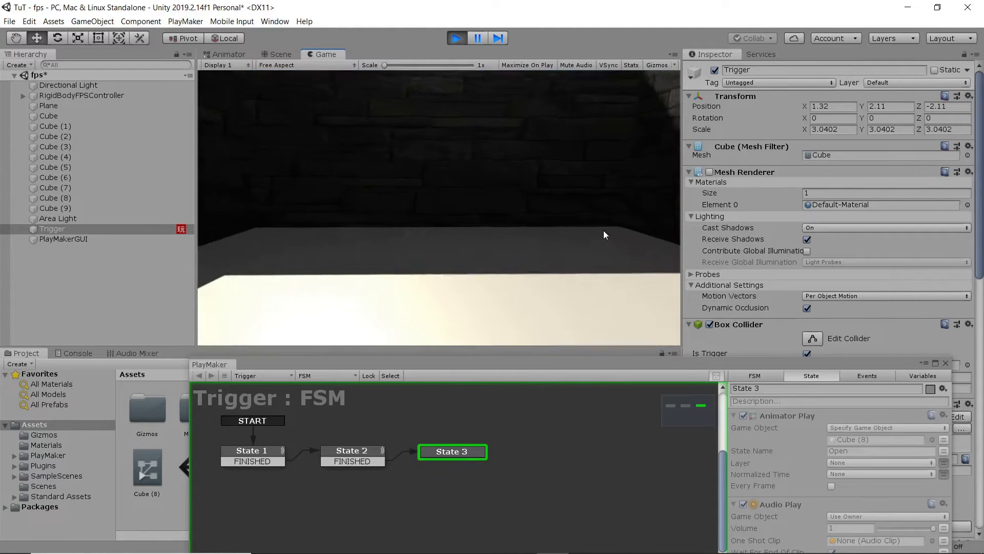
key("s")
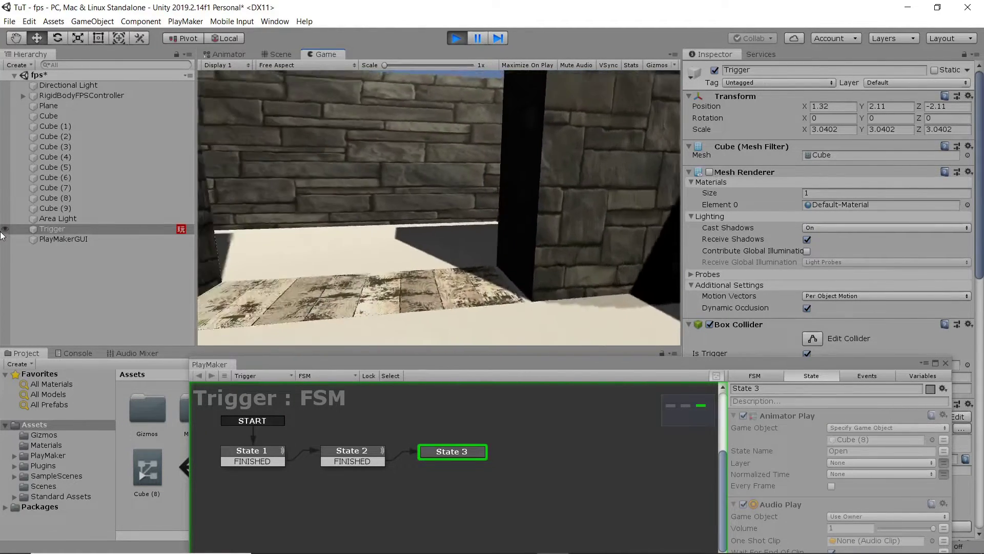
key("w")
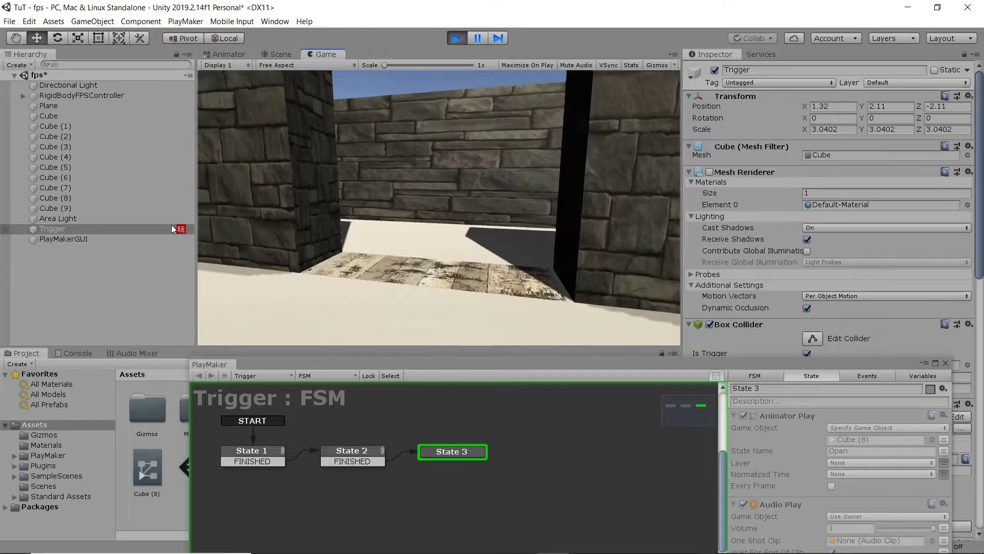
key("w")
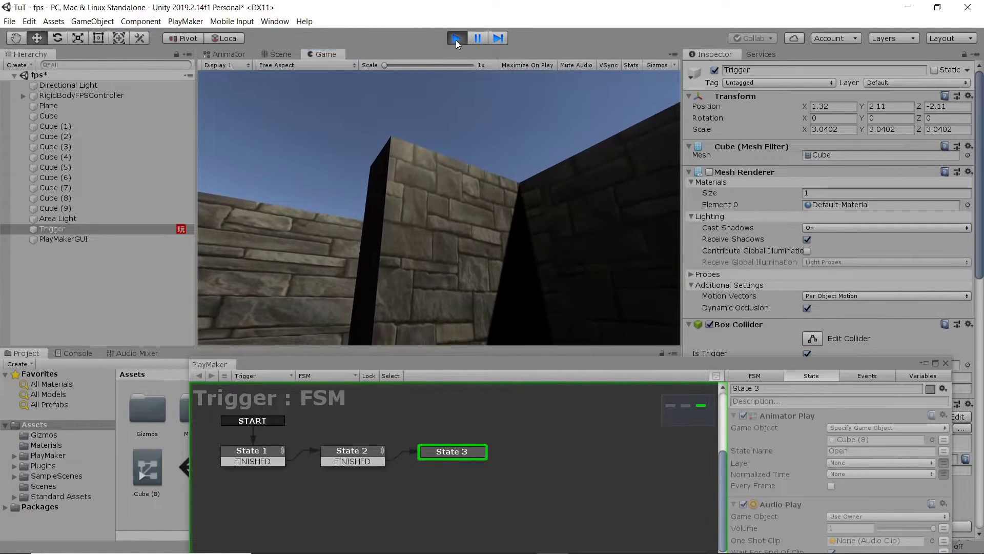
key("ctrl+p")
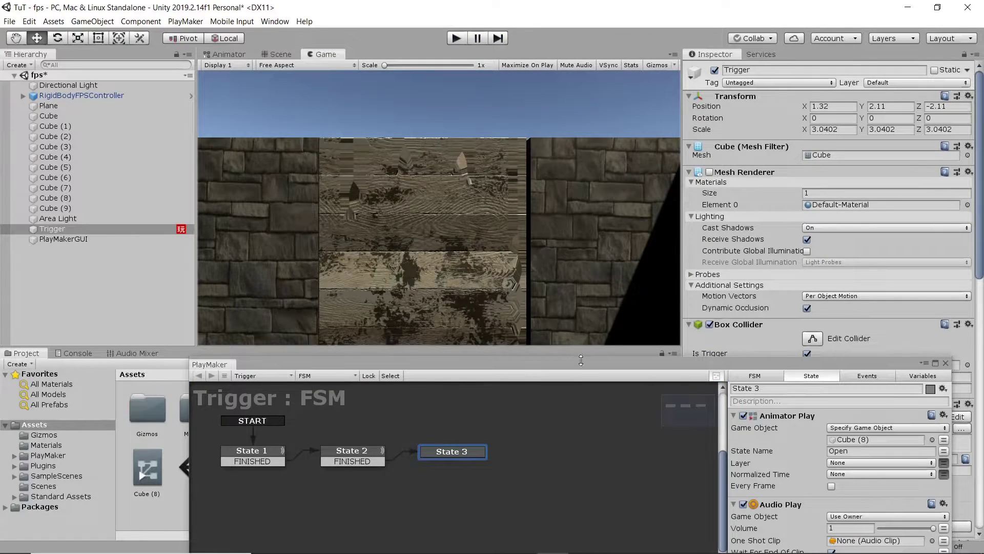
Return to the Scene view, move State 3 farther from State 2 in the Trigger FSM, and close the FSM editor
left_click(277, 54)
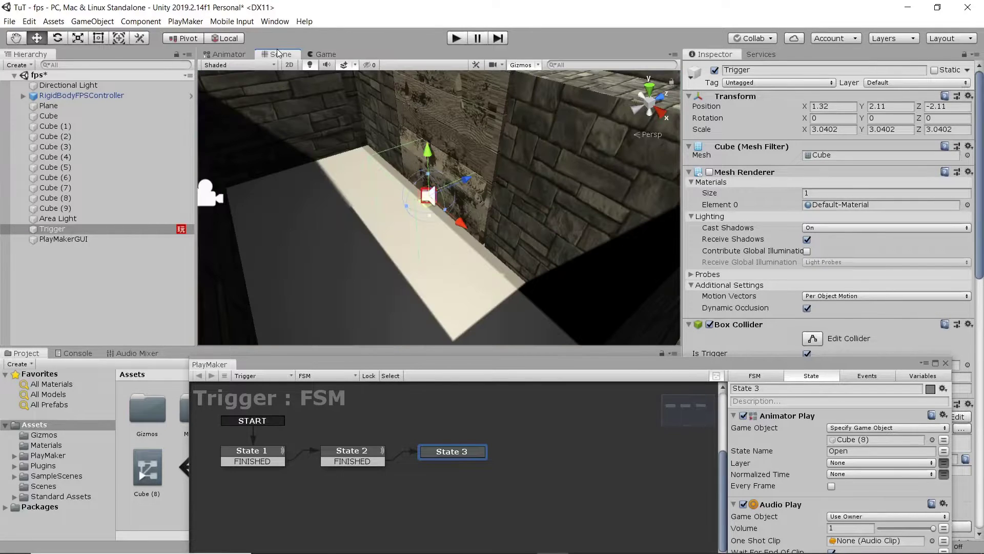
middle_click_drag(426, 156, 506, 180)
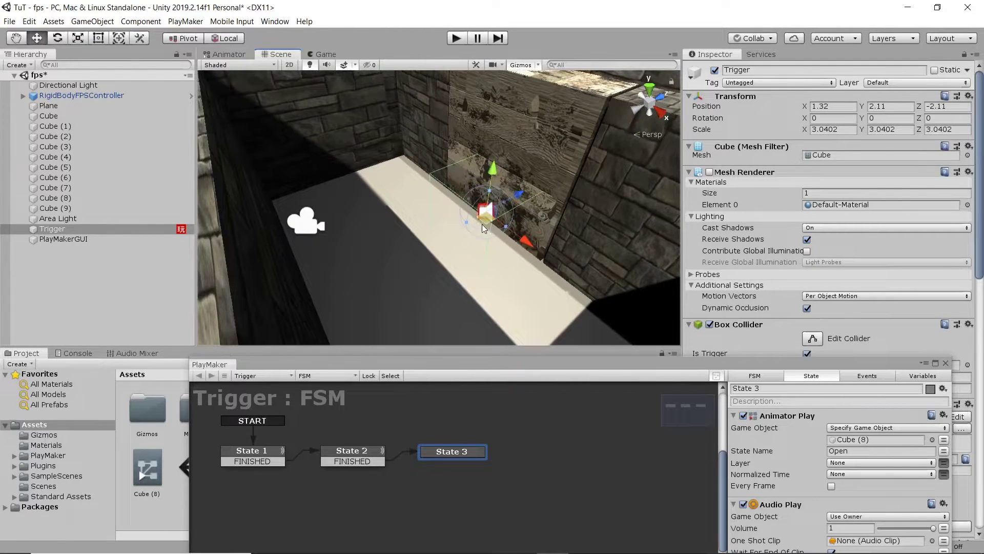
left_click_drag(451, 362, 437, 240)
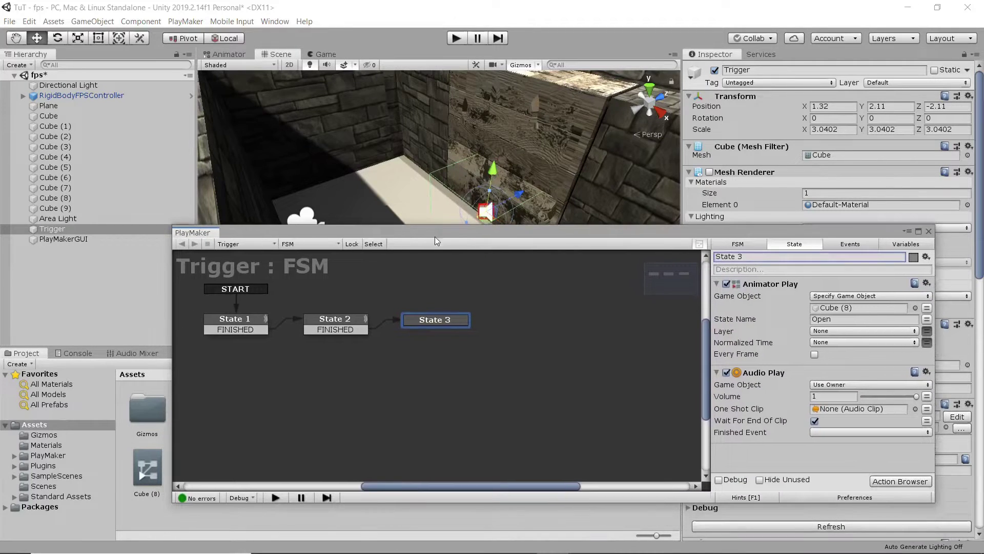
left_click_drag(452, 322, 483, 321)
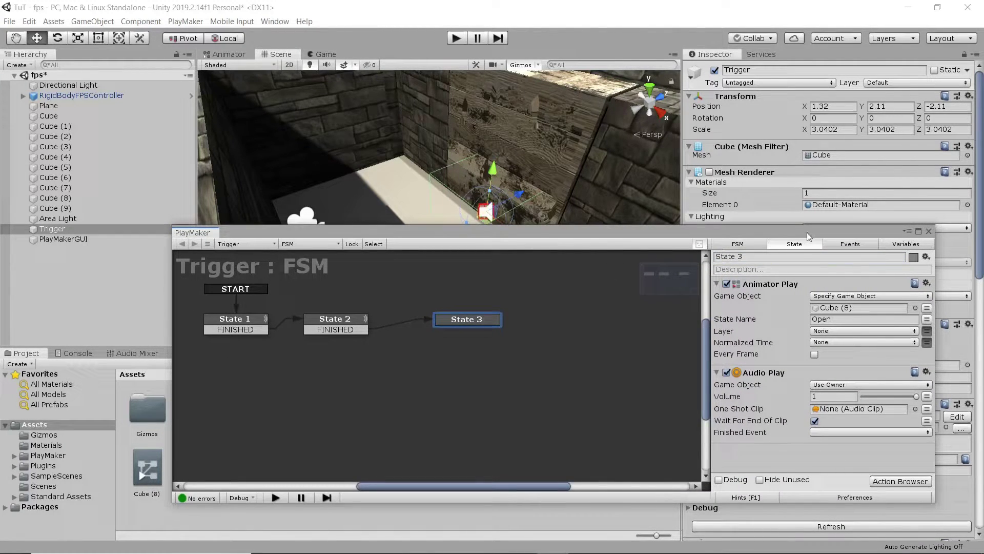
left_click(928, 232)
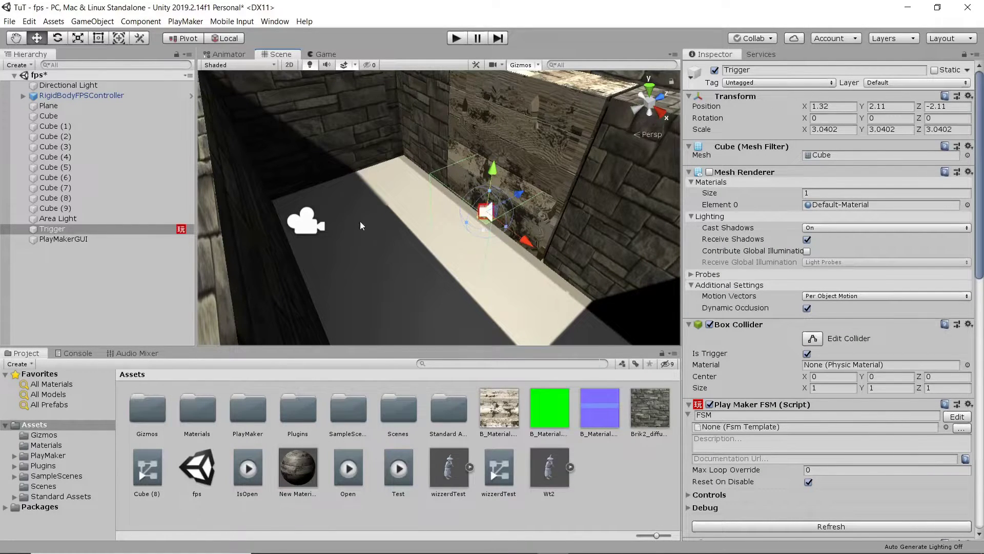
Add a new cube to the scene and move it to about X -5.58, Y 3.37, Z -7.72
left_click(228, 55)
left_click(276, 55)
left_click(91, 22)
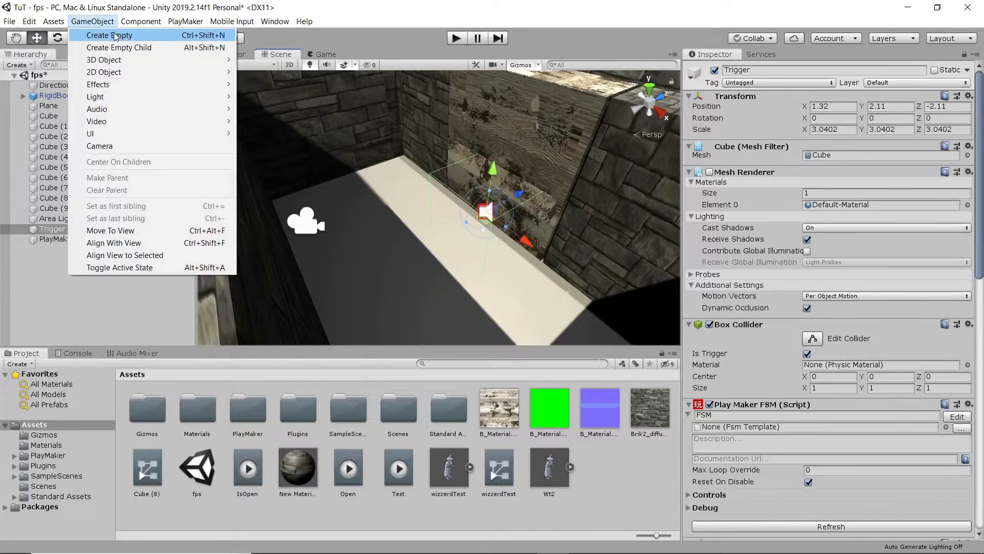
mouse_move(127, 60)
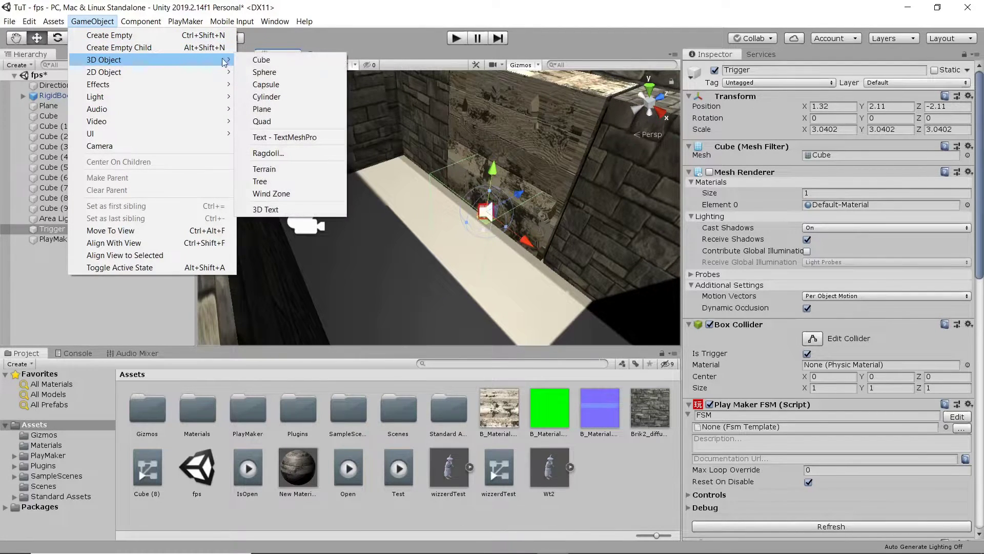
left_click(262, 60)
left_click_drag(474, 238, 316, 176)
left_click_drag(402, 123, 336, 159)
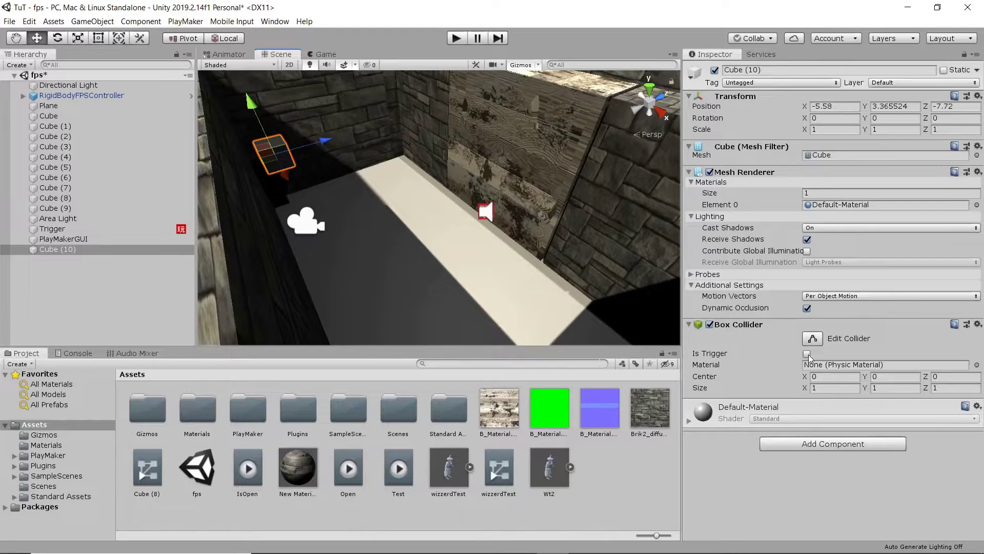
Add a PlayMakerFSM component to Cube (10) and add the FINISHED event to its FSM
left_click(826, 442)
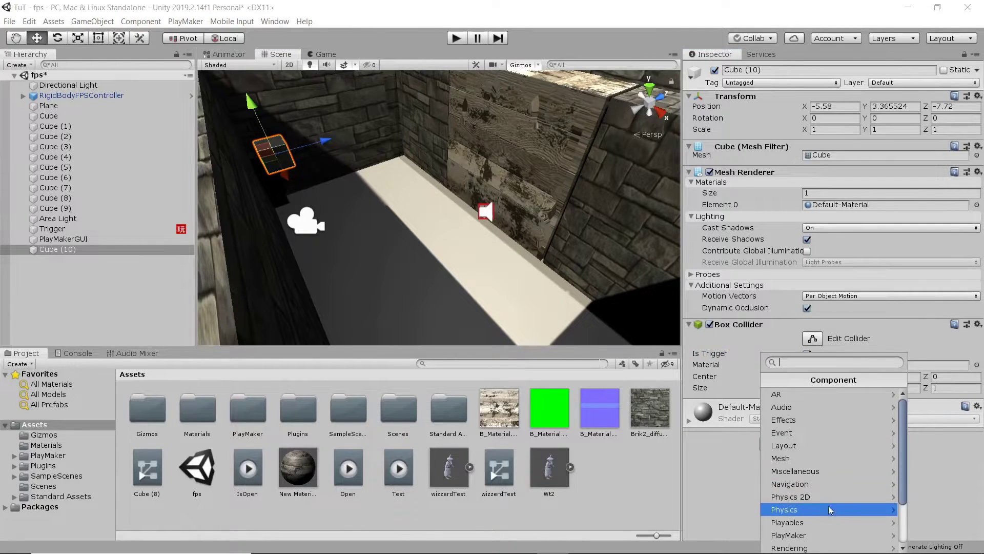
left_click(825, 531)
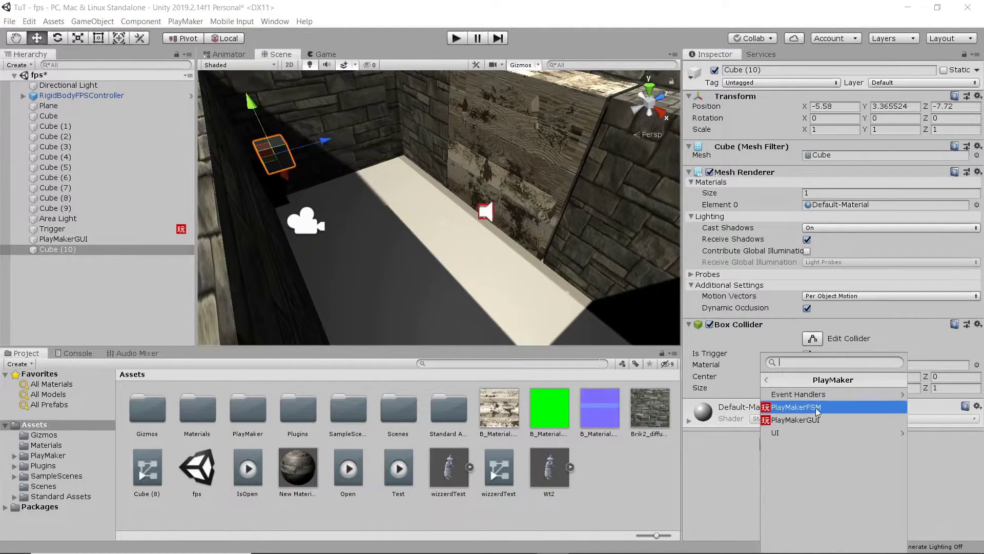
left_click(816, 407)
left_click(957, 417)
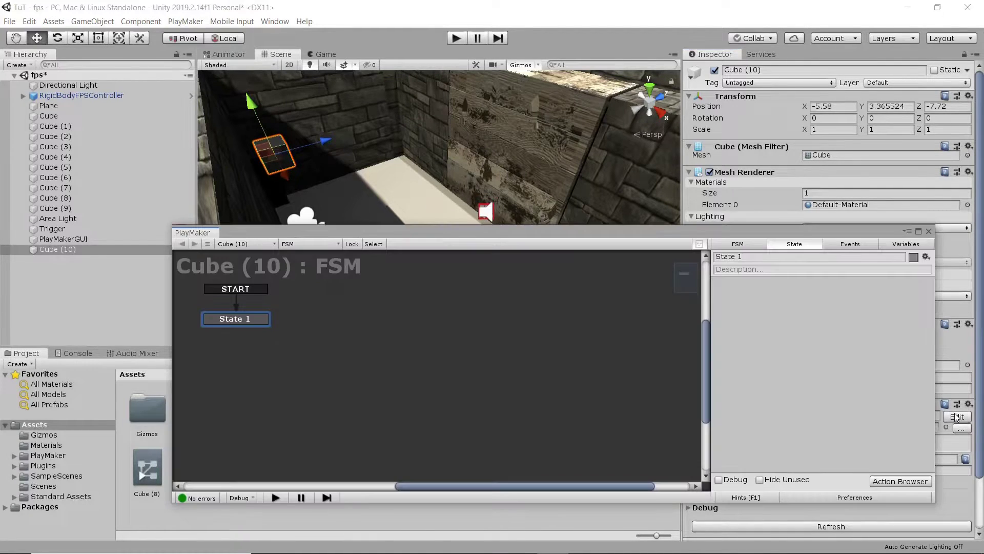
left_click(849, 243)
left_click(821, 482)
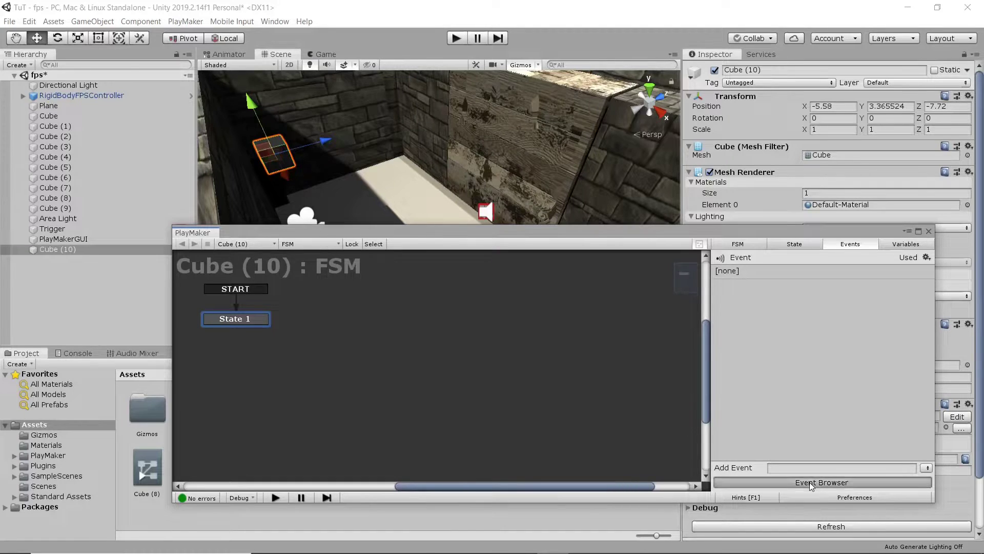
left_click(460, 509)
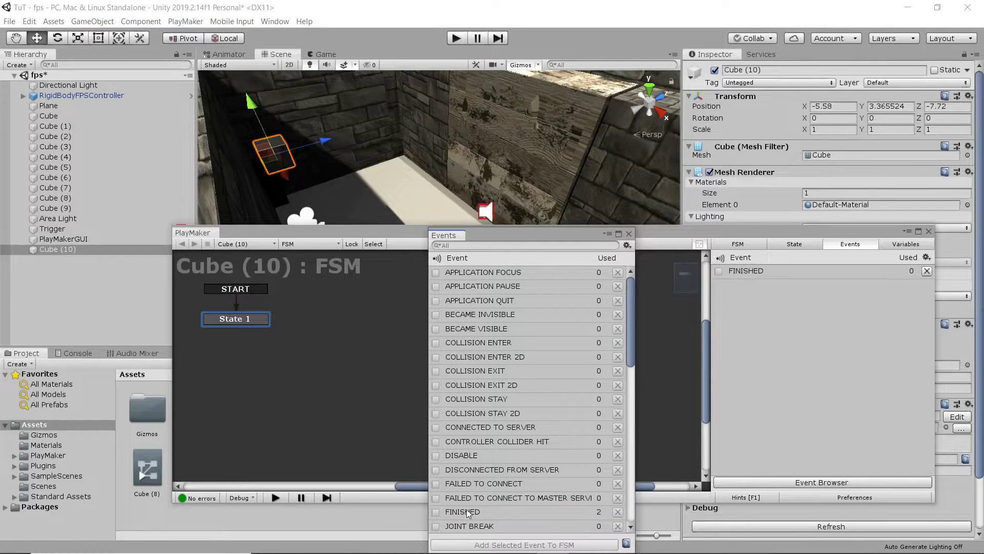
Add a Trigger Event action to State 1 of Cube (10), with collide tag Player and send event FINISHED
left_click(790, 246)
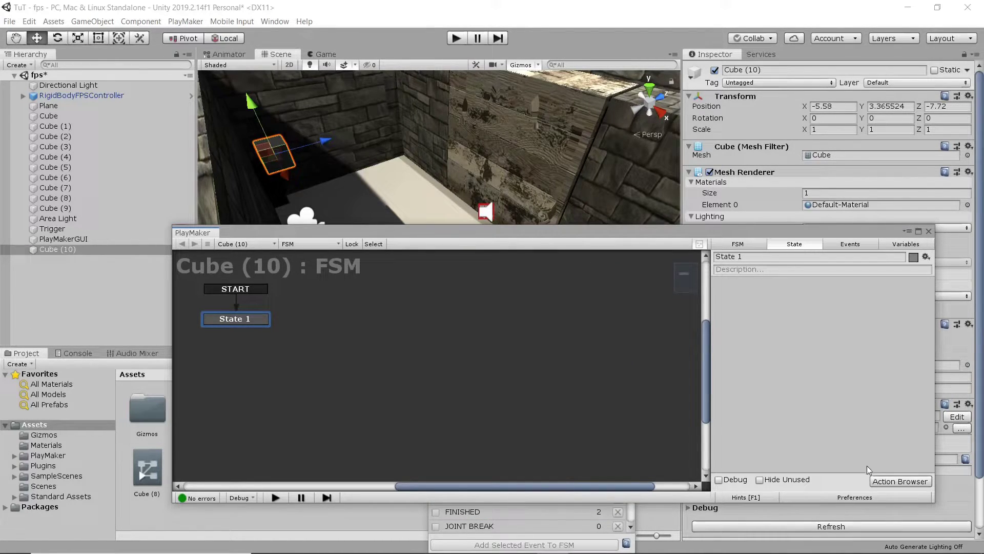
left_click(892, 481)
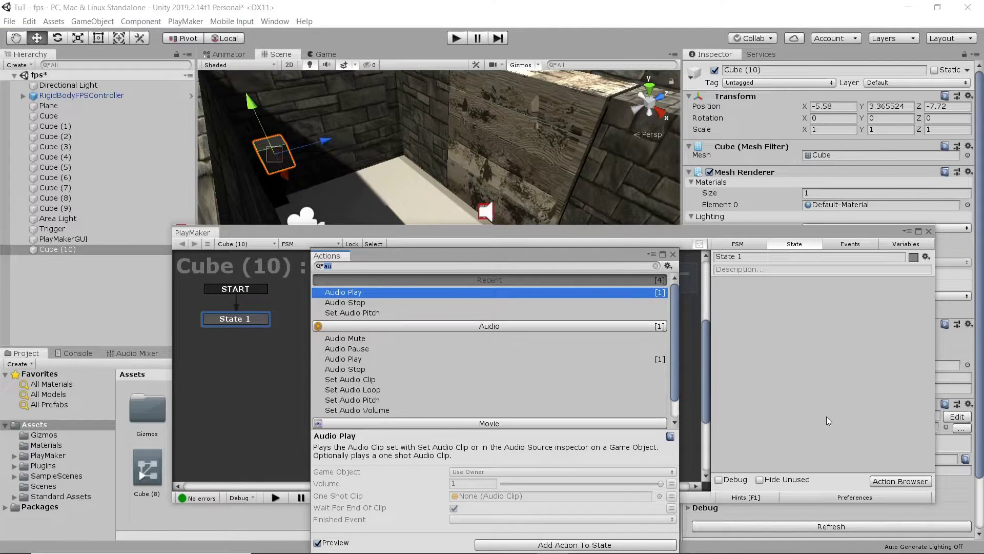
type("trigg")
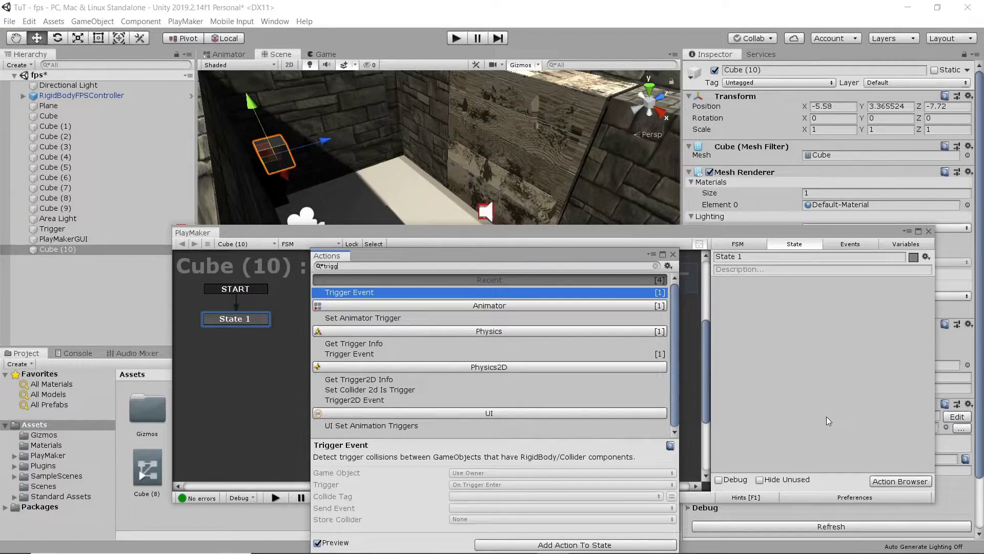
key("Return")
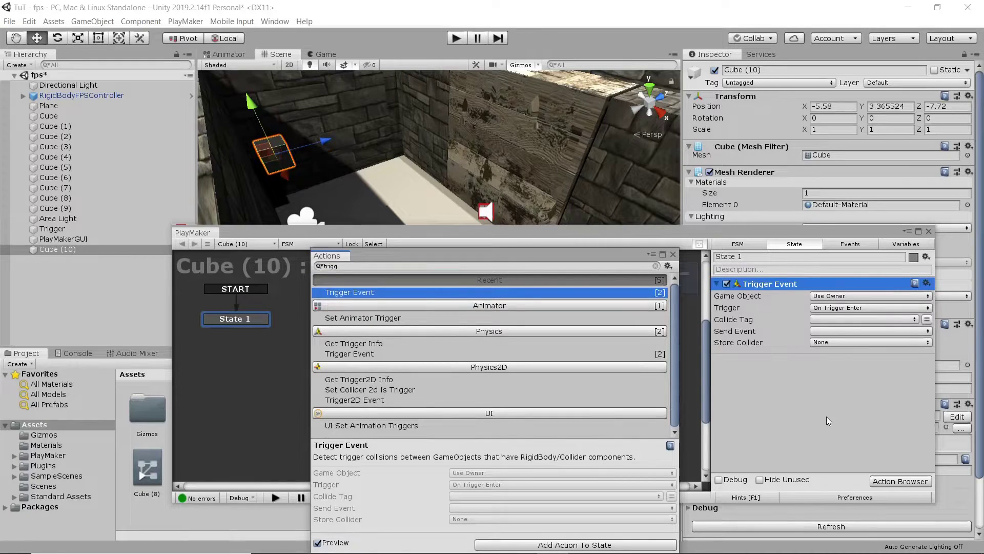
left_click(832, 318)
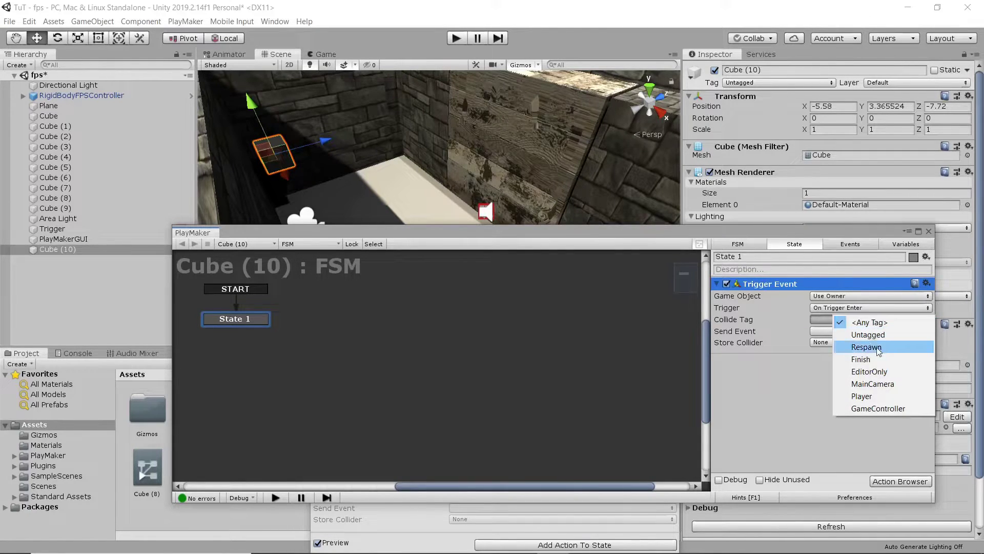
left_click(852, 396)
left_click(827, 330)
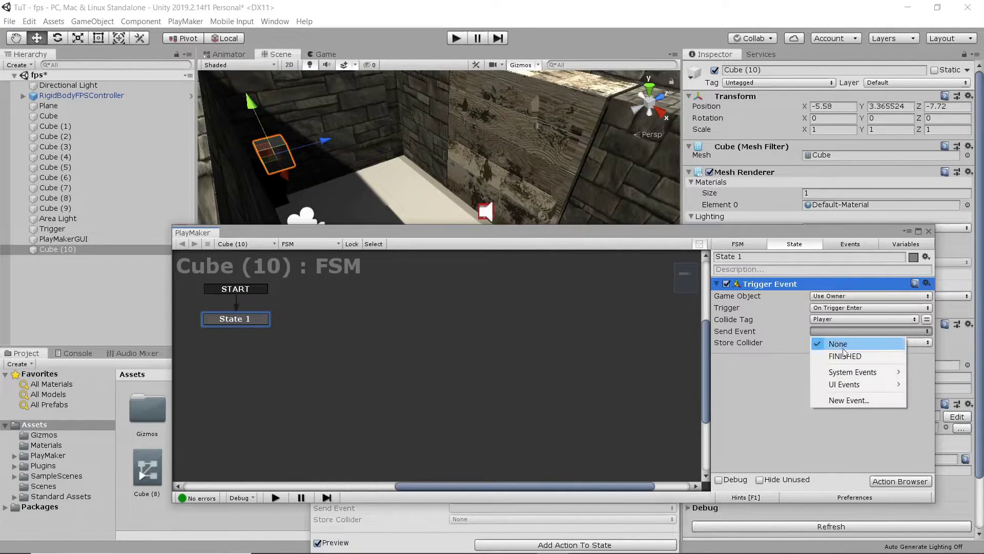
left_click(824, 355)
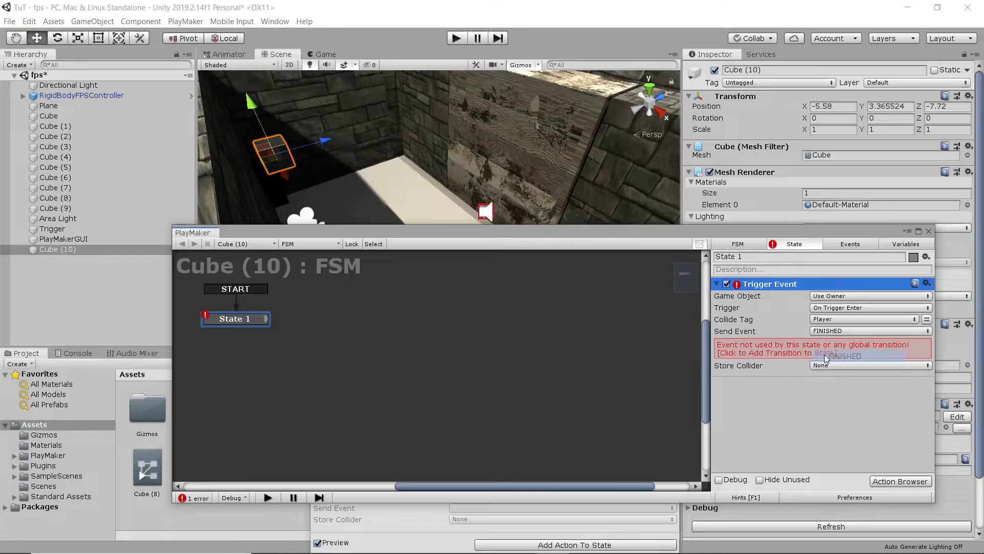
Add a second state beside State 1 in the Cube (10) FSM and give it a Destroy Self action
right_click(325, 319)
left_click(338, 321)
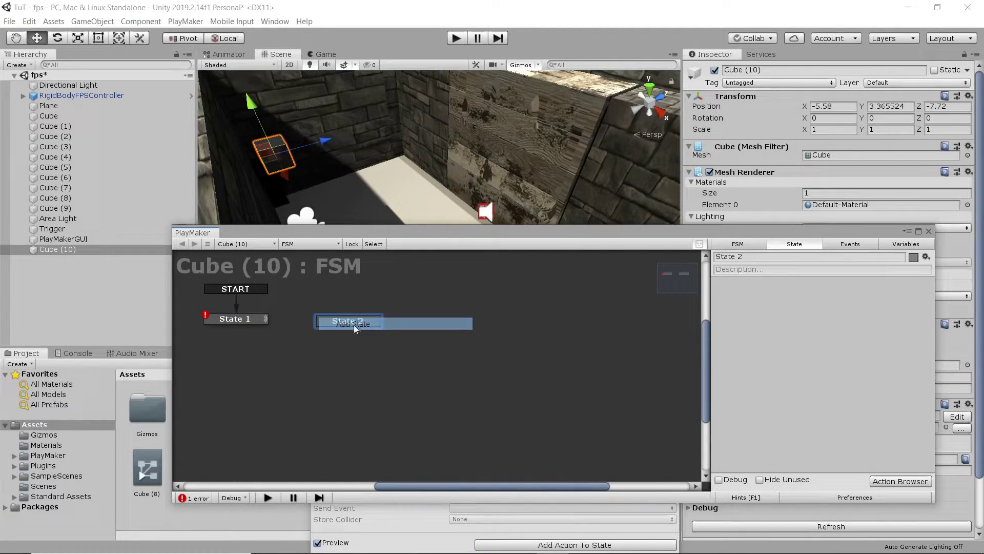
left_click(899, 480)
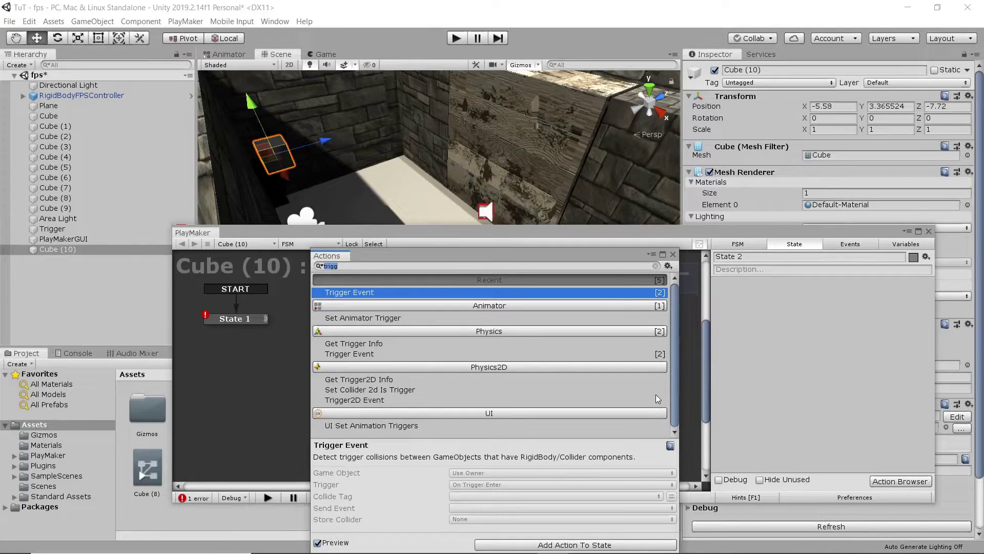
type("dist")
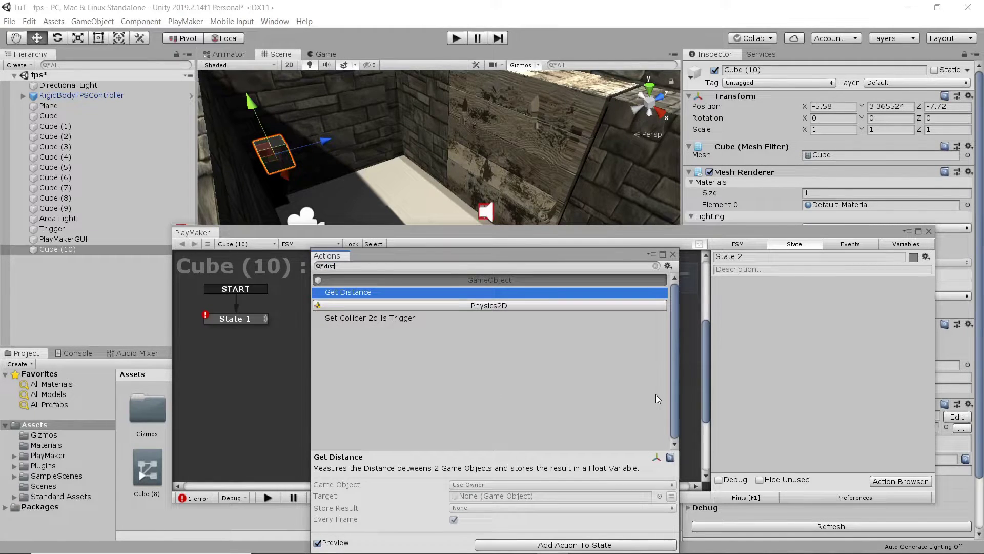
key("BackSpace")
key("BackSpace")
key("BackSpace")
key("BackSpace")
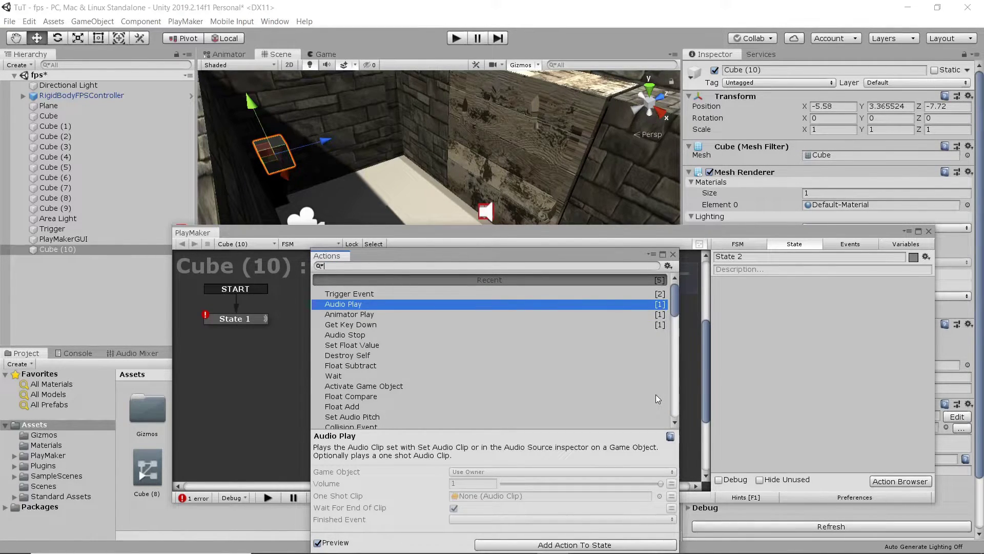
type("des")
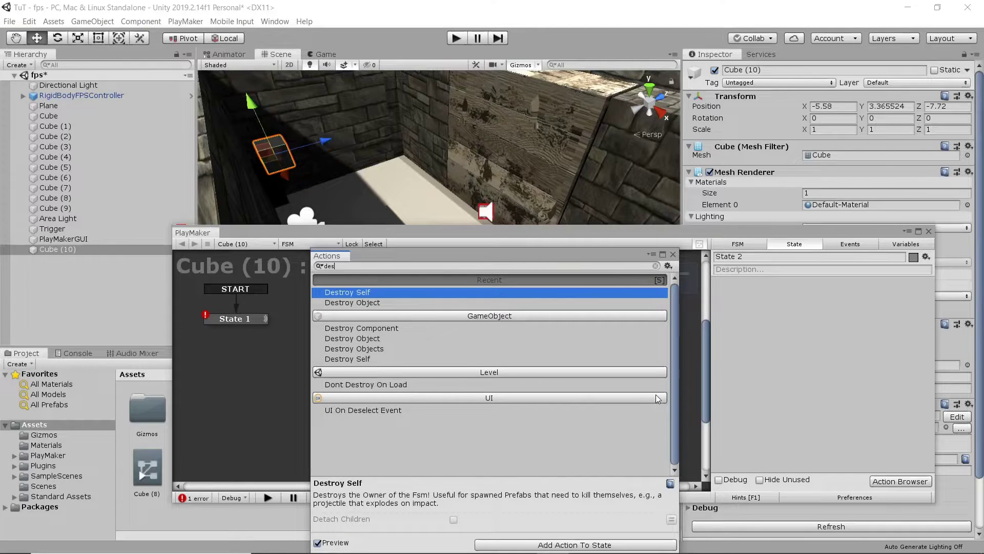
key("Return")
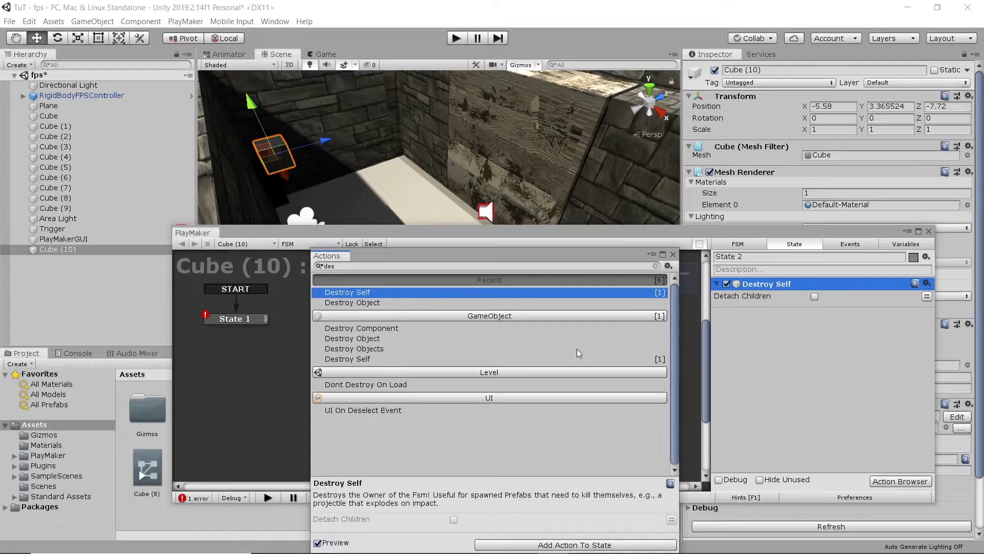
Add a Float Add action above Destroy Self in State 2
left_click_drag(411, 265, 269, 267)
type("floa")
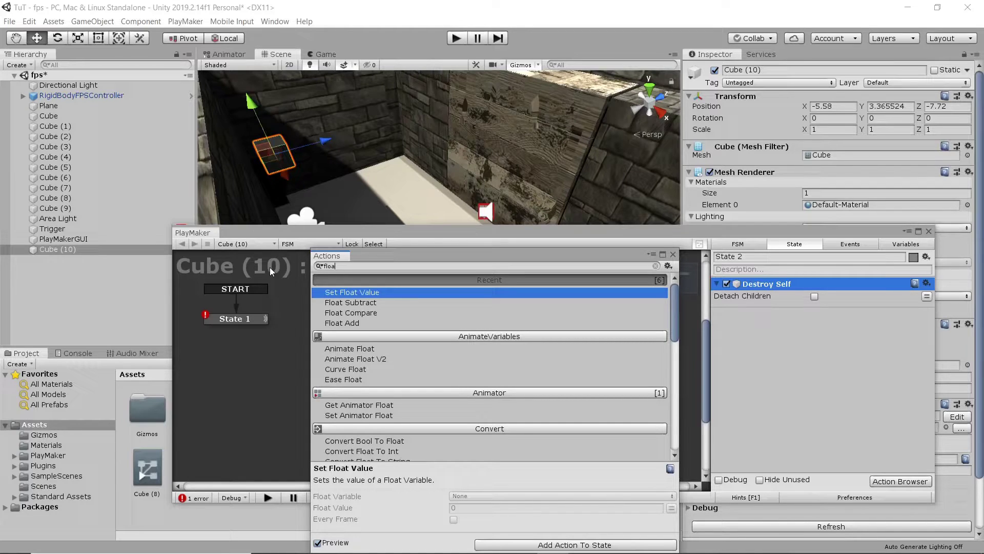
key("Down")
key("Down")
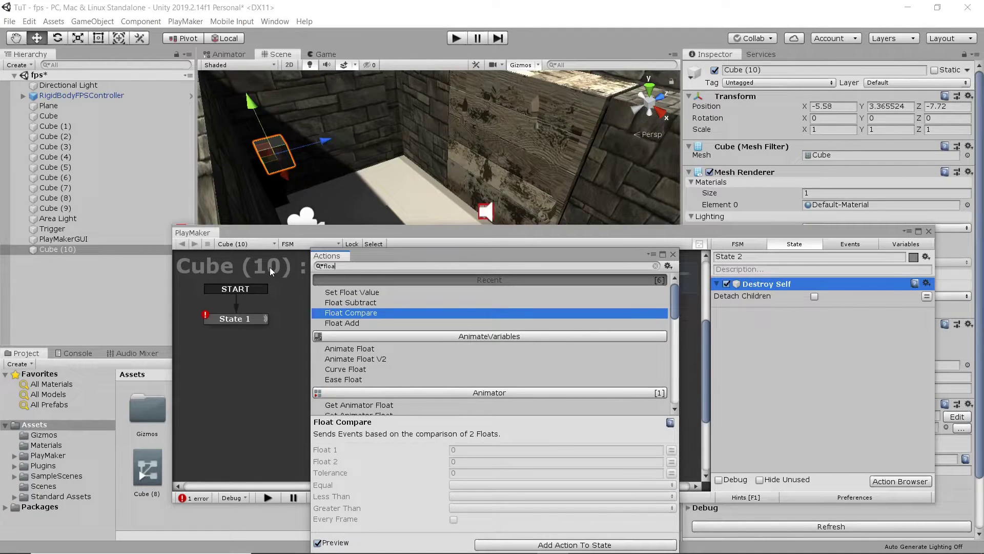
key("Down")
key("Return")
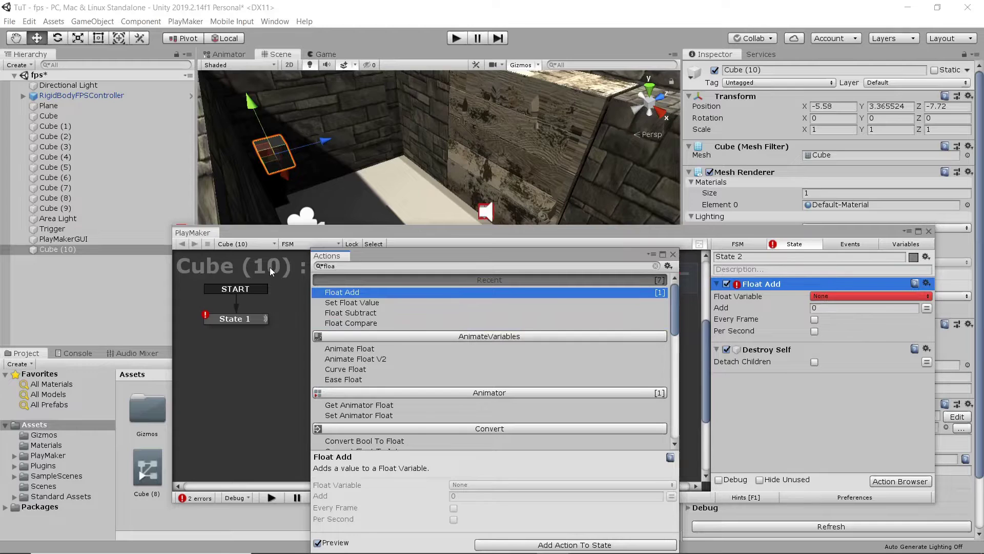
Create a new global variable named Key as the Float Add action's float variable
left_click(835, 296)
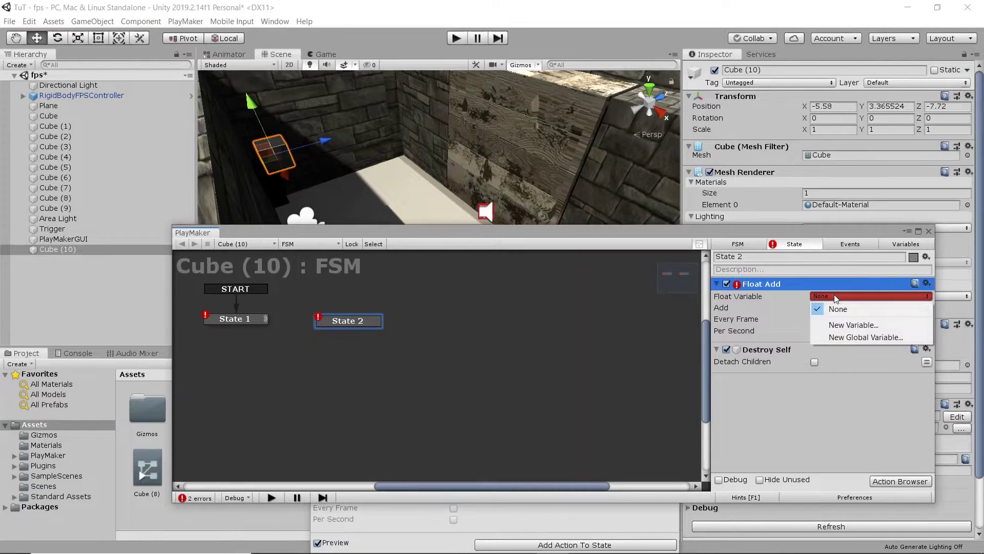
left_click(857, 338)
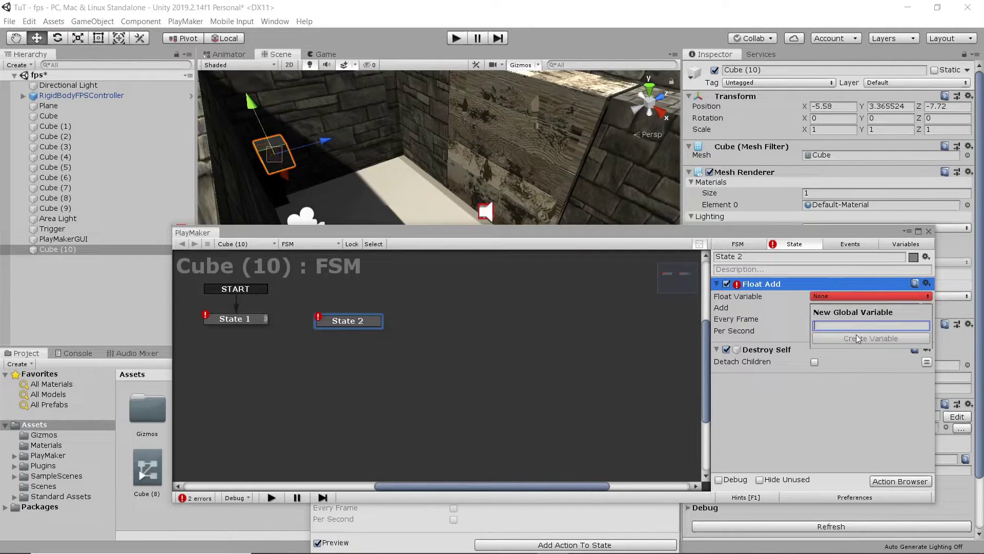
type("Key")
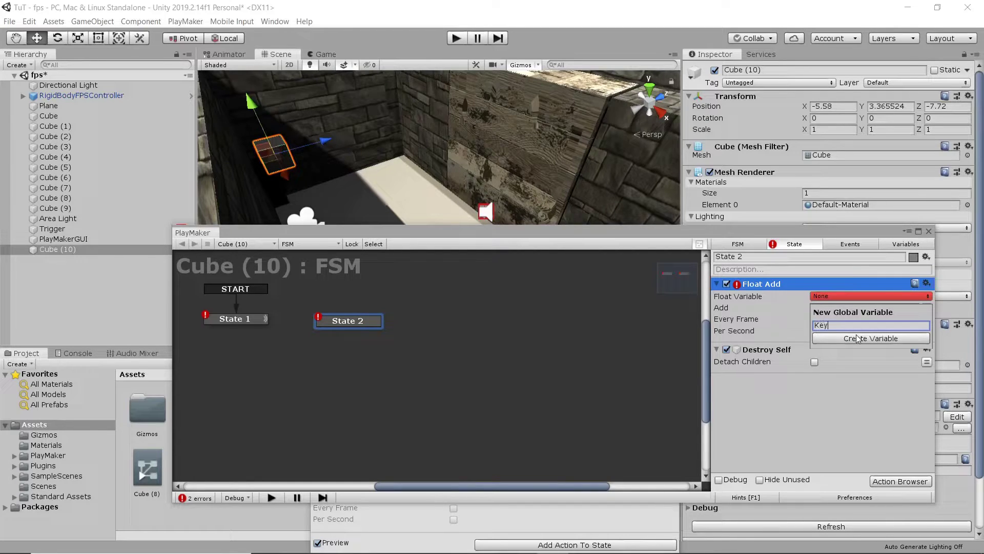
left_click(857, 339)
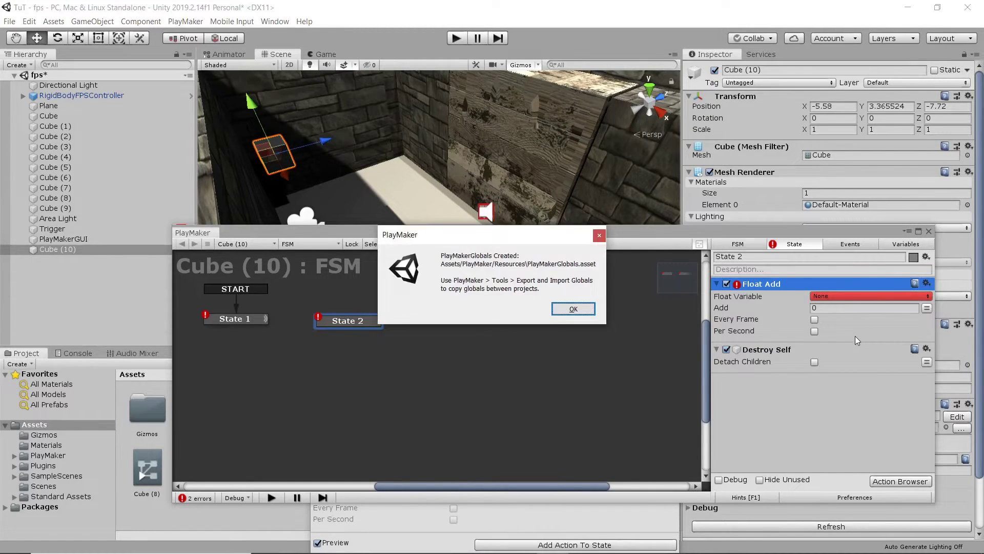
left_click(572, 309)
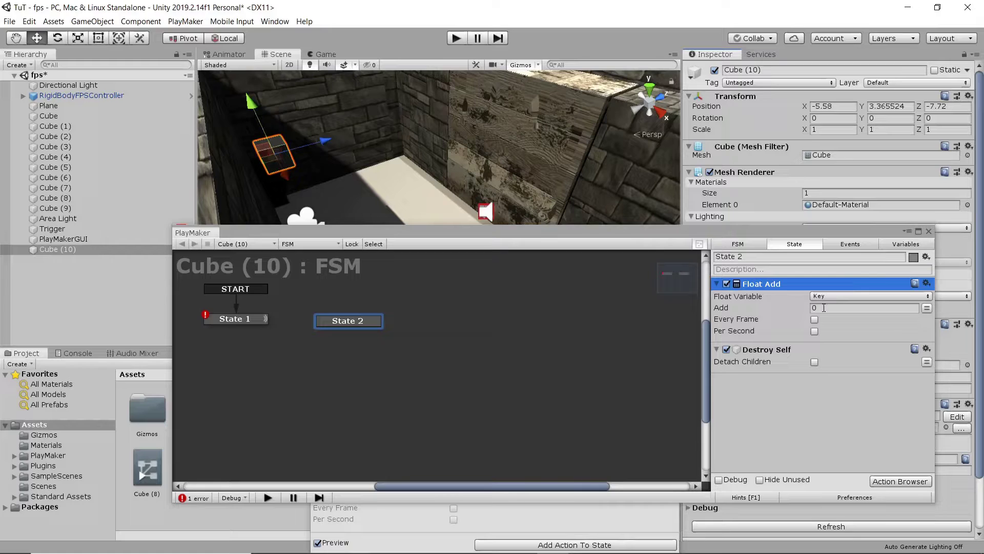
Set the Float Add amount to 1 and make State 2's actions run in sequence
left_click(830, 307)
type("1")
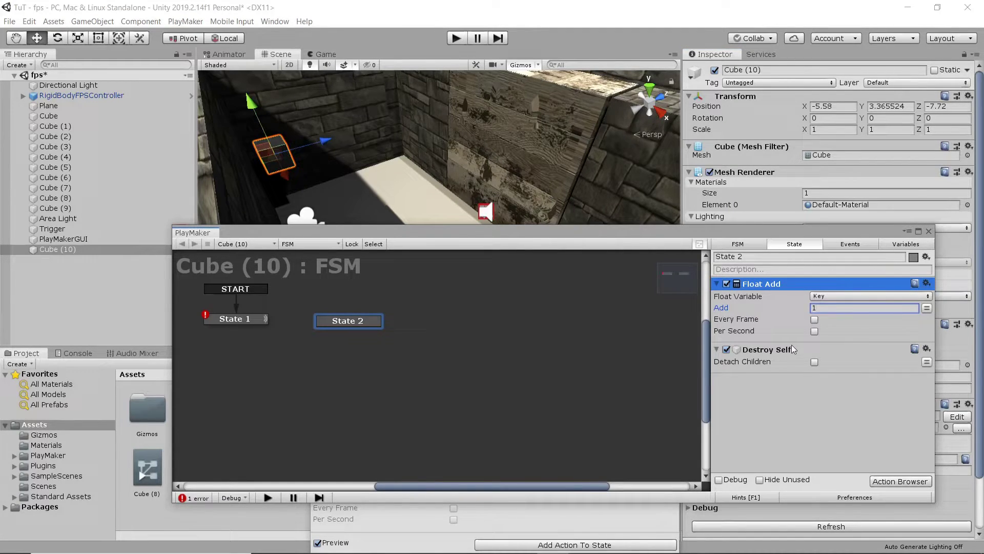
right_click(766, 395)
left_click(792, 402)
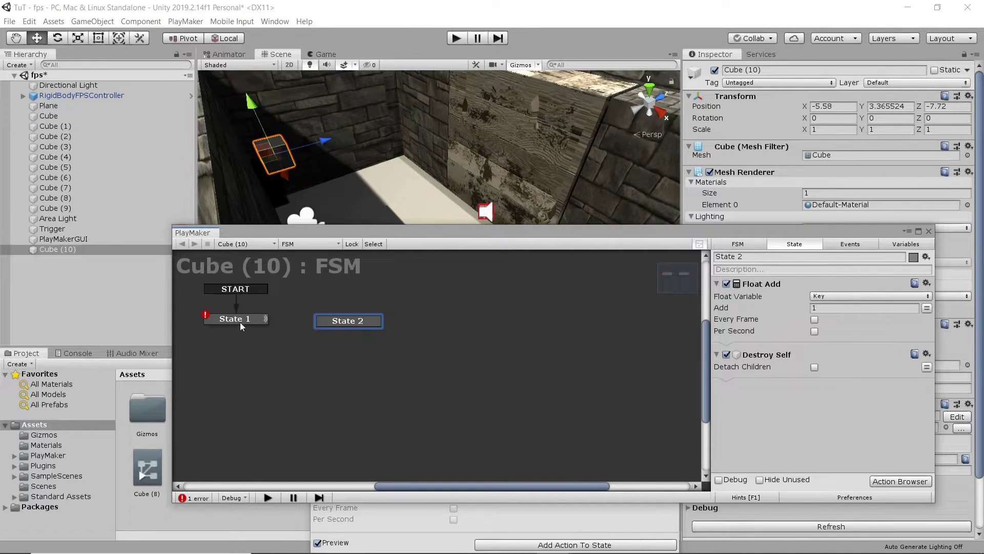
Add a FINISHED transition to State 1 of Cube (10) and link it to State 2
left_click(239, 319)
right_click(239, 318)
mouse_move(287, 326)
left_click(410, 326)
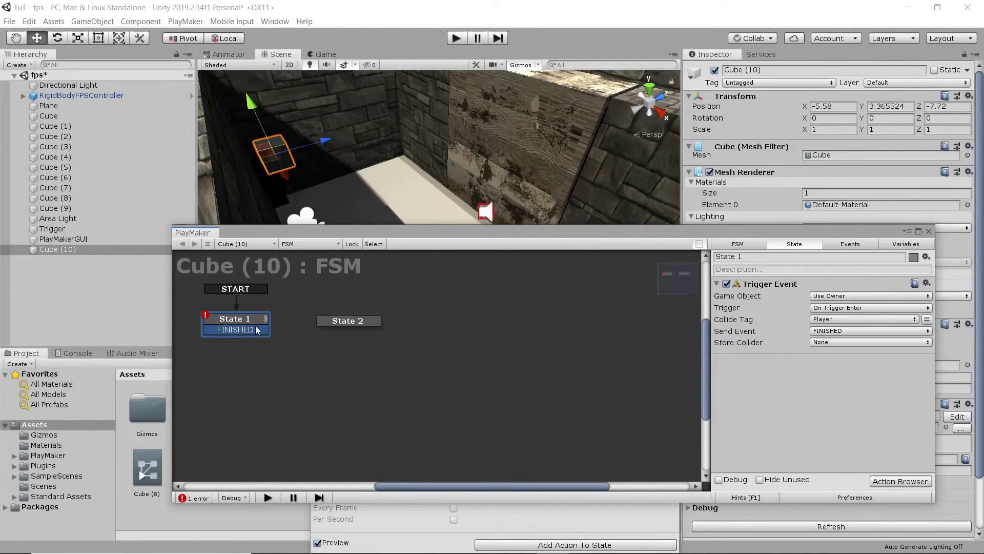
left_click_drag(257, 329, 280, 334)
left_click_drag(341, 322, 342, 324)
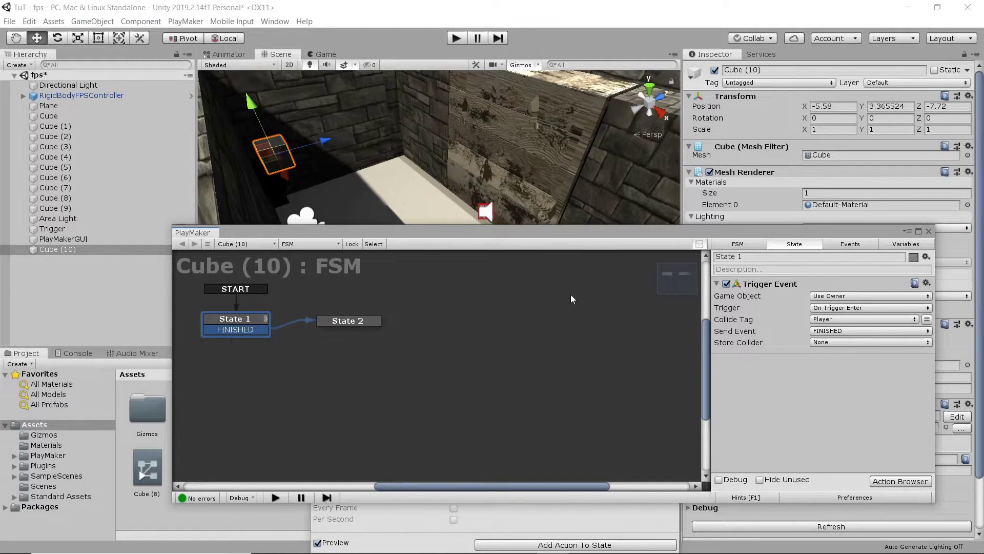
Open the Trigger object's FSM and move State 2 and State 3 farther from State 1 to make room between them
left_click(540, 155)
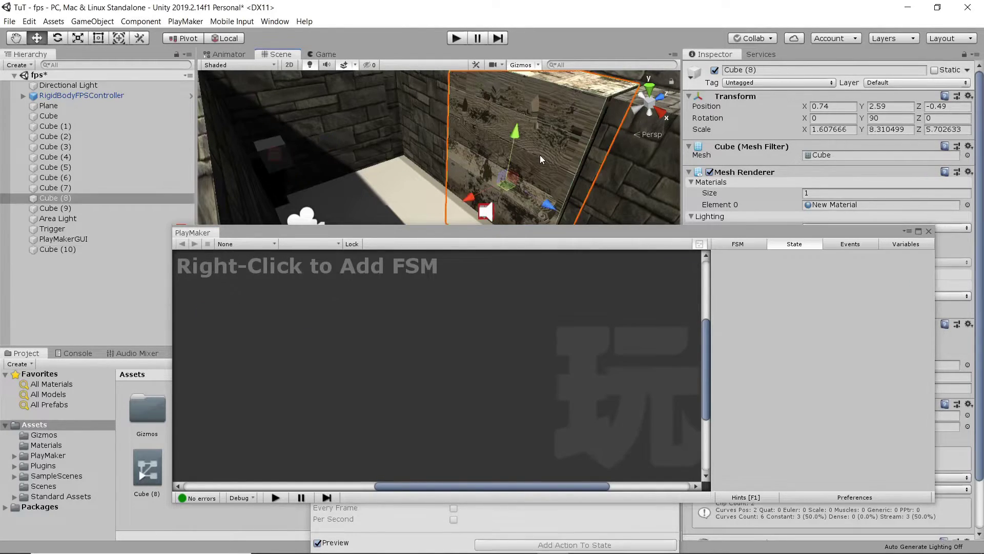
left_click(444, 214)
left_click(53, 229)
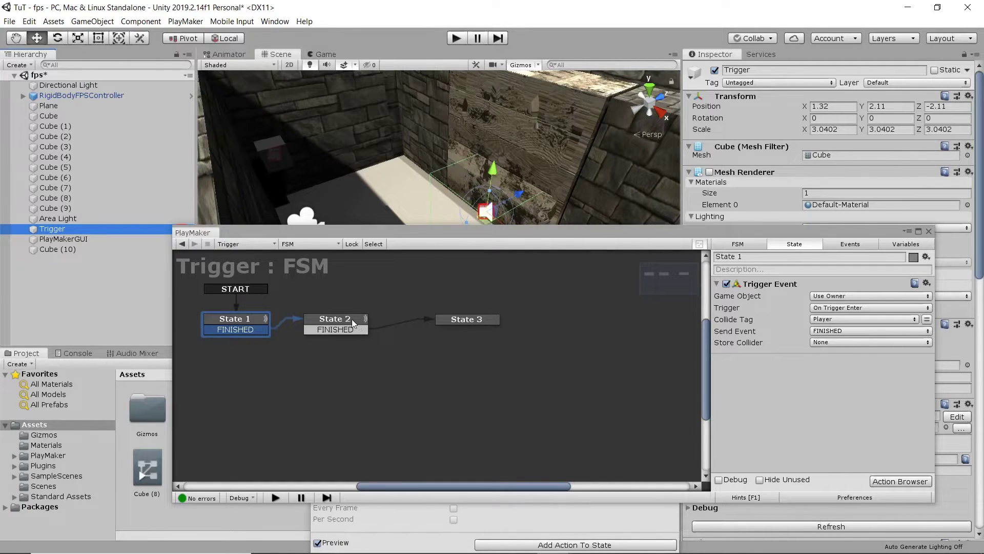
left_click_drag(351, 319, 380, 322)
left_click_drag(463, 318, 535, 323)
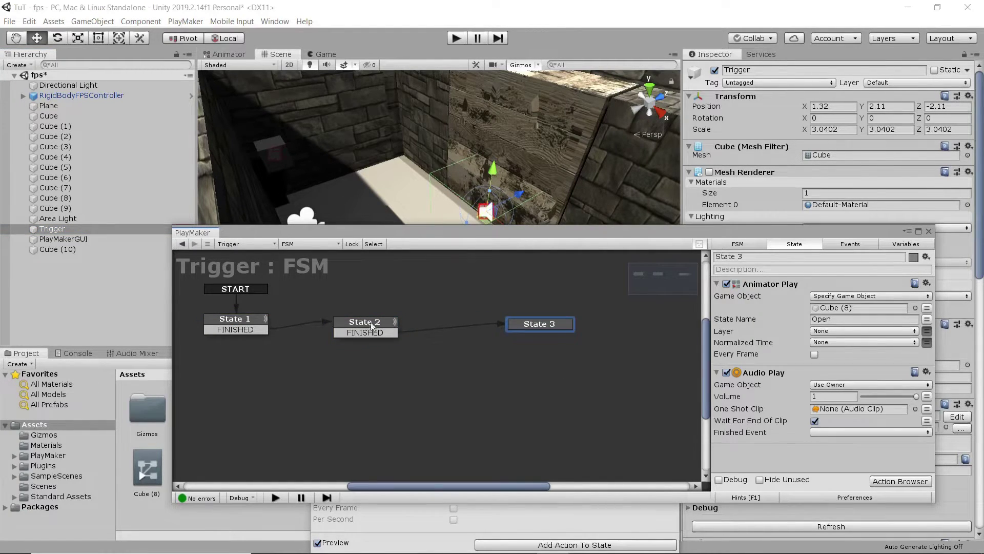
left_click_drag(372, 326, 436, 332)
Add a new state between State 1 and State 2 of the Trigger FSM and give it a Float Compare action
right_click(344, 306)
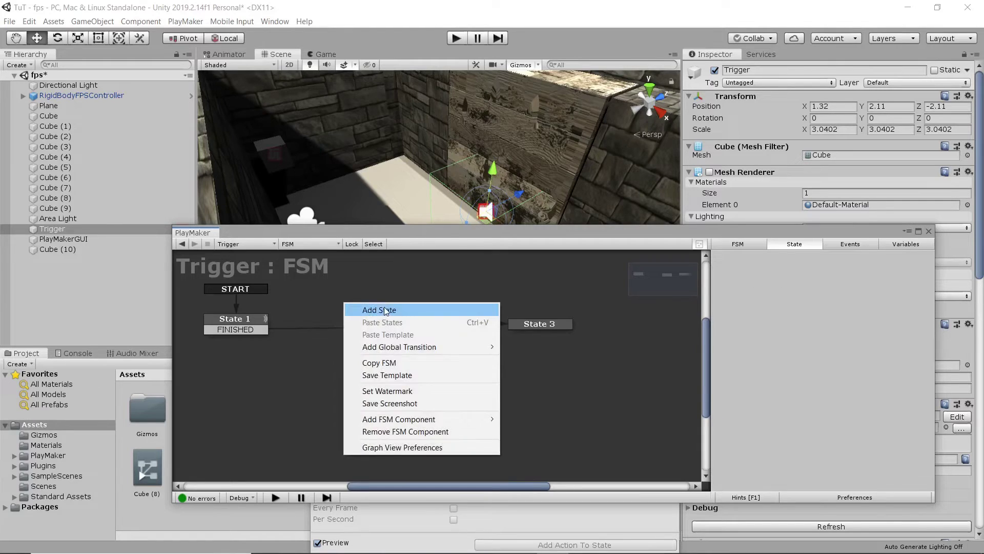
left_click(373, 310)
left_click_drag(374, 310, 341, 310)
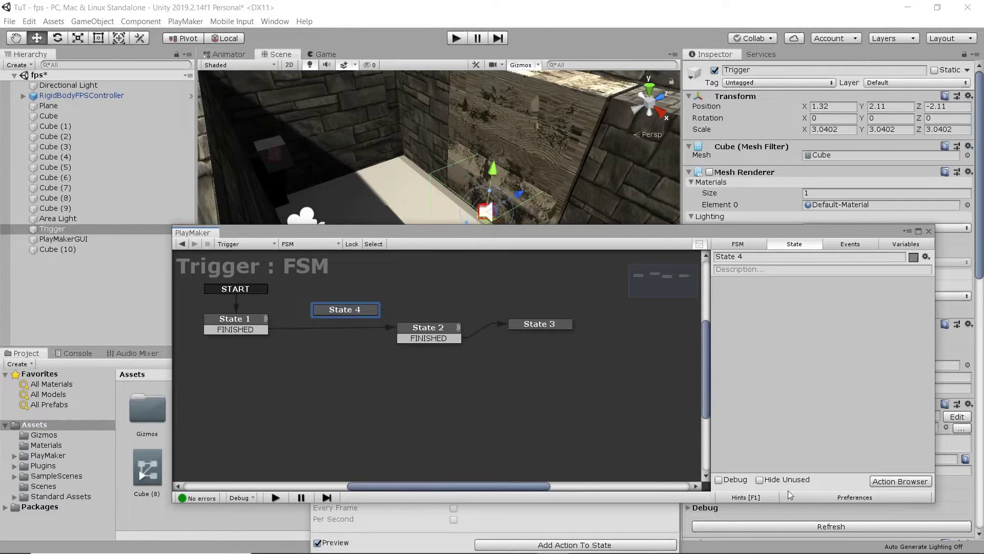
left_click(901, 481)
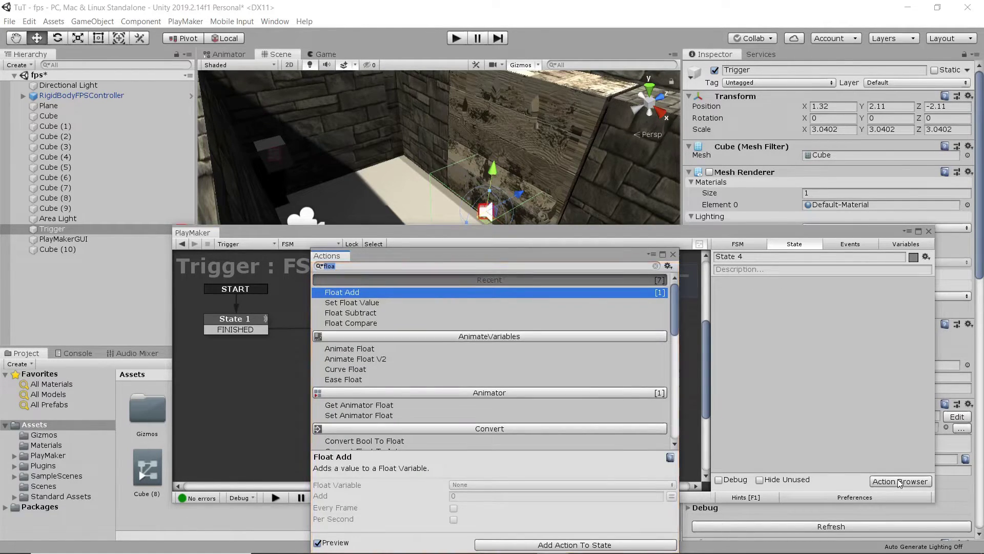
double_click(373, 327)
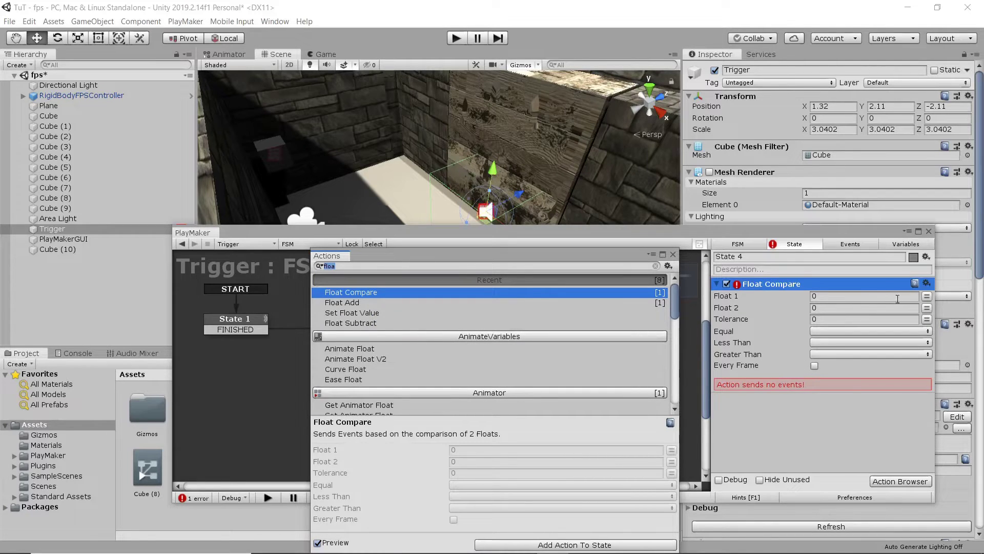
Set the Float Compare's Float 1 to the global variable Key and Float 2 to 1
left_click(927, 296)
left_click(896, 296)
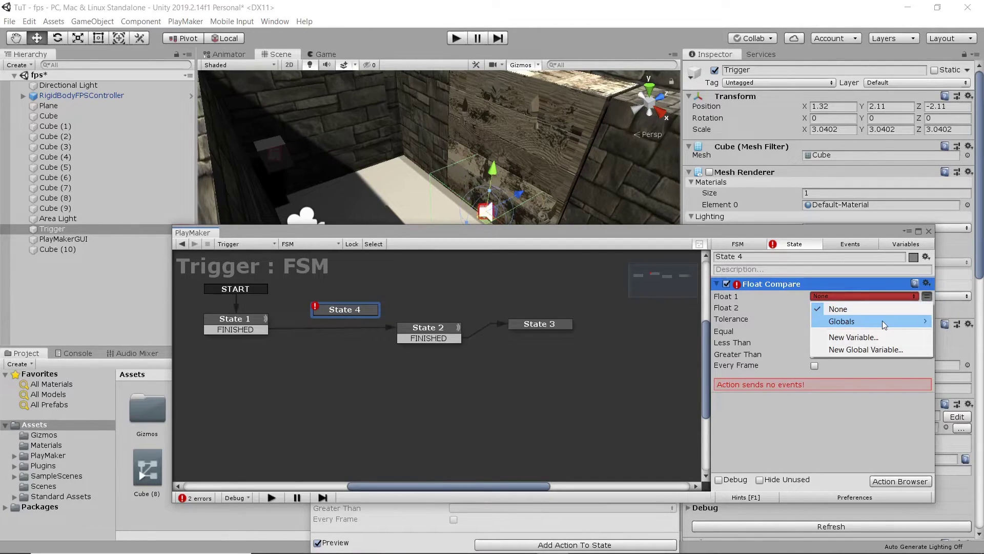
mouse_move(866, 321)
left_click(782, 322)
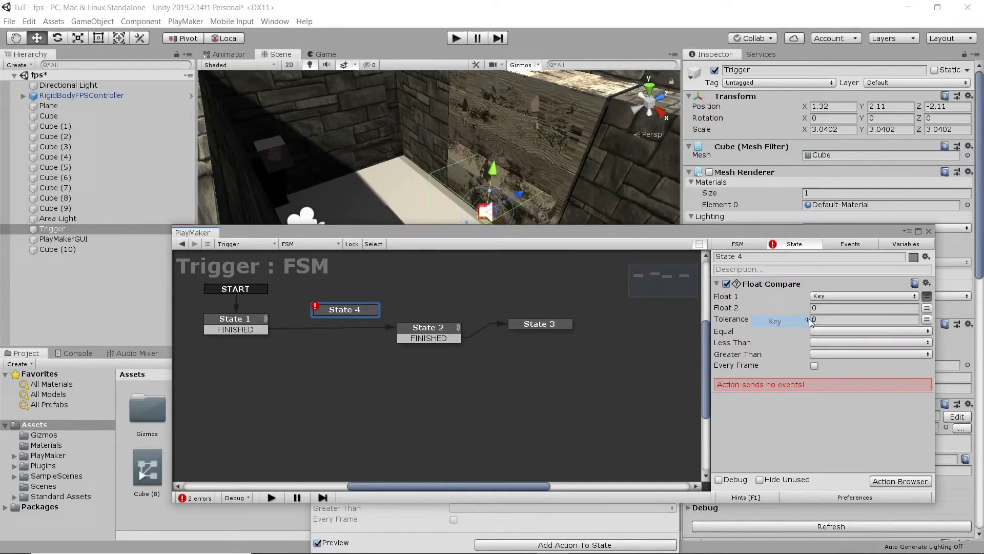
left_click(833, 308)
type("1")
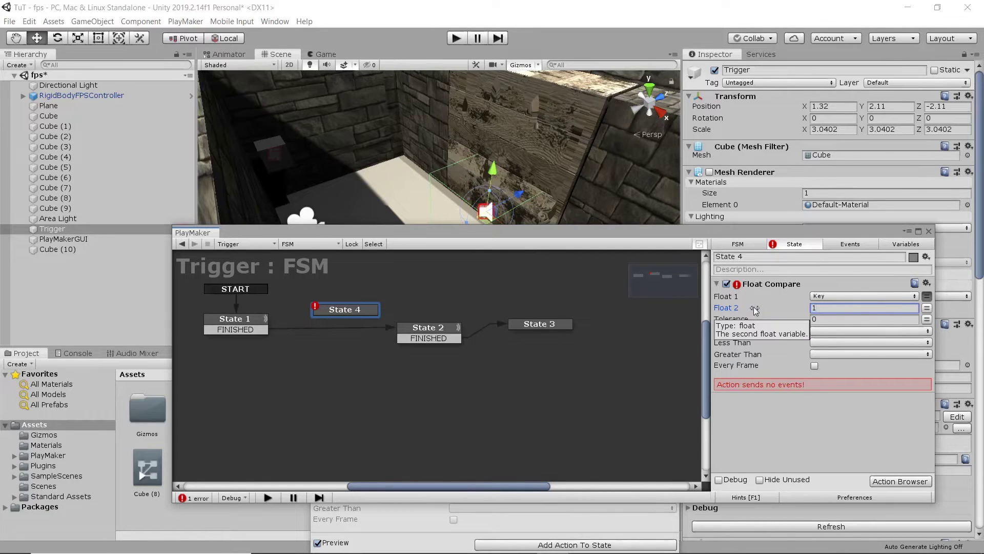
Make the Float Compare send FINISHED when the values are equal, and have it check every frame
left_click(817, 334)
left_click(852, 360)
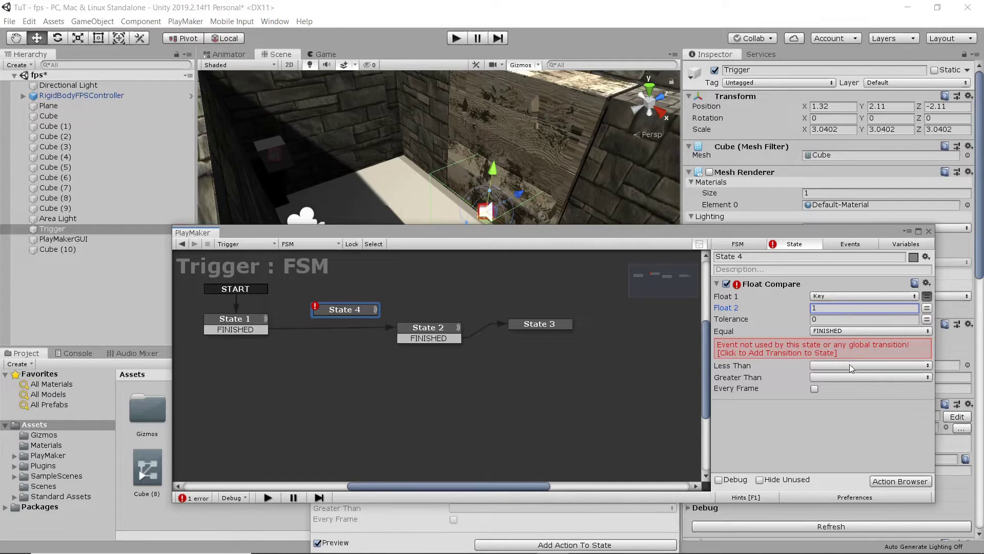
left_click(814, 390)
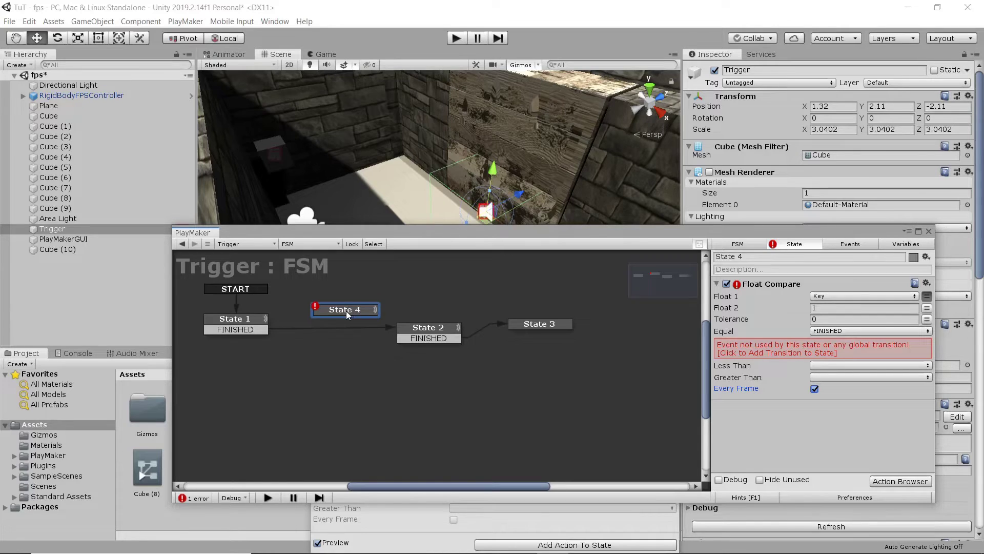
Add a FINISHED transition from State 4 to State 2 and reroute State 1's FINISHED transition to State 4
left_click_drag(347, 315, 428, 330)
right_click(327, 309)
mouse_move(377, 318)
left_click(508, 315)
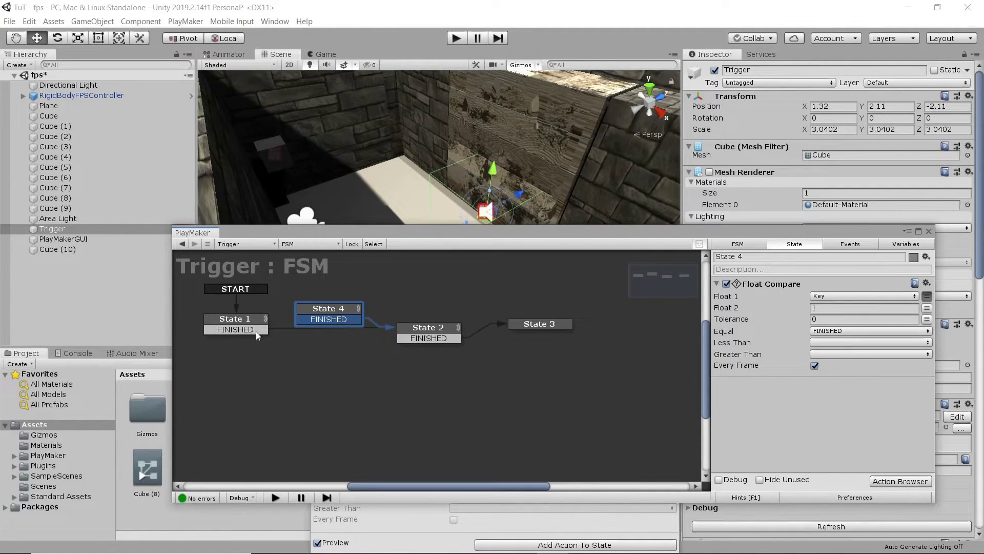
left_click_drag(256, 331, 337, 326)
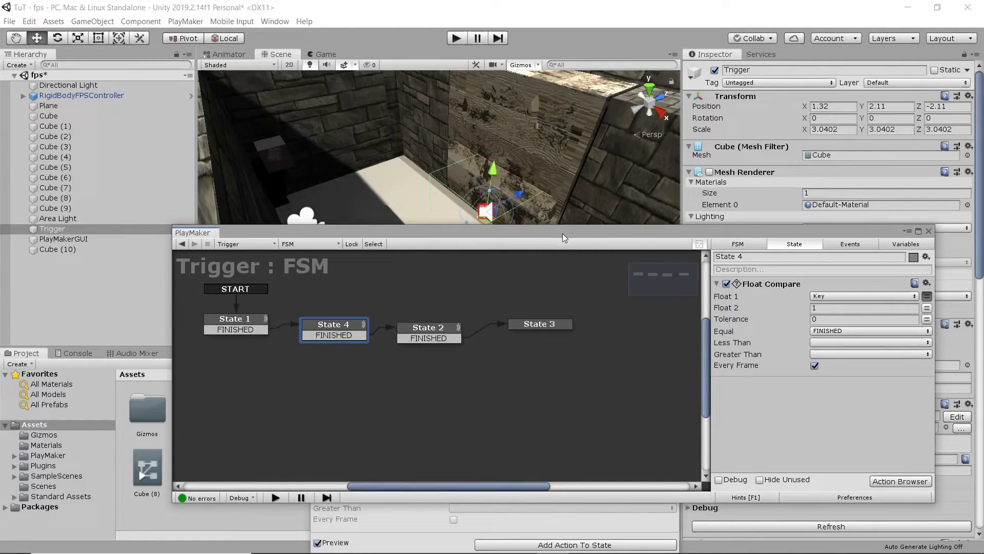
Close the Actions and Events windows and move the PlayMaker editor down to clear the game view
left_click_drag(546, 230, 545, 339)
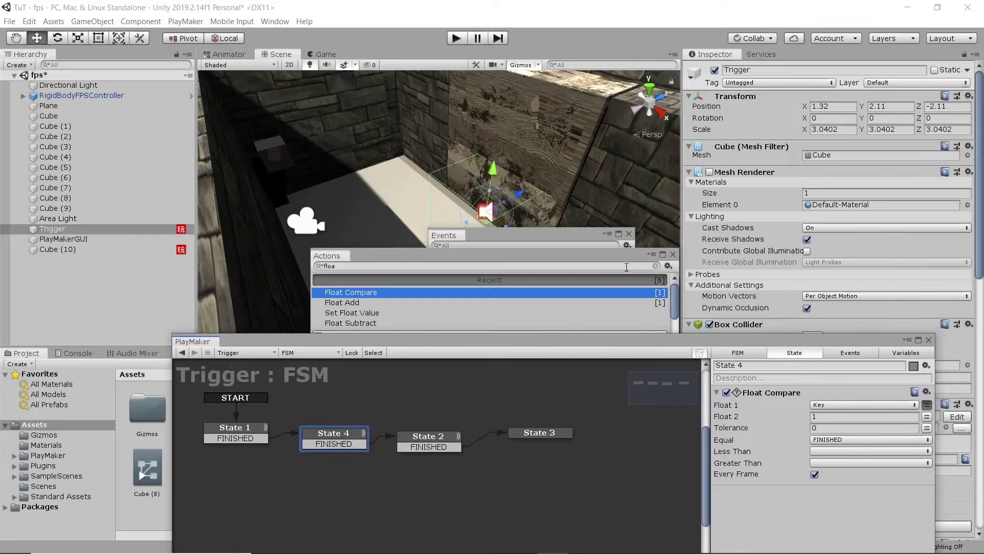
left_click(673, 254)
left_click(627, 236)
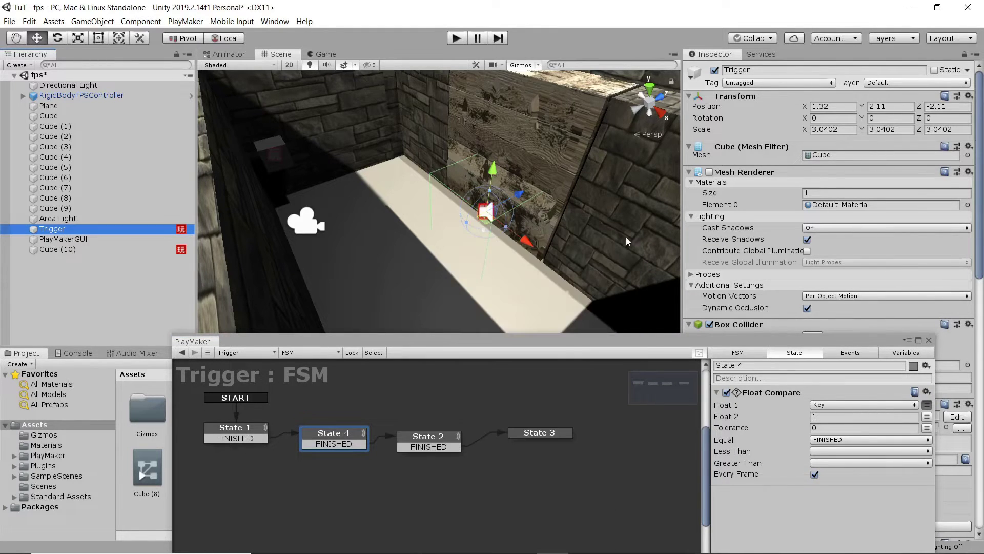
left_click_drag(545, 342, 542, 358)
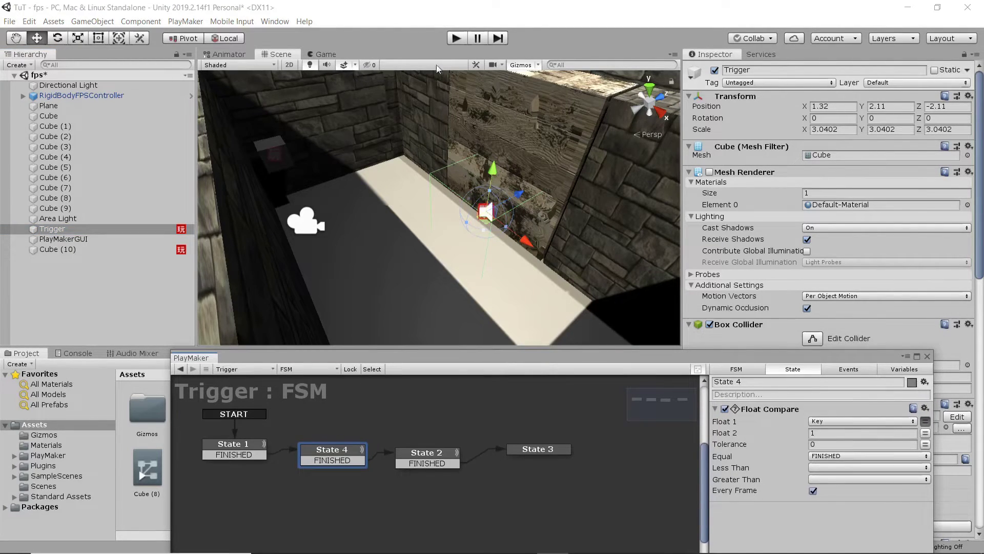
Run the game and walk up to the wooden door without the key to test the lock
left_click(456, 39)
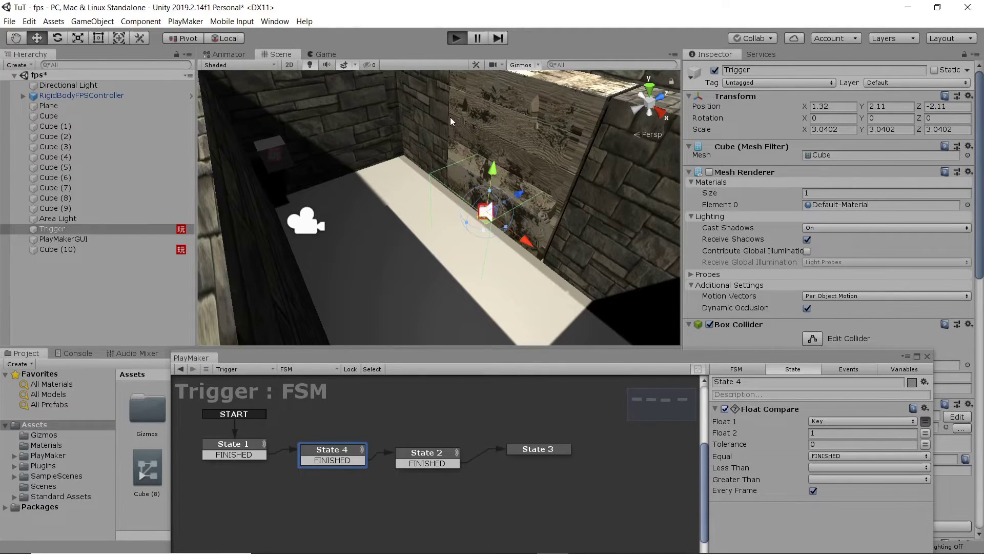
key("w")
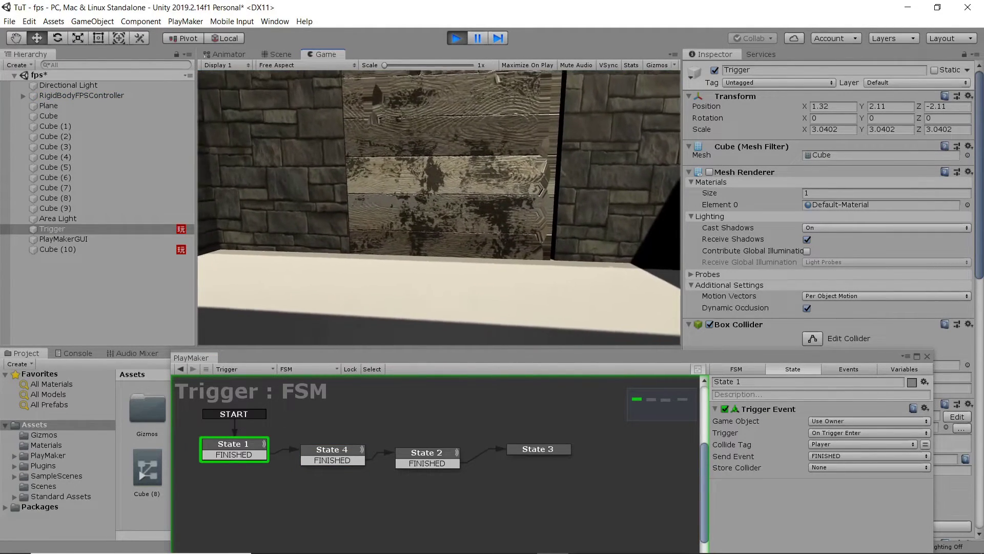
key("w")
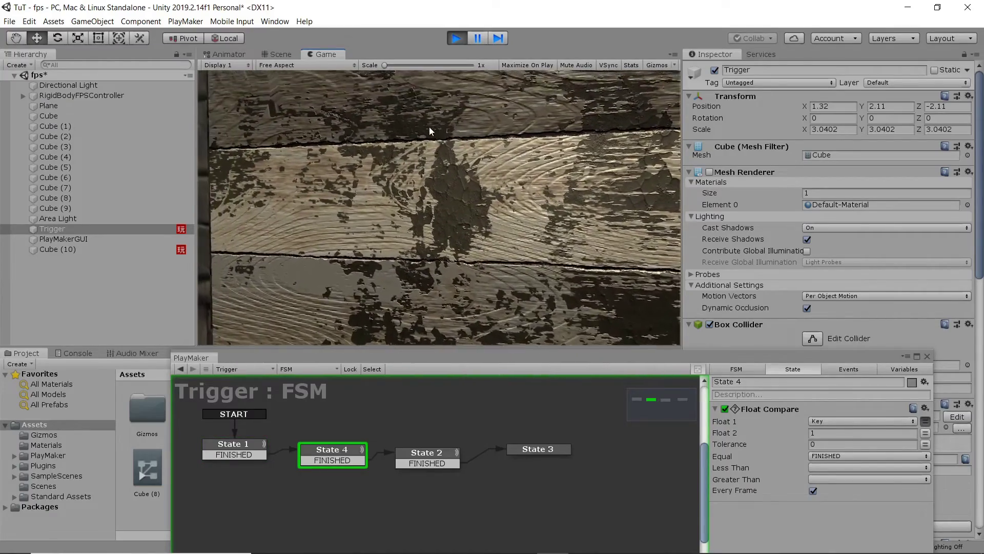
mouse_move(383, 171)
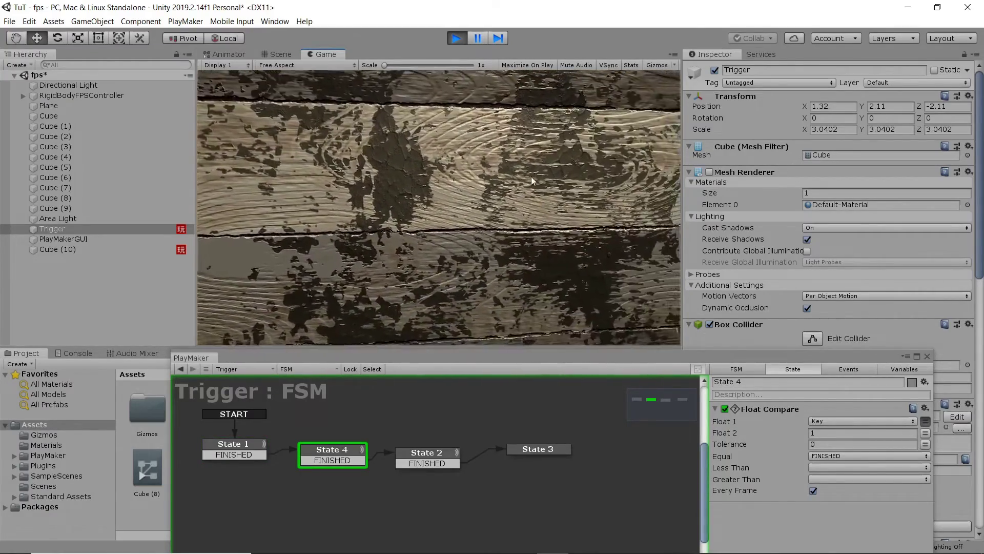
mouse_move(1, 187)
Collect the key cube, return to the wooden door and trigger its opening with the F interaction
key("w")
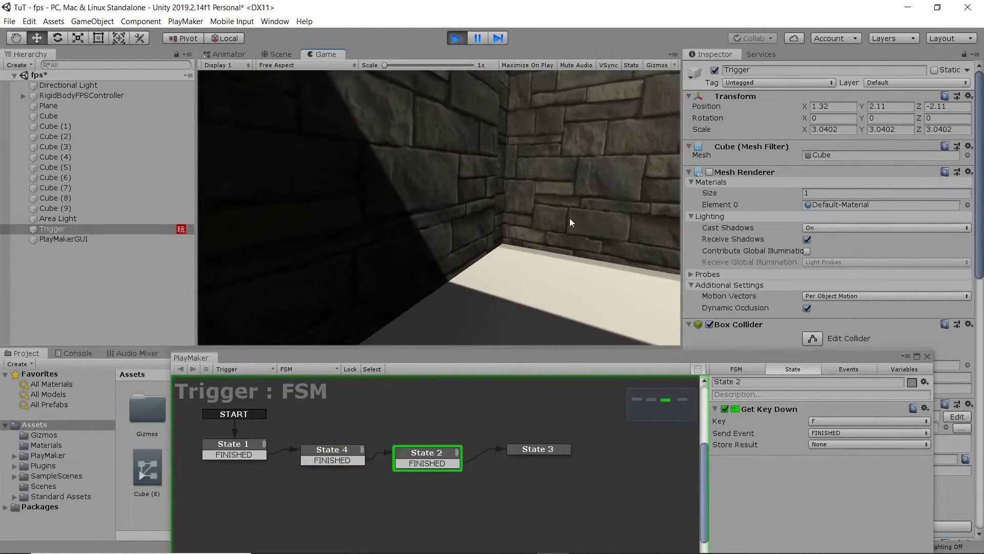
key("w")
key("w")
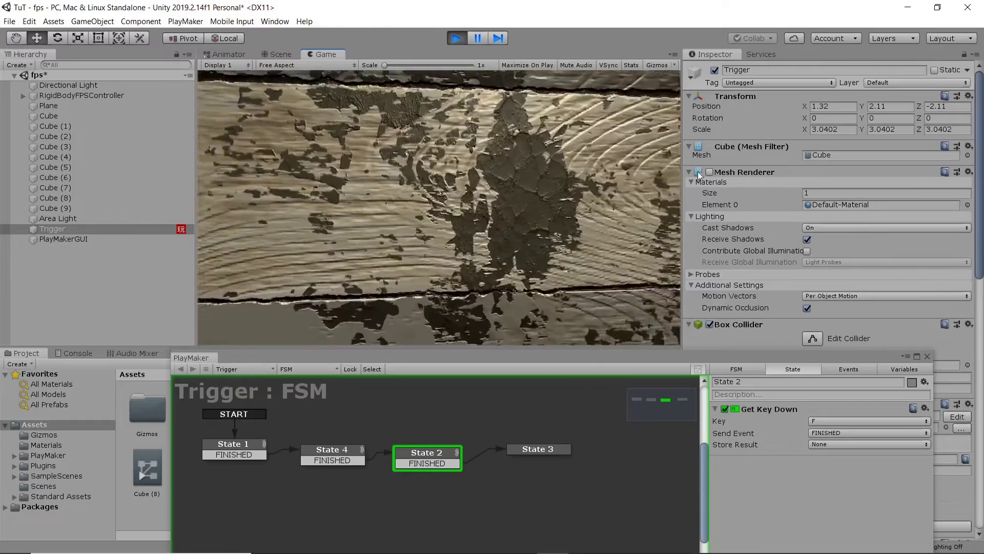
key("s")
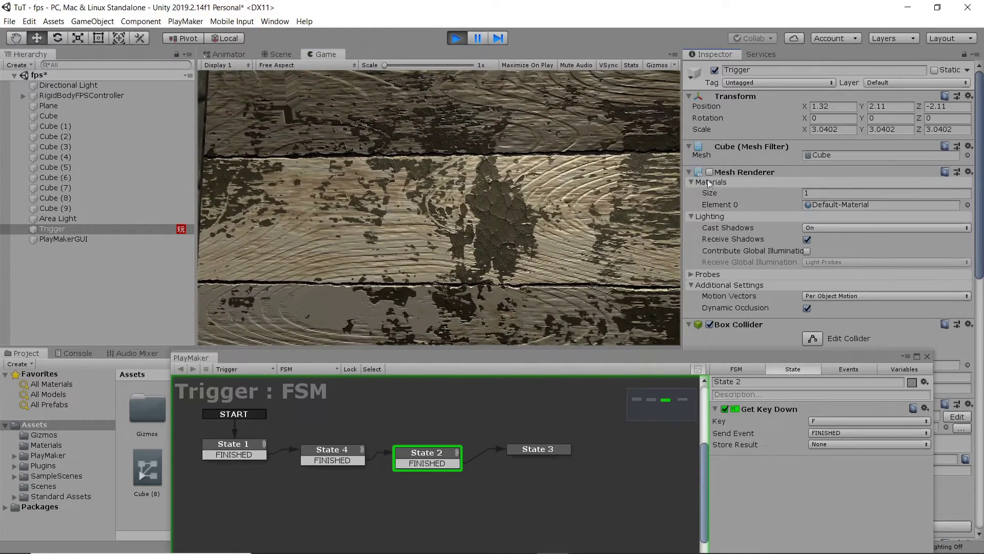
key("f")
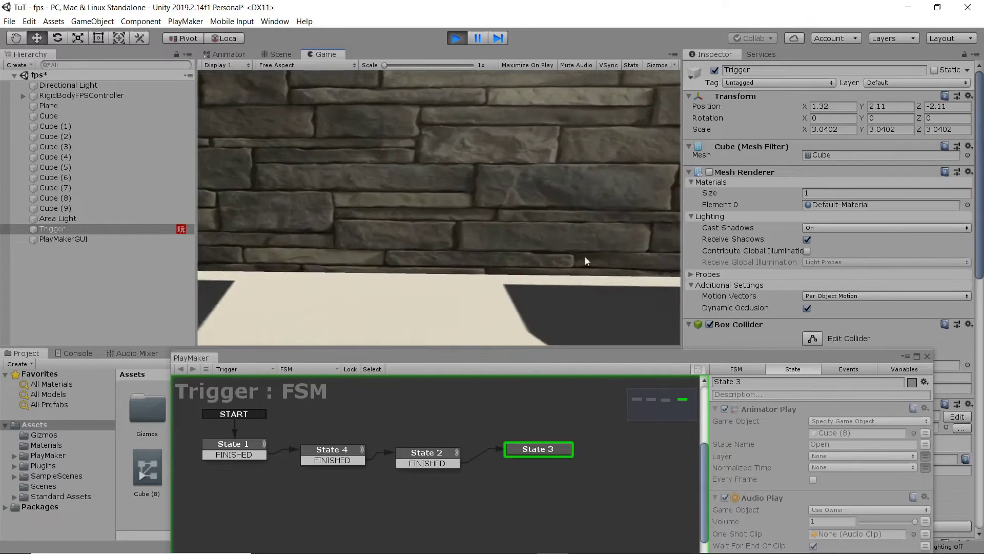
Walk through the opened doorway to check the passage, and end the play test
key("w")
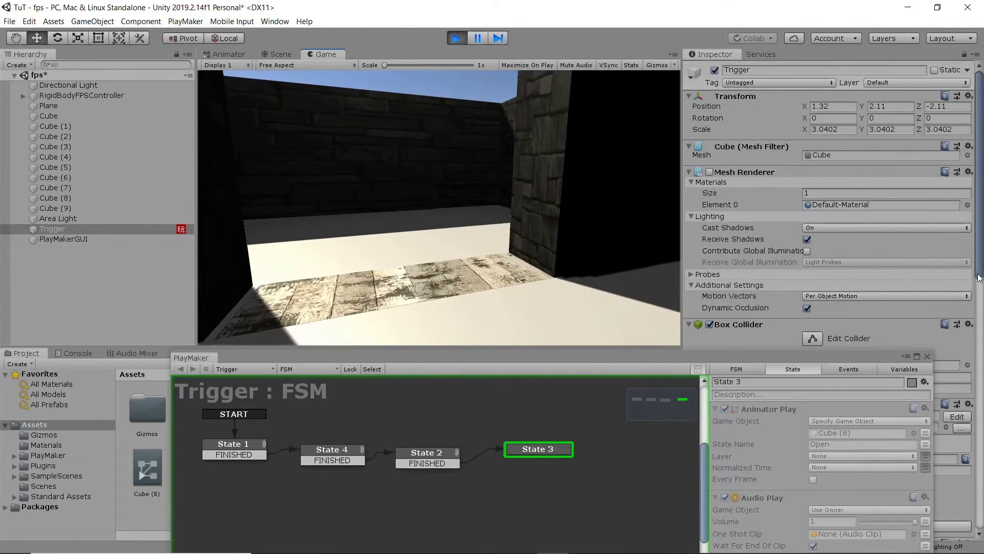
key("w")
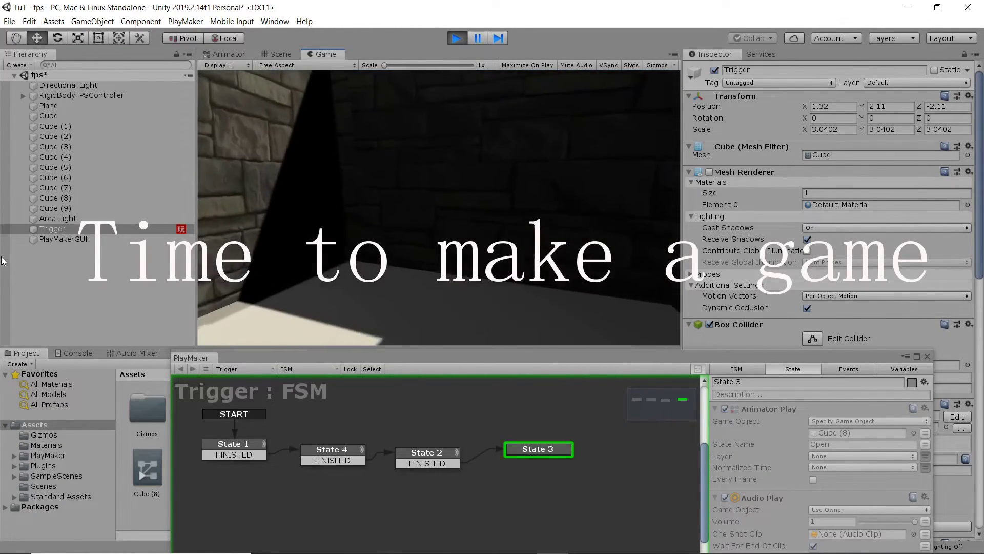
key("w")
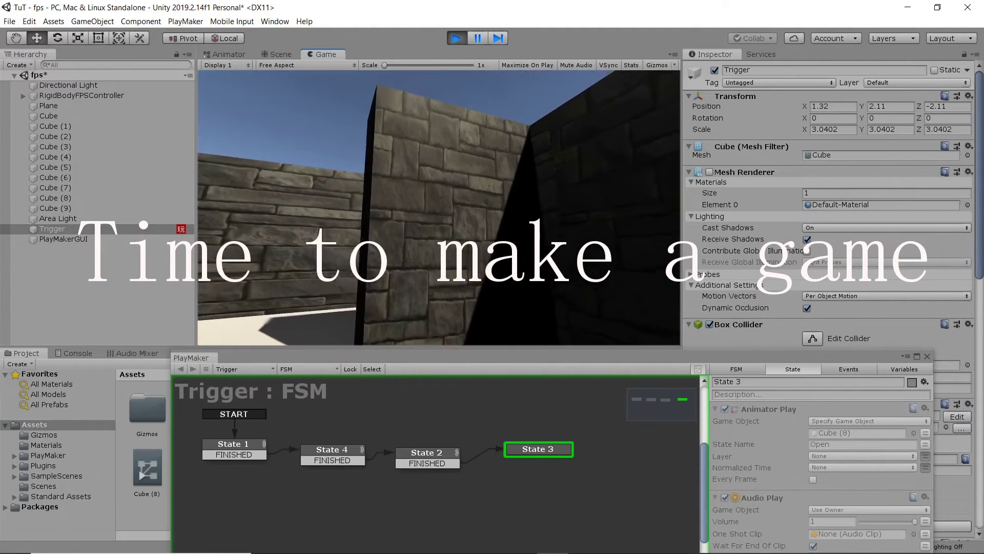
key("ctrl+p")
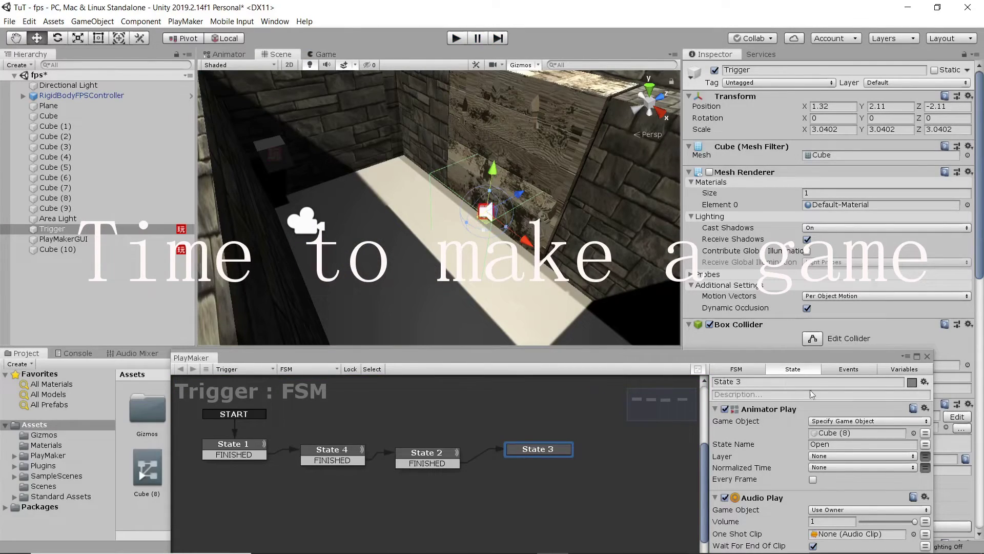
Close the PlayMaker editor and view the whole walled level in the scene
left_click(927, 355)
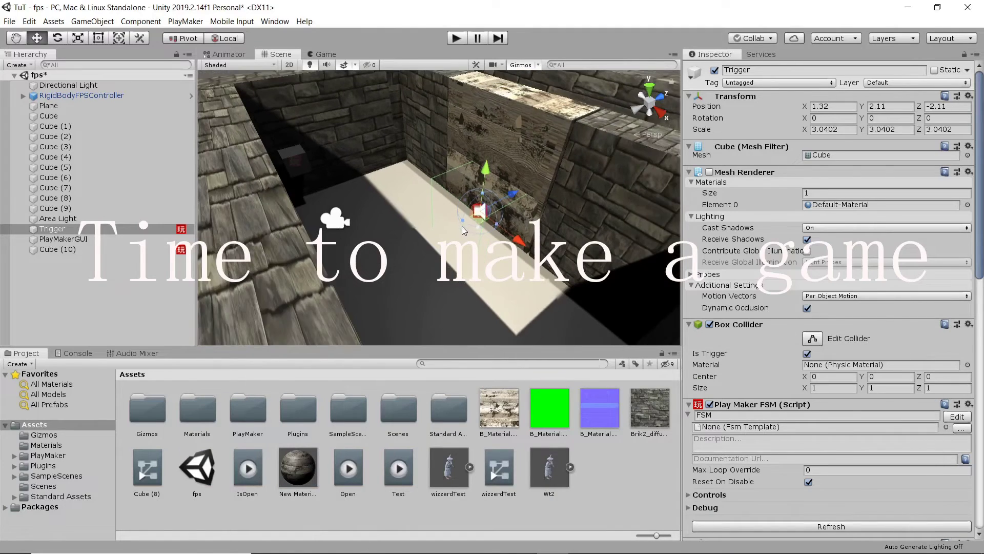
scroll(464, 230, "down", 4)
middle_click_drag(516, 256, 481, 264)
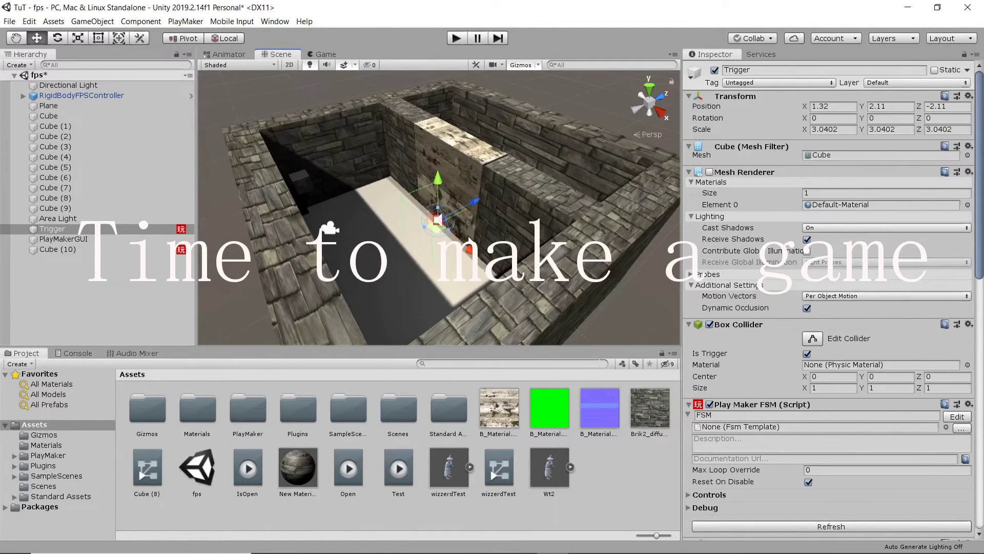